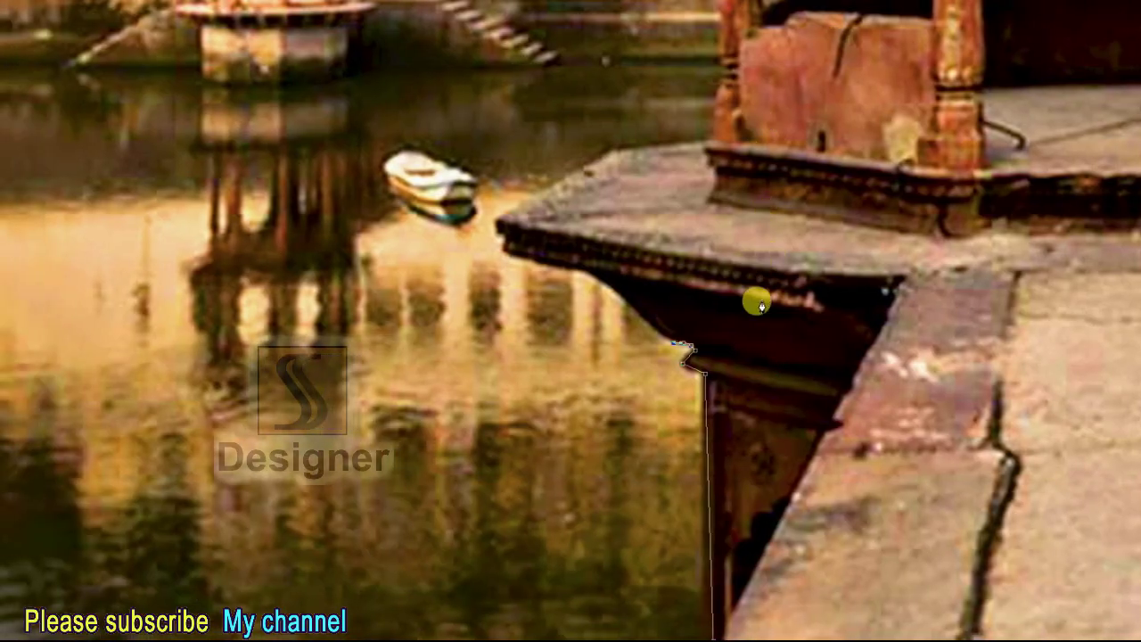
Zoom in and add pen anchor points along the pavilion's stone ledge edge
scroll(733, 331, "up", 2)
scroll(736, 339, "up", 1)
scroll(739, 349, "up", 2)
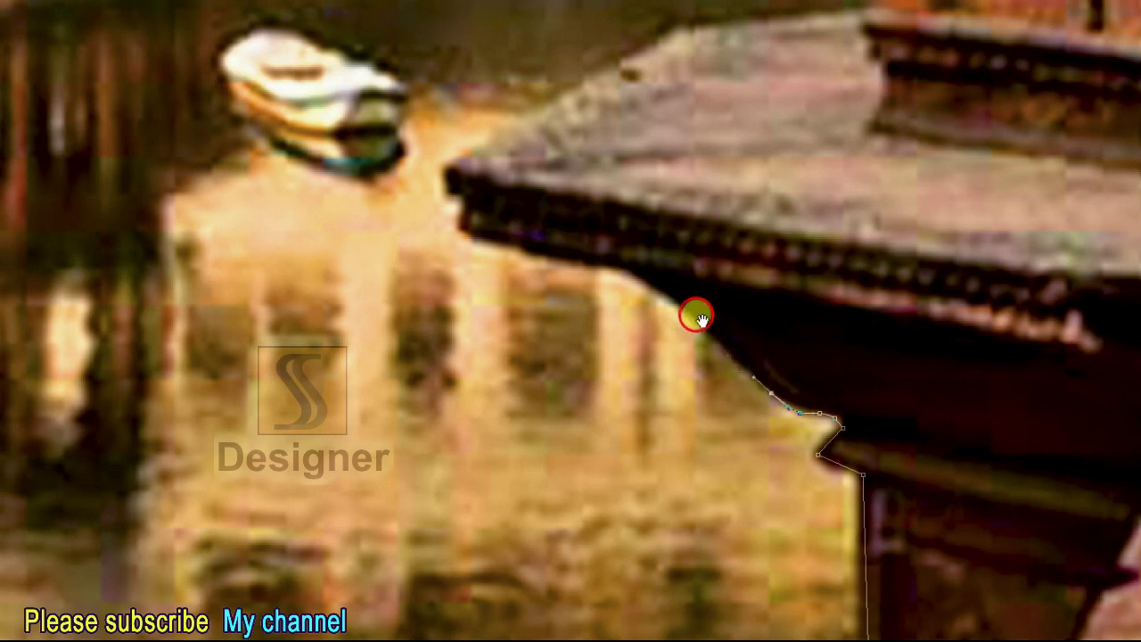
left_click_drag(698, 318, 771, 437)
left_click(709, 390)
left_click_drag(533, 346, 540, 323)
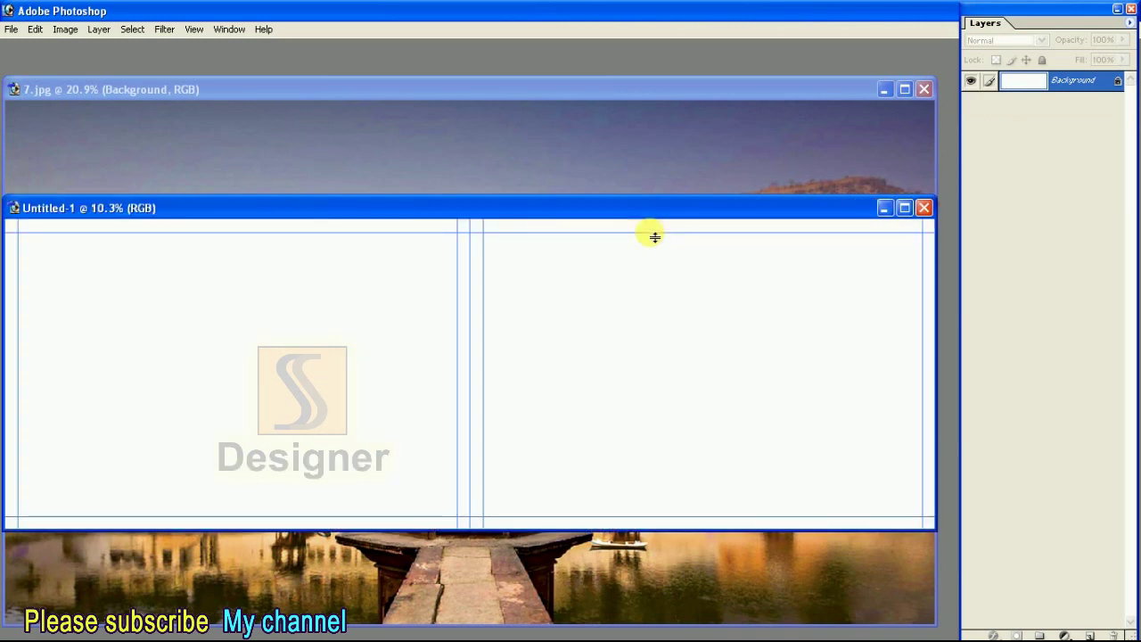
Check the spread's image size without changing it, and move its window aside
key("ctrl+alt+i")
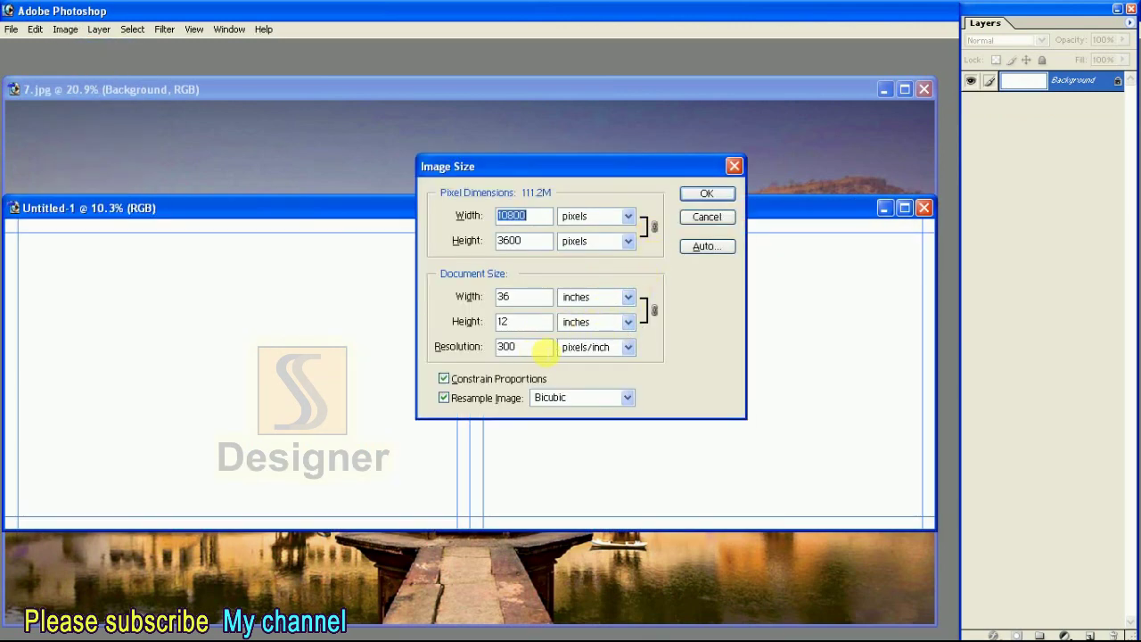
key("Escape")
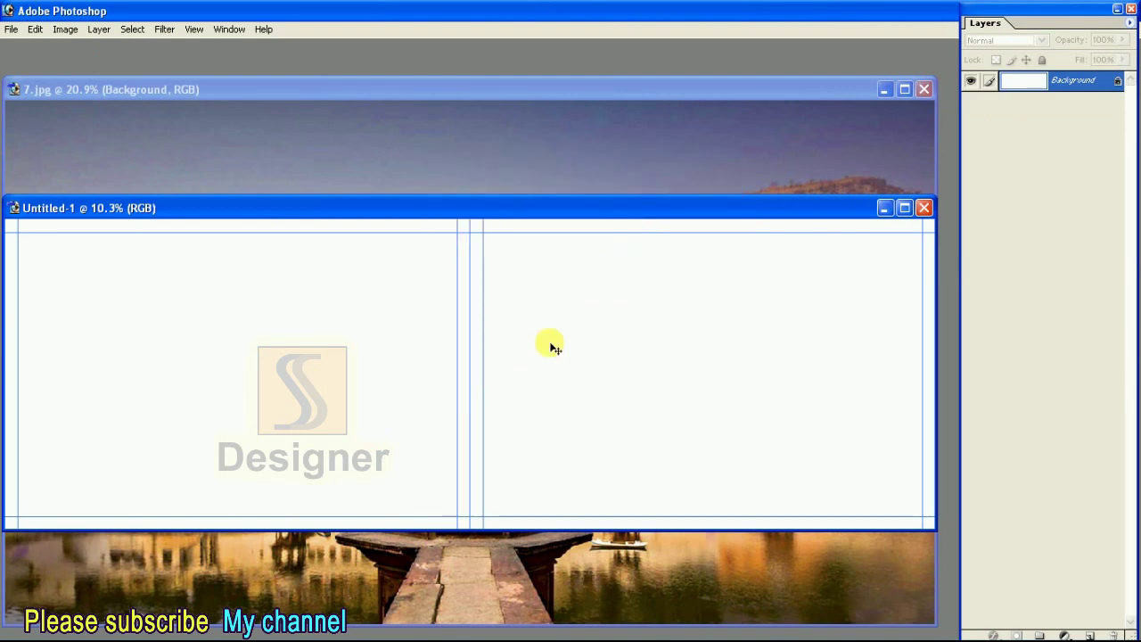
left_click_drag(550, 208, 684, 194)
key("Tab")
key("super")
key("Escape")
Drag the 7.jpg gazebo photo into Untitled-1 and view the spread full-screen
left_click(795, 134)
key("ctrl+minus")
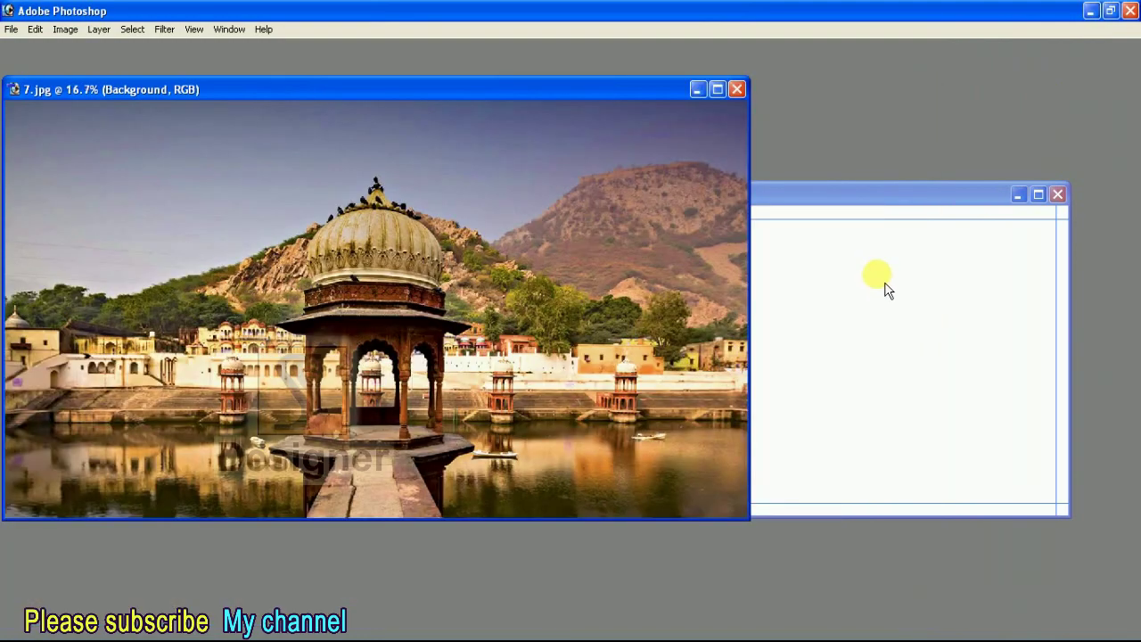
key("Tab")
key("Tab")
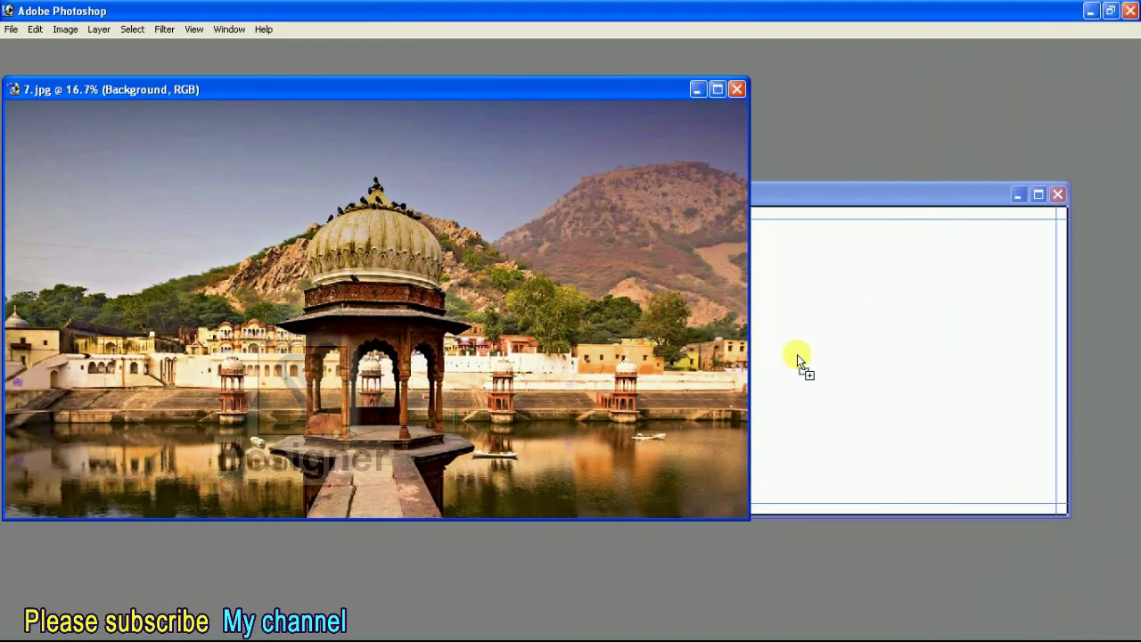
left_click(797, 362)
key("f")
key("ctrl+plus")
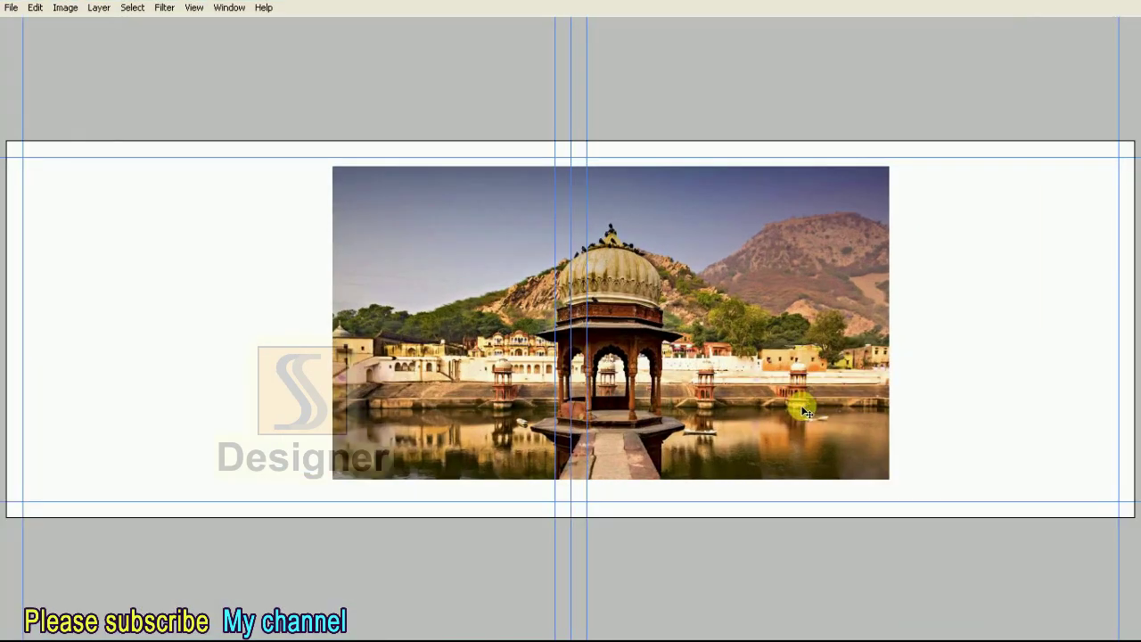
Shift the gazebo photo right and Free Transform it over the right page, past the top edge
mouse_move(758, 407)
left_mouse_down()
mouse_move(876, 416)
mouse_move(895, 450)
left_mouse_up()
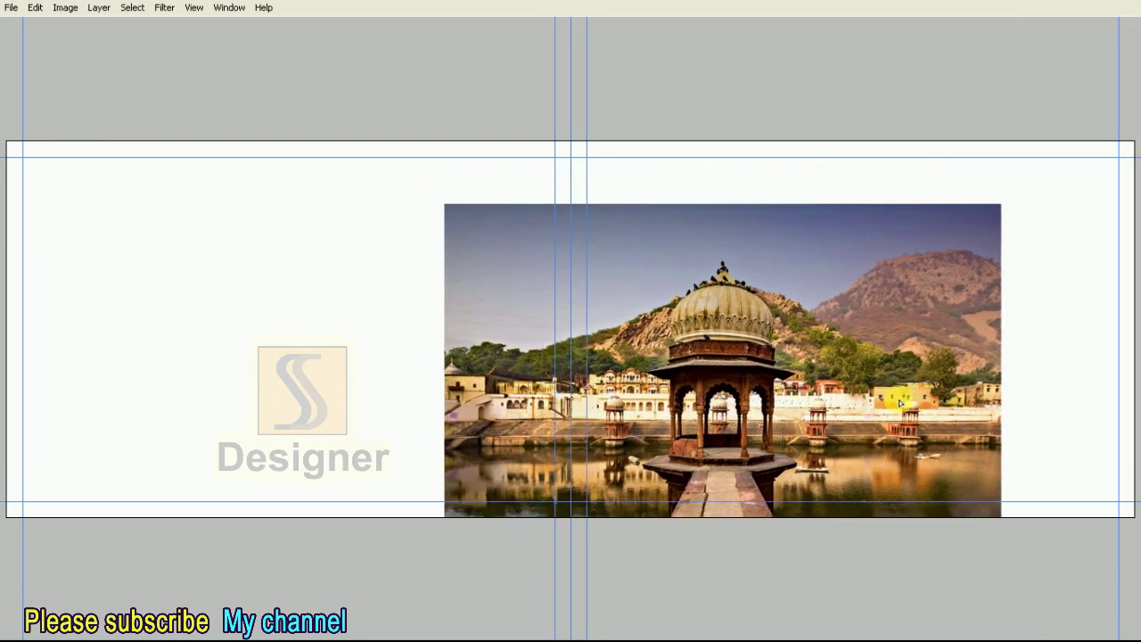
left_click_drag(898, 403, 908, 402)
key("ctrl+t")
key("ctrl+minus")
left_click_drag(515, 257, 467, 196)
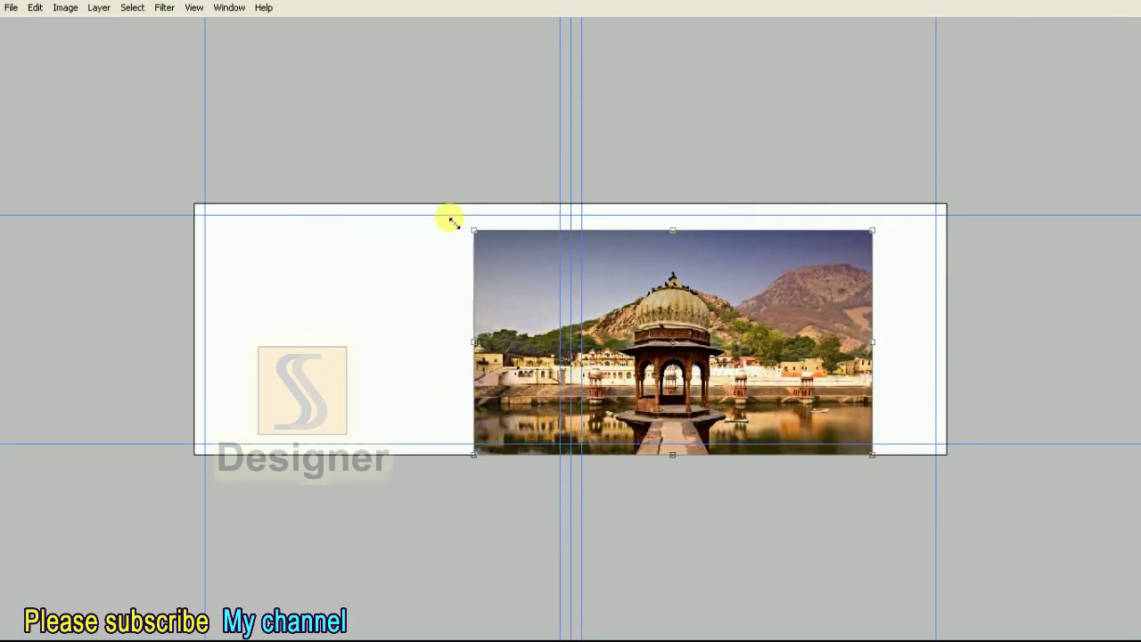
left_click_drag(822, 306, 848, 306)
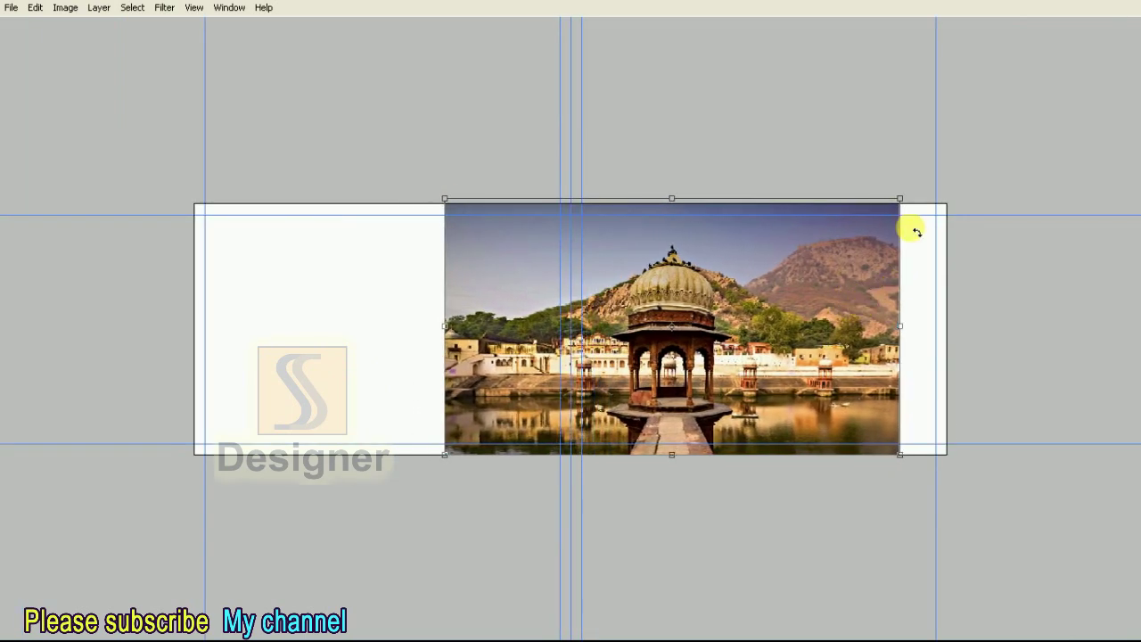
left_click_drag(909, 190, 953, 177)
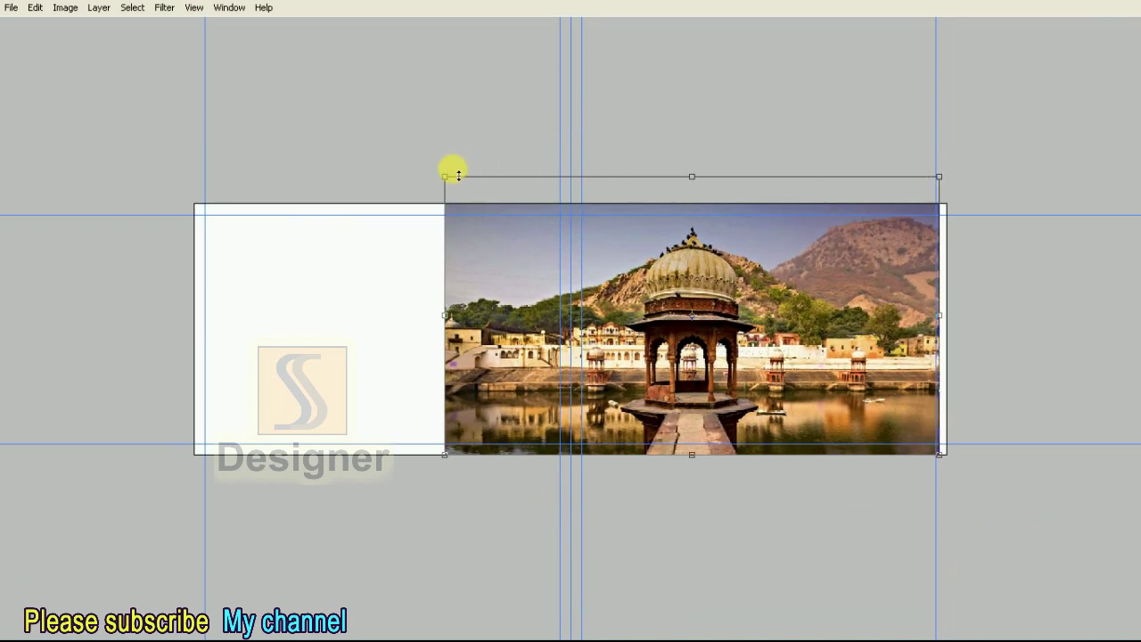
left_click_drag(445, 176, 420, 162)
left_click_drag(939, 162, 1012, 151)
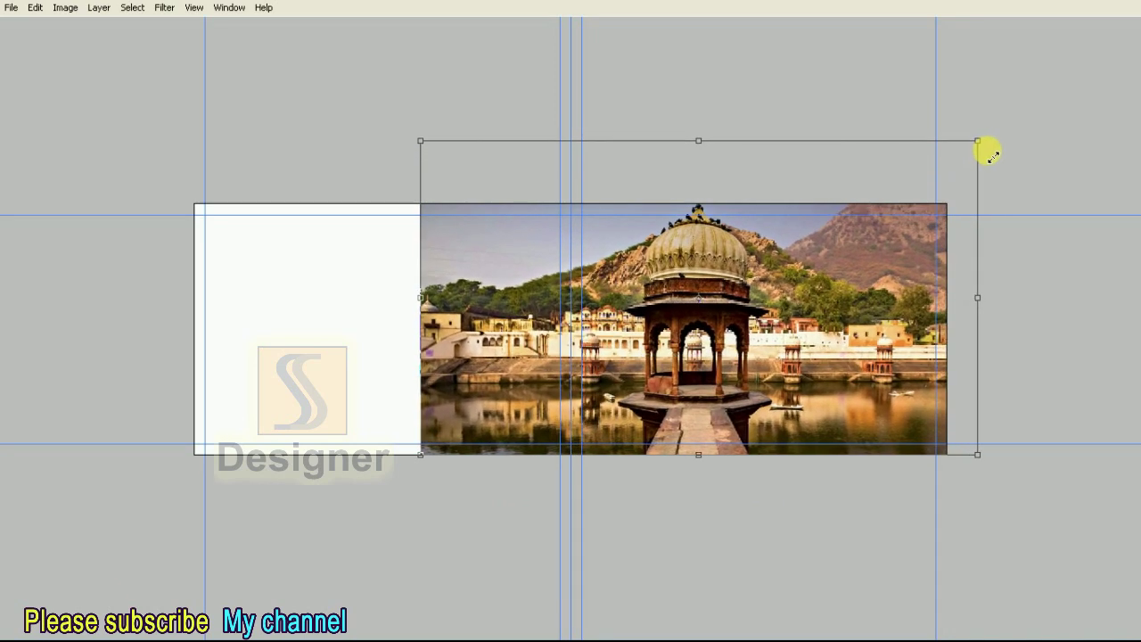
left_click_drag(1013, 153, 1044, 139)
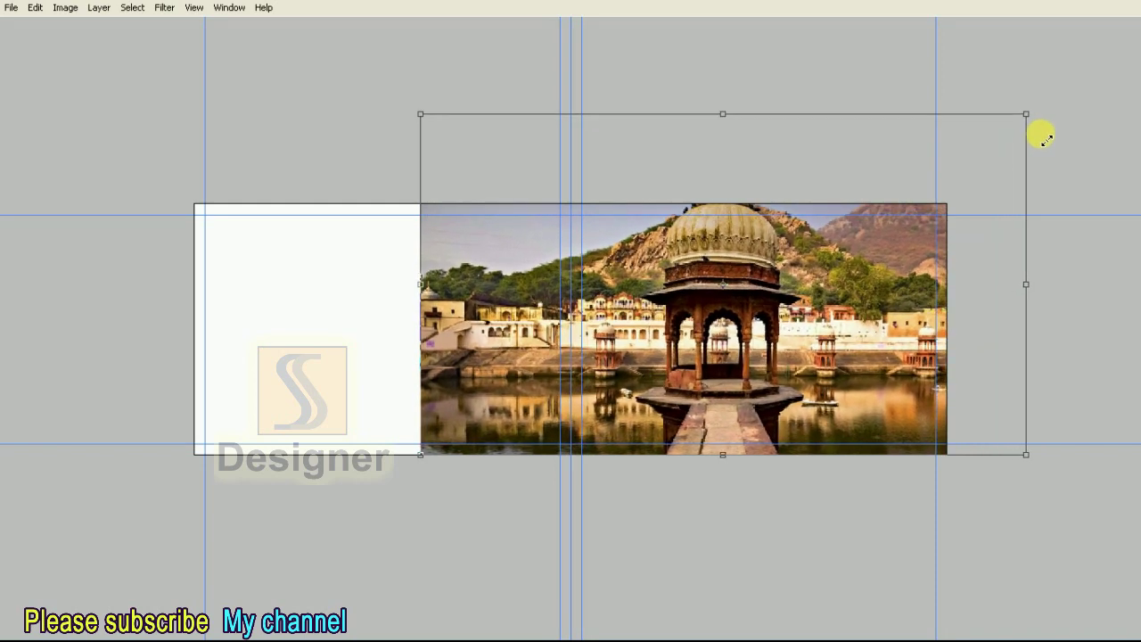
mouse_move(423, 115)
left_mouse_down()
mouse_move(408, 115)
mouse_move(423, 118)
left_mouse_up()
mouse_move(806, 175)
left_mouse_down()
mouse_move(782, 174)
mouse_move(803, 175)
left_mouse_up()
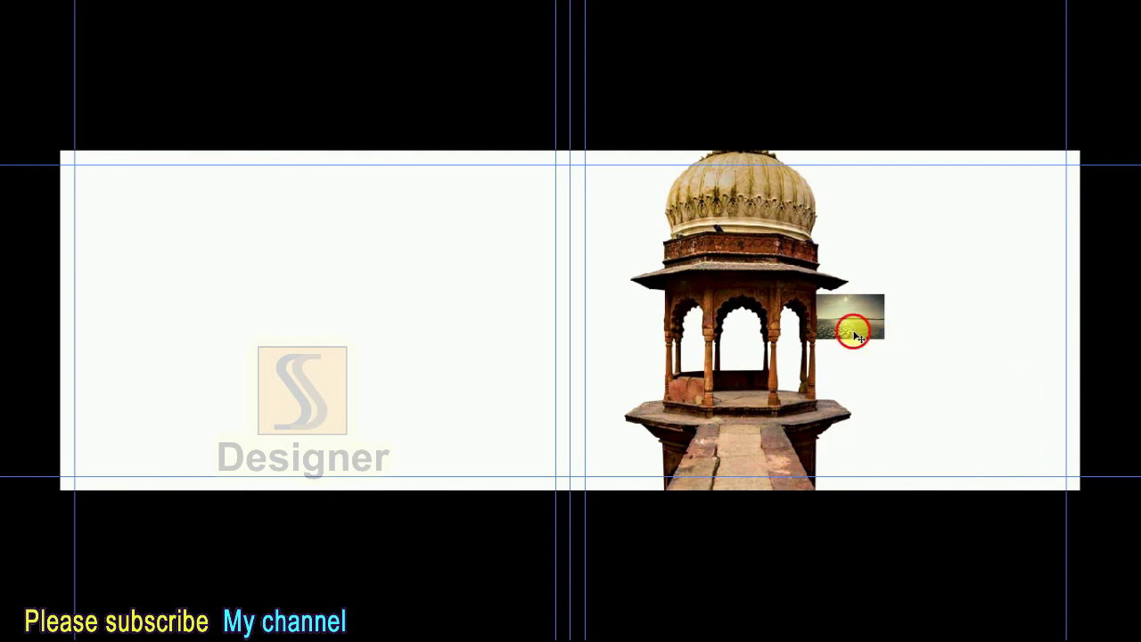
Bring the sky photo into the spread and size it to fill the whole canvas
left_click_drag(863, 336, 624, 319)
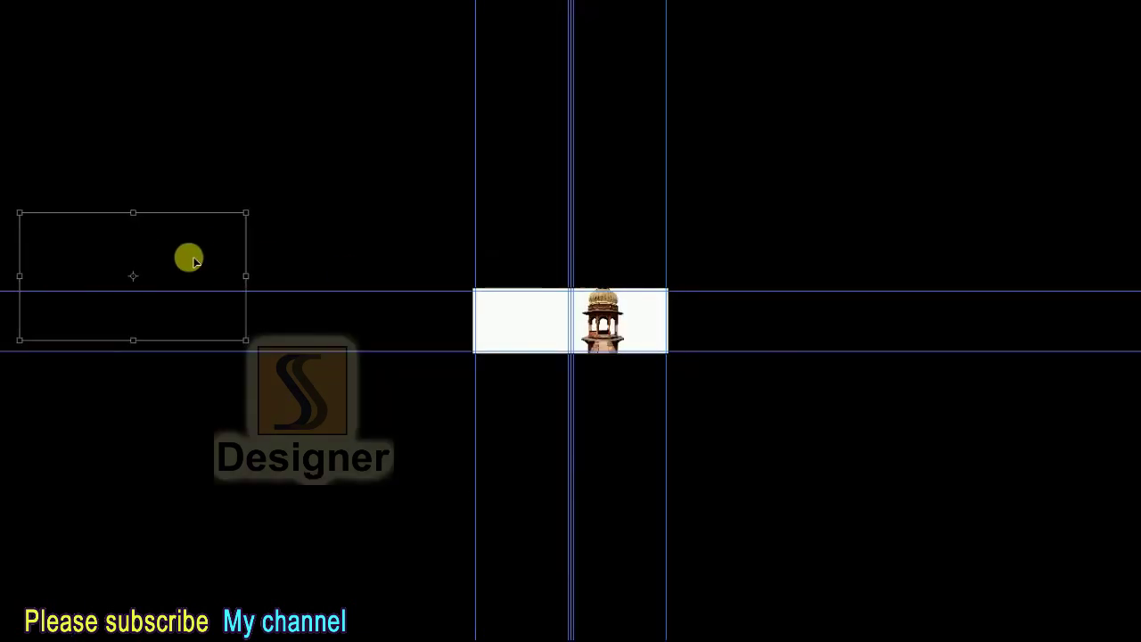
left_click_drag(189, 255, 572, 321)
scroll(629, 294, "up", 3)
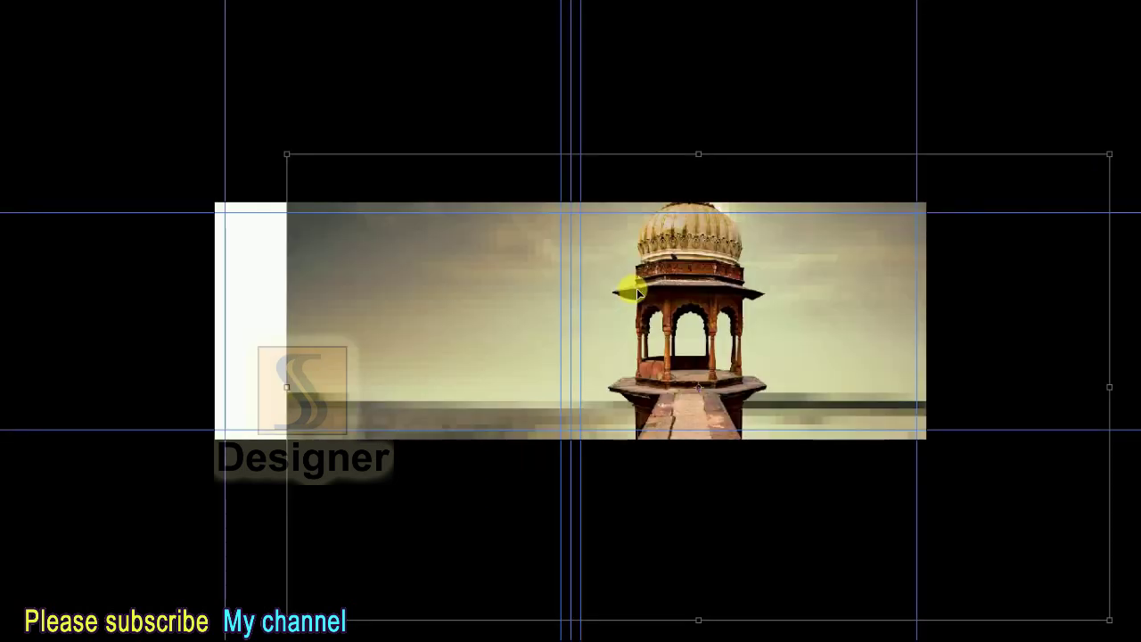
mouse_move(757, 308)
left_mouse_down()
mouse_move(675, 329)
mouse_move(669, 351)
left_mouse_up()
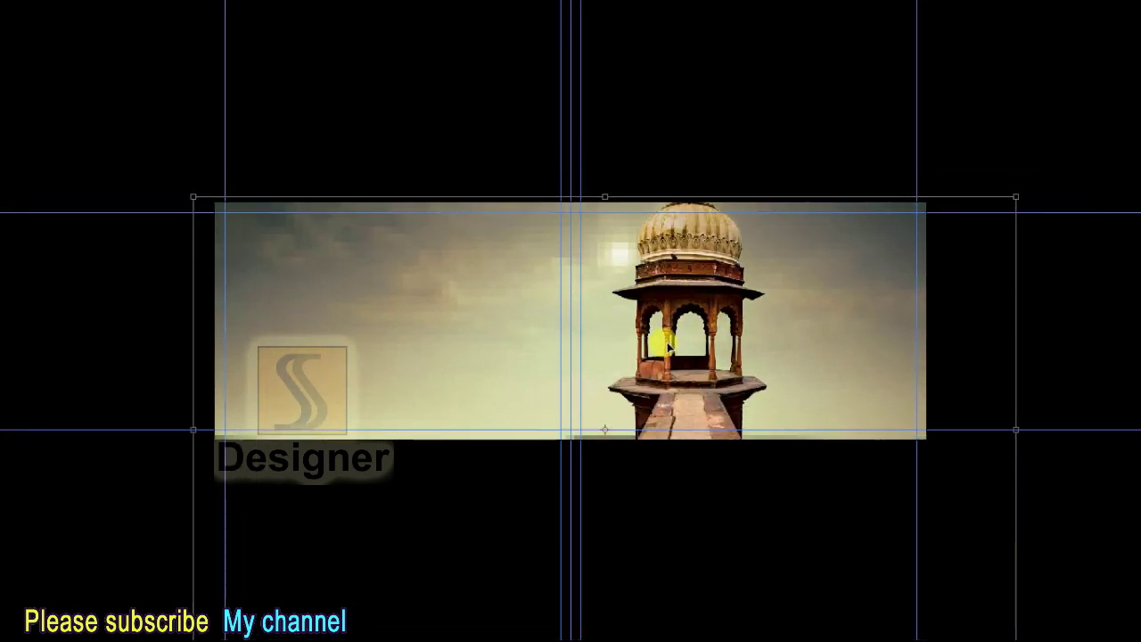
scroll(667, 346, "down", 1)
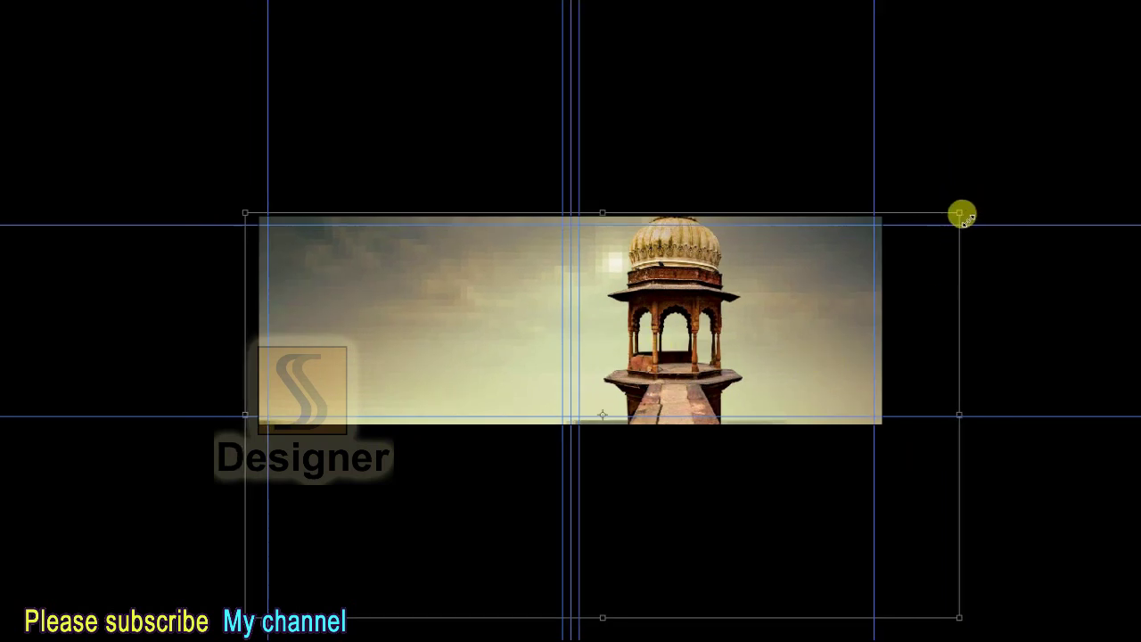
left_click_drag(962, 218, 965, 219)
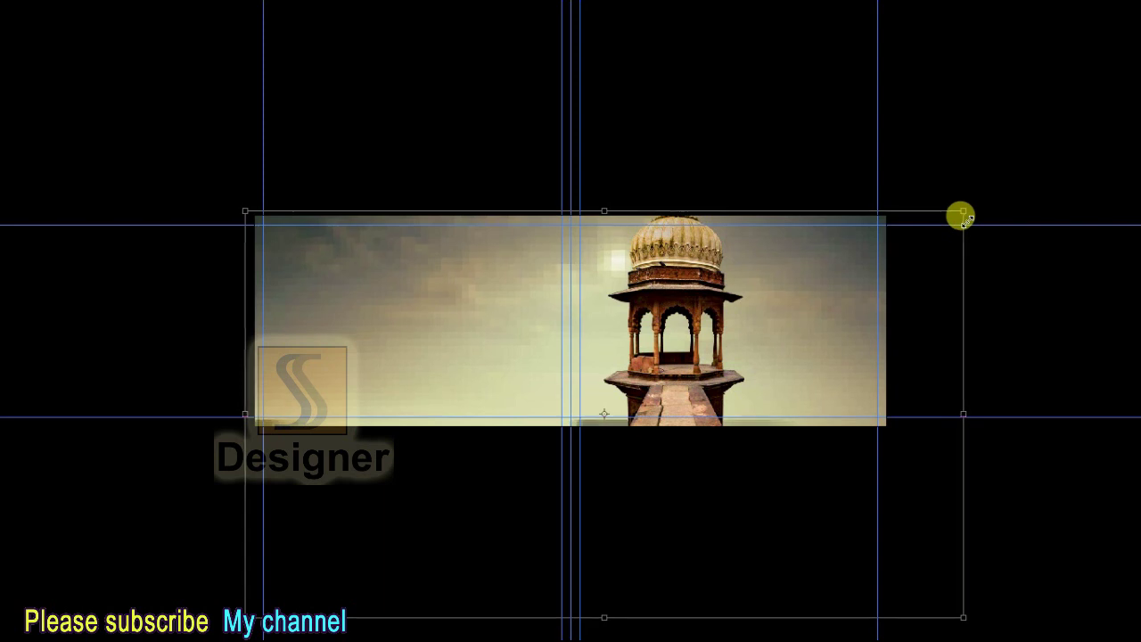
key("Return")
Check the layer order and return to the standard screen view
key("ctrl+0")
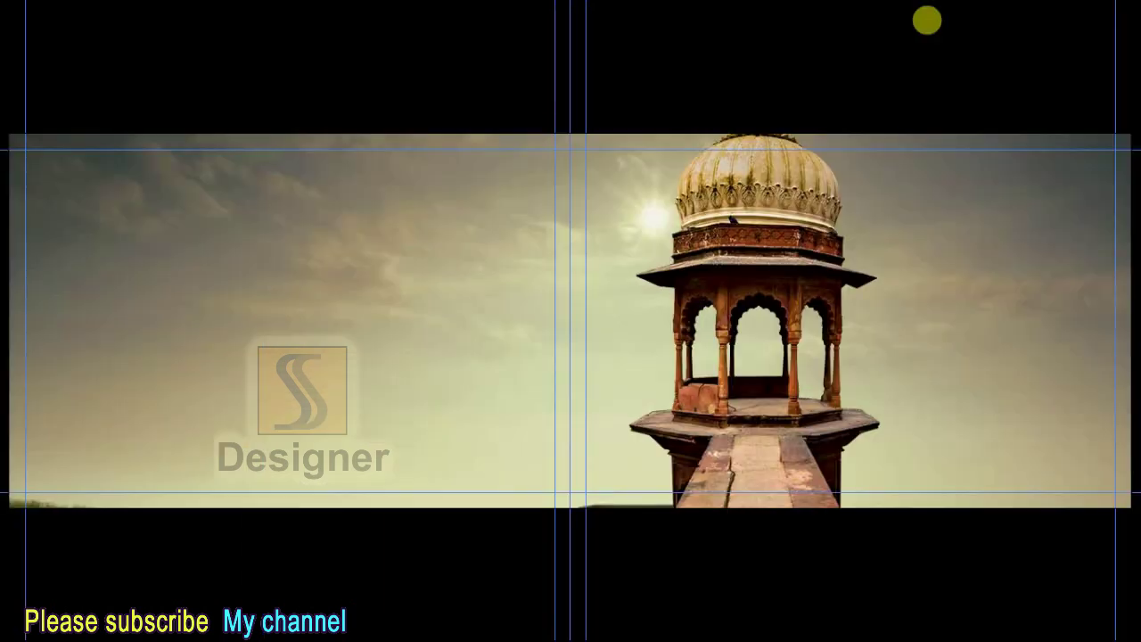
key("super")
key("Escape")
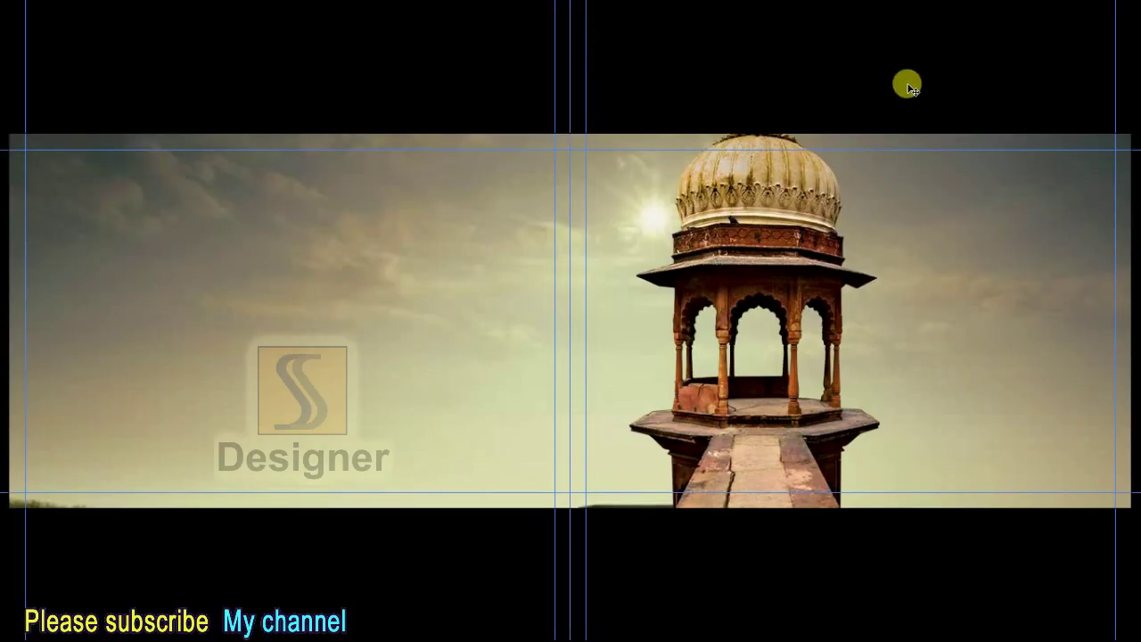
key("F7")
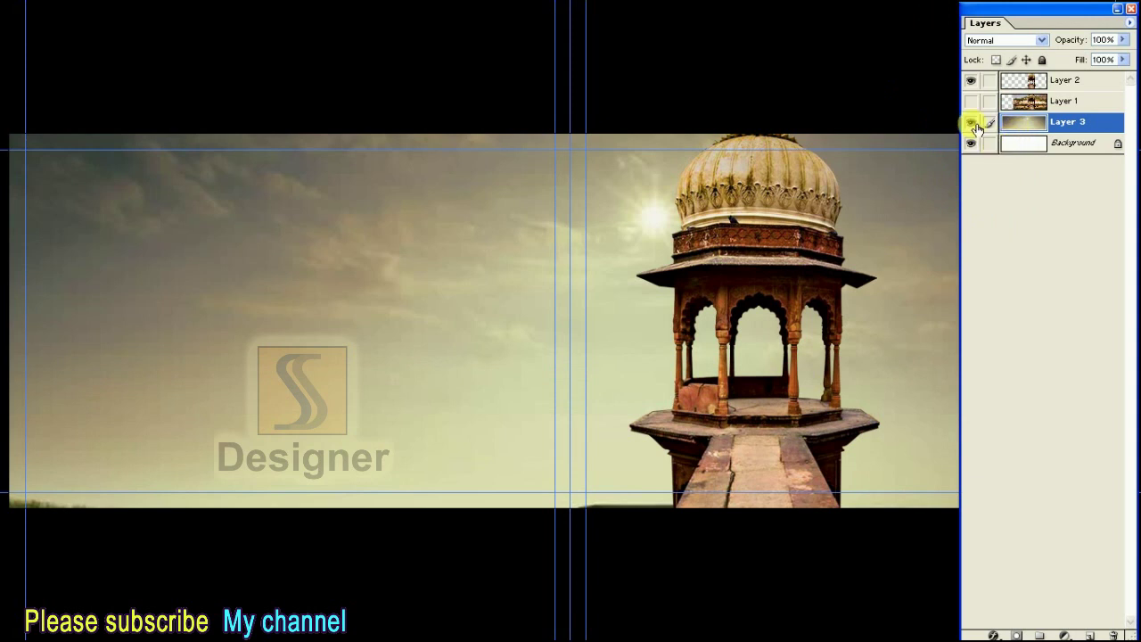
key("F7")
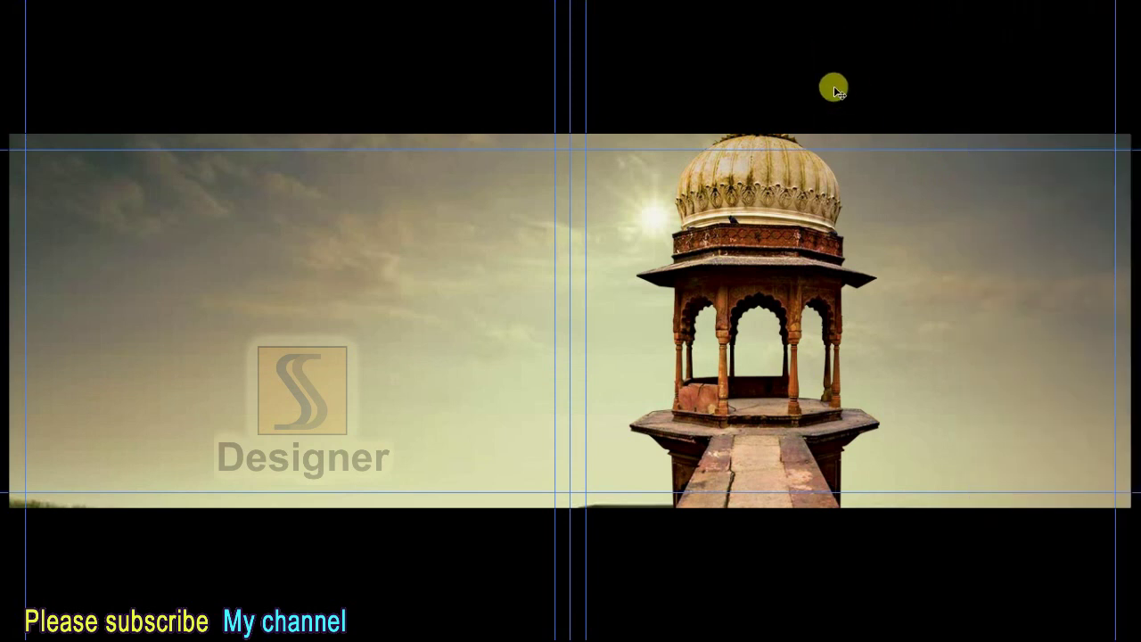
key("f")
key("f")
left_click(99, 8)
mouse_move(65, 8)
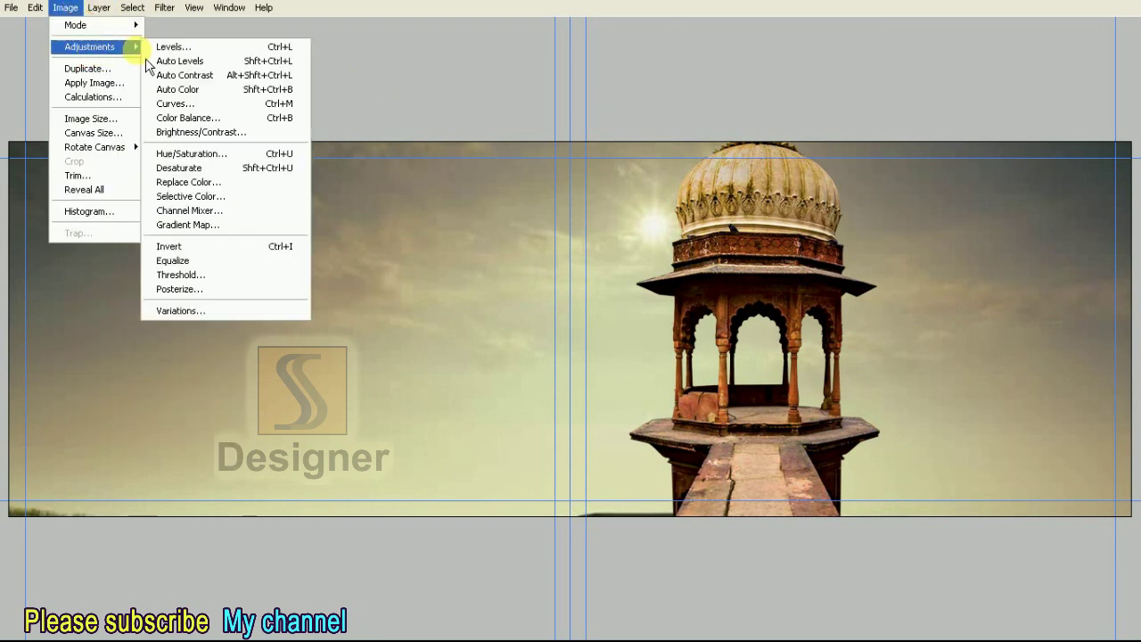
Apply Levels to the sky with input values 26, 0.94 and 255
mouse_move(89, 47)
left_click(239, 43)
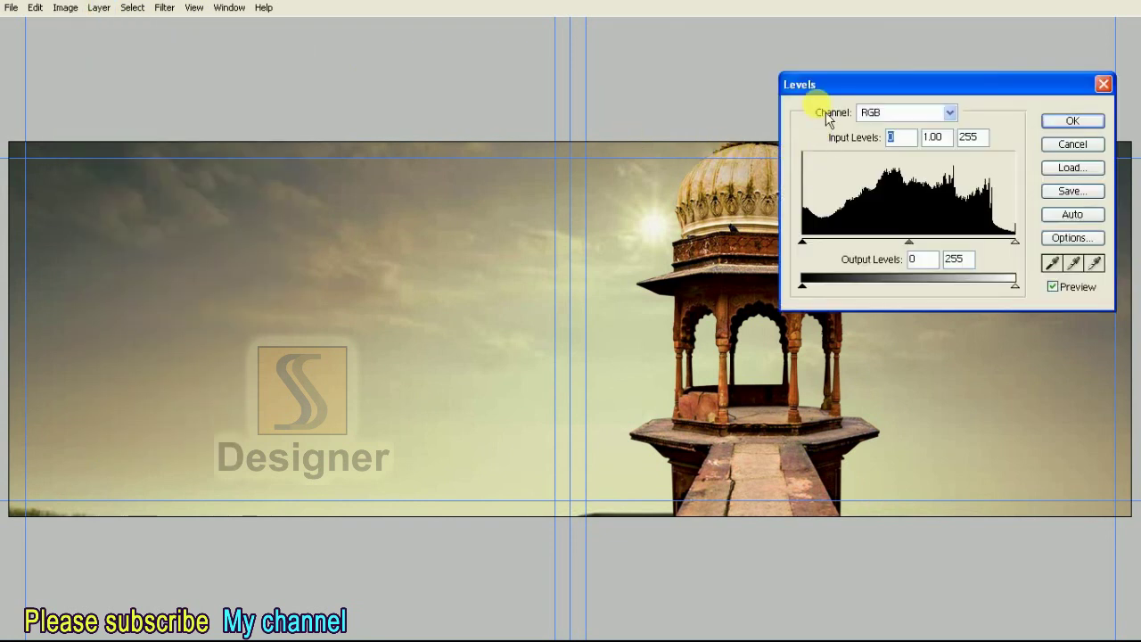
left_click_drag(812, 82, 737, 65)
left_click_drag(740, 235, 750, 234)
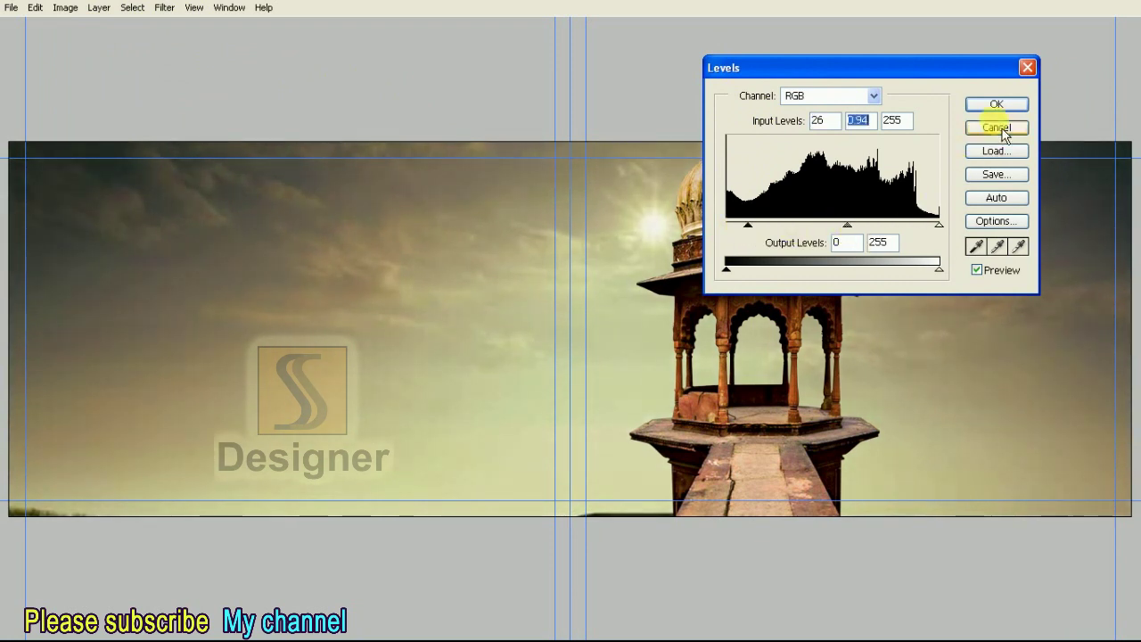
left_click(996, 105)
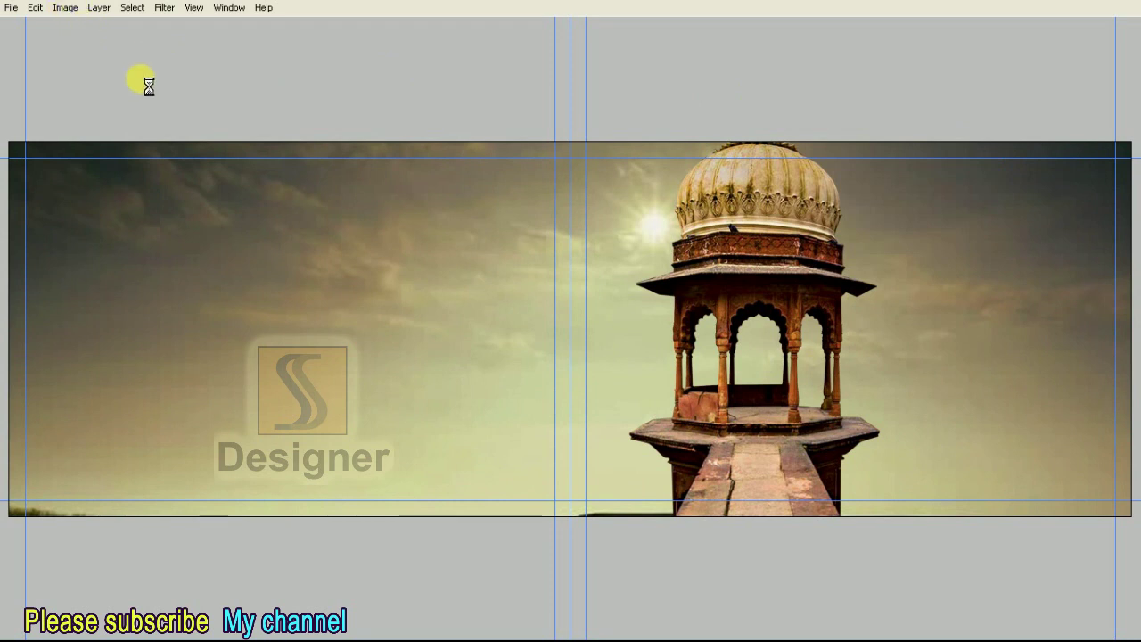
key("super")
Color Balance the sky: highlights +19, +7, +56 and shadows +9, -4, +20
key("Escape")
left_click(65, 7)
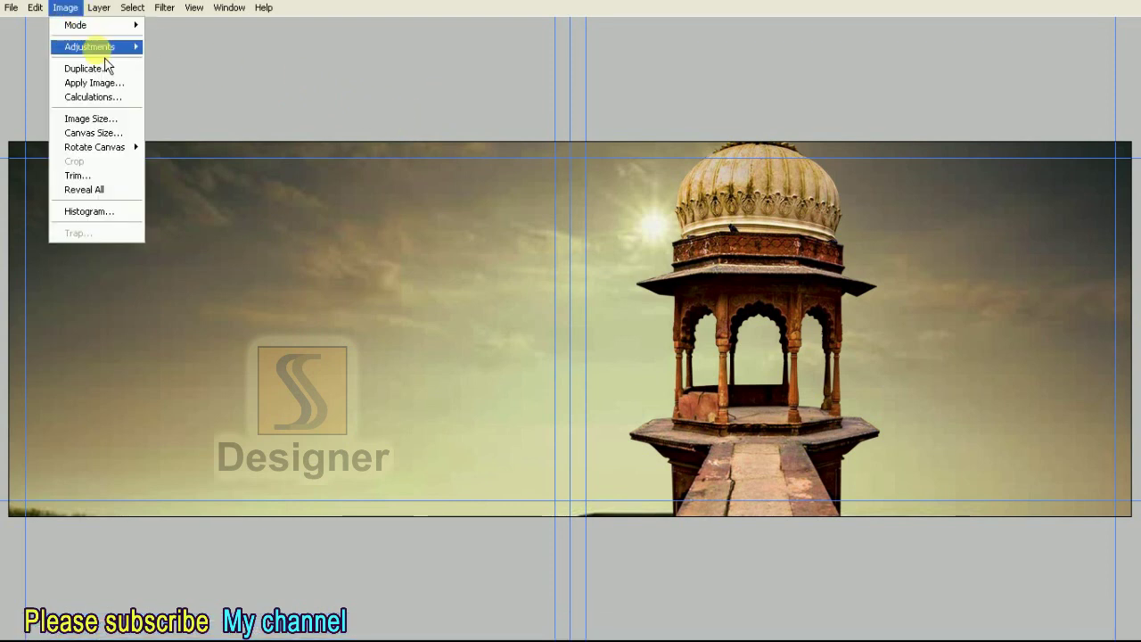
left_click(241, 119)
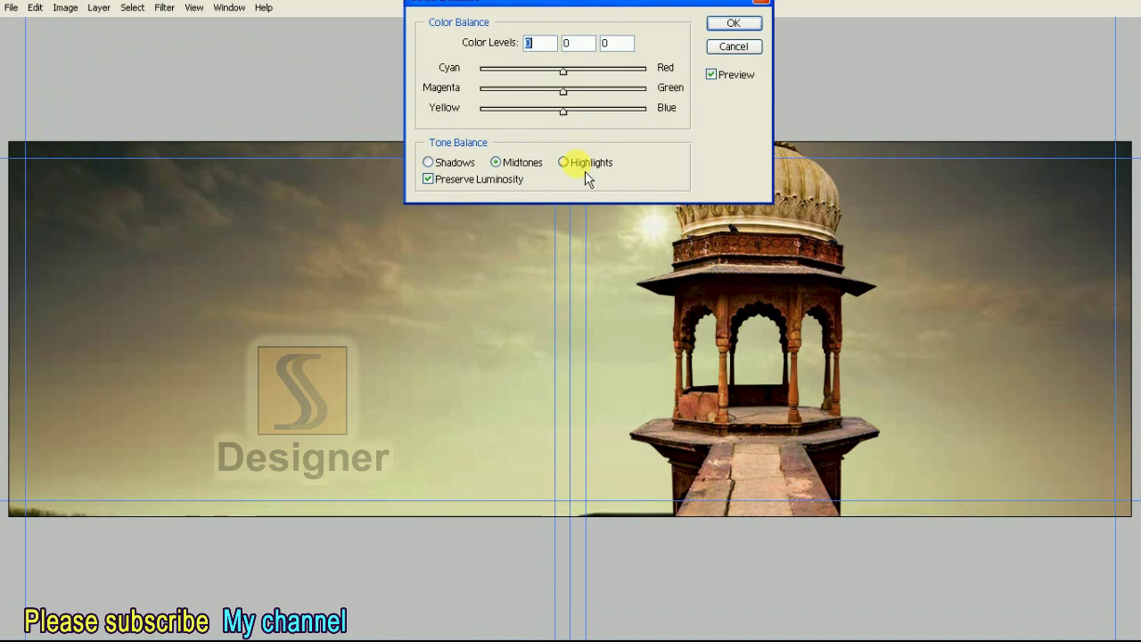
left_click_drag(562, 91, 551, 91)
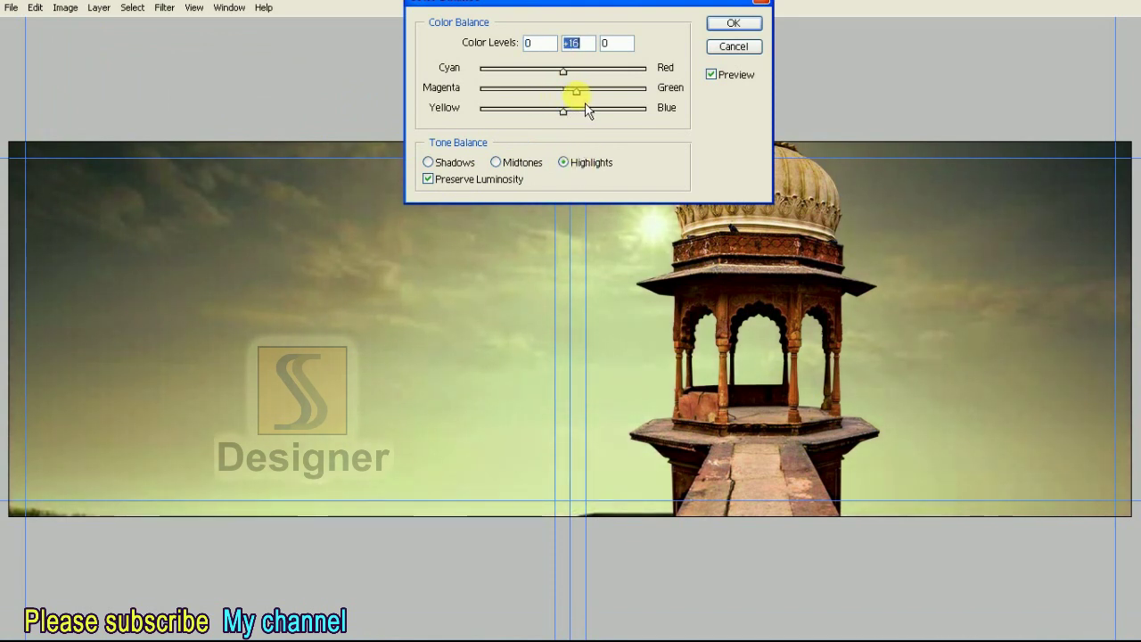
left_click_drag(562, 111, 591, 111)
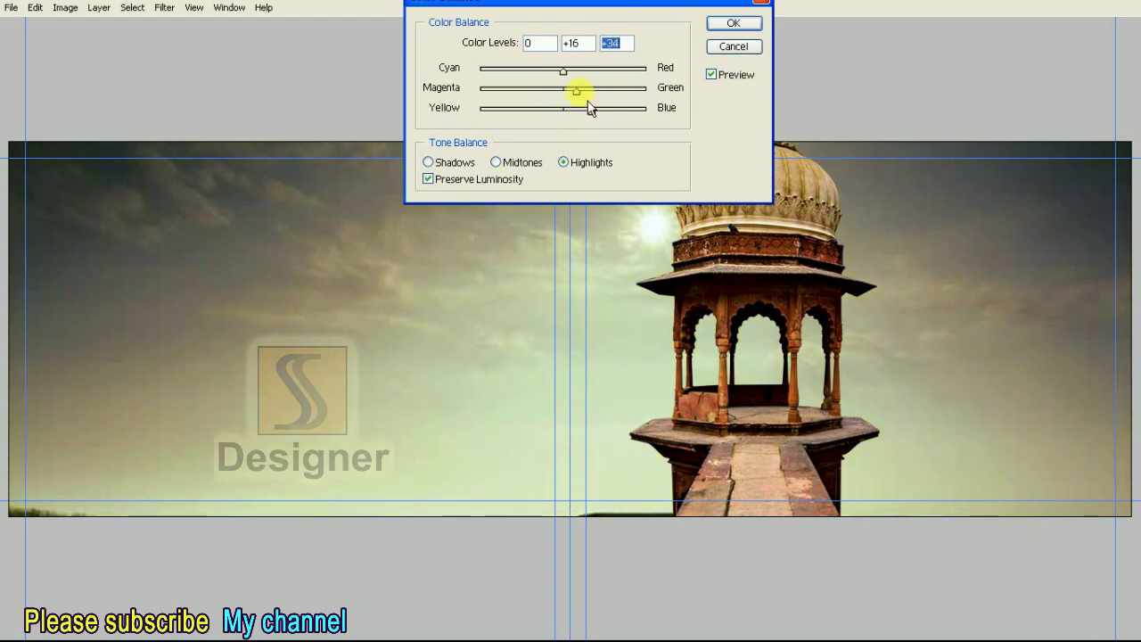
left_click_drag(572, 83, 587, 91)
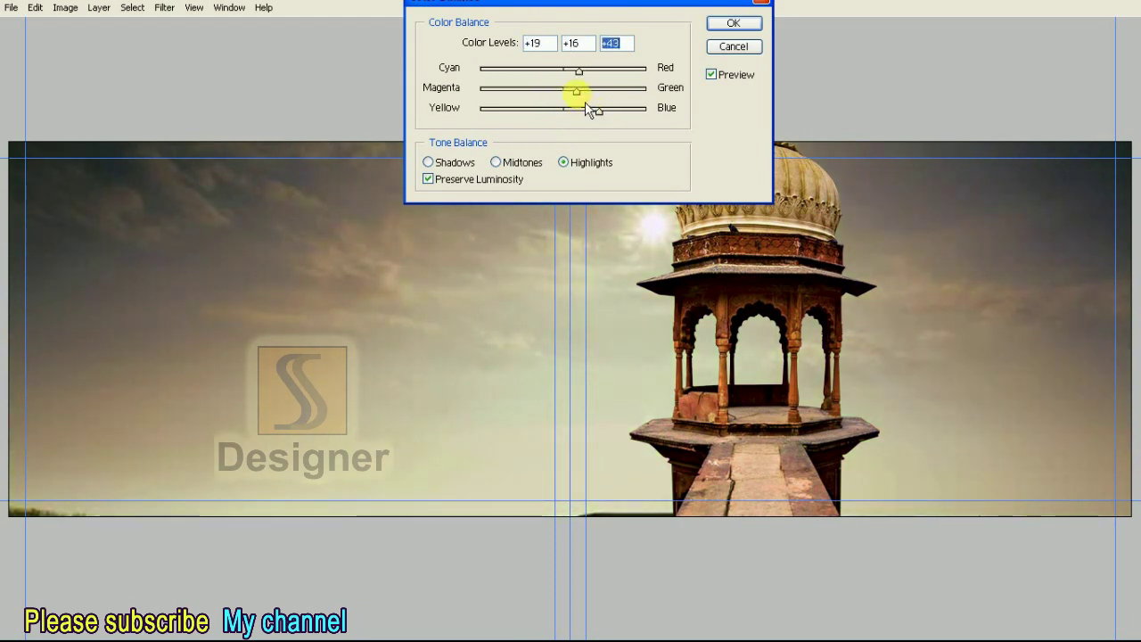
mouse_move(576, 91)
left_mouse_down()
mouse_move(541, 91)
mouse_move(610, 111)
left_mouse_up()
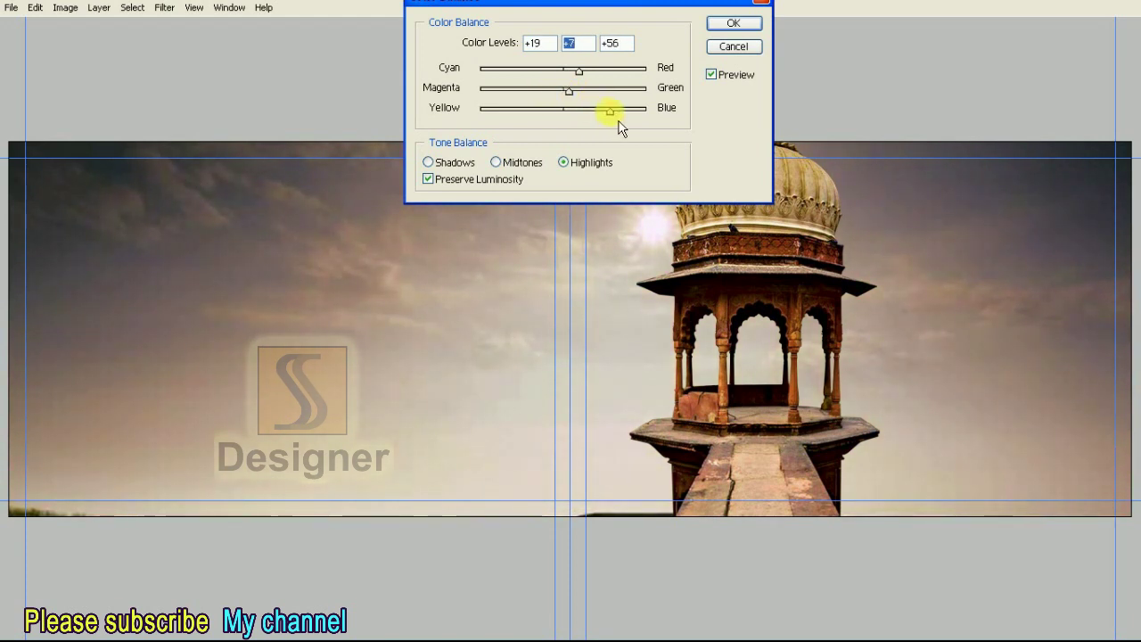
left_click(461, 164)
mouse_move(564, 110)
left_mouse_down()
mouse_move(581, 113)
mouse_move(565, 101)
mouse_move(580, 82)
left_mouse_up()
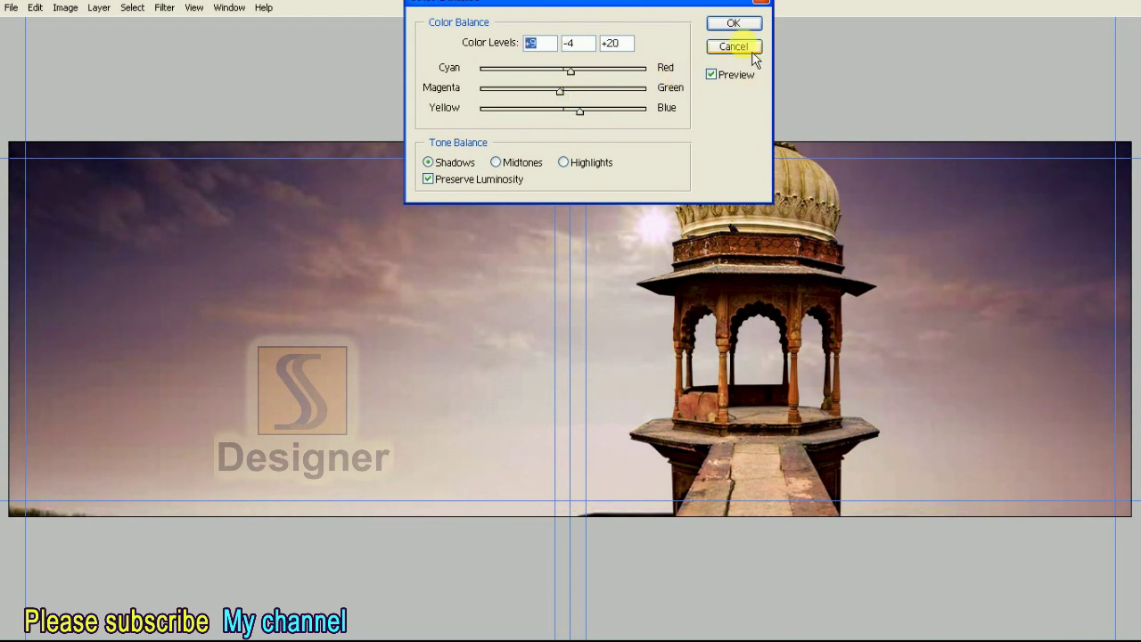
left_click(734, 24)
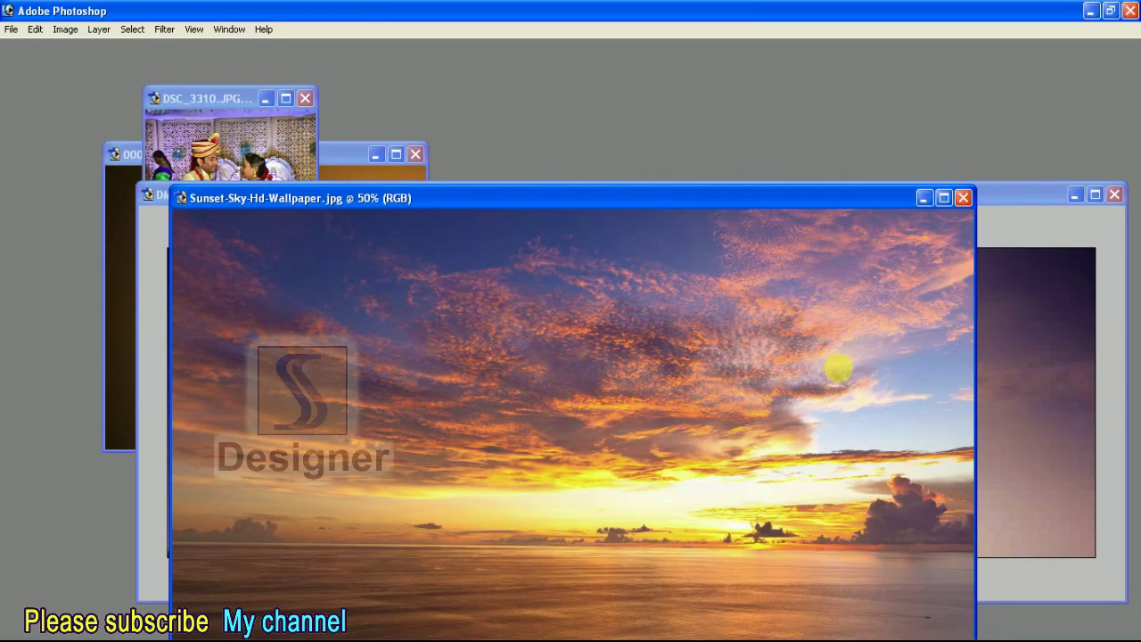
Drop the sunset sea photo into the spread as Layer 4 and begin enlarging it
left_click_drag(838, 368, 802, 375)
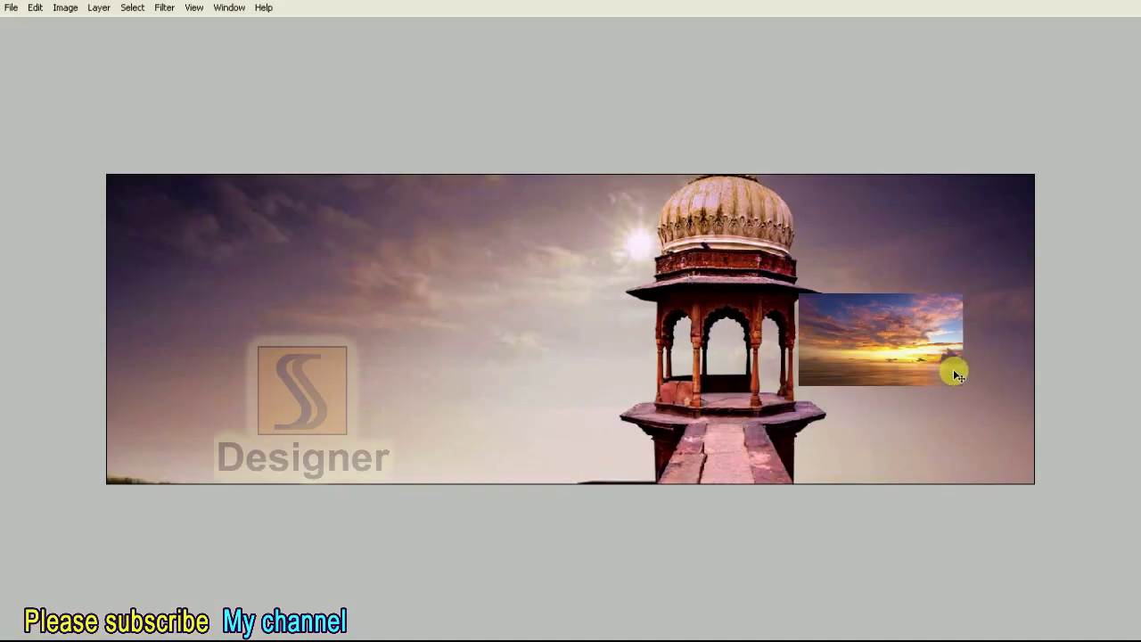
left_click_drag(802, 374, 809, 371)
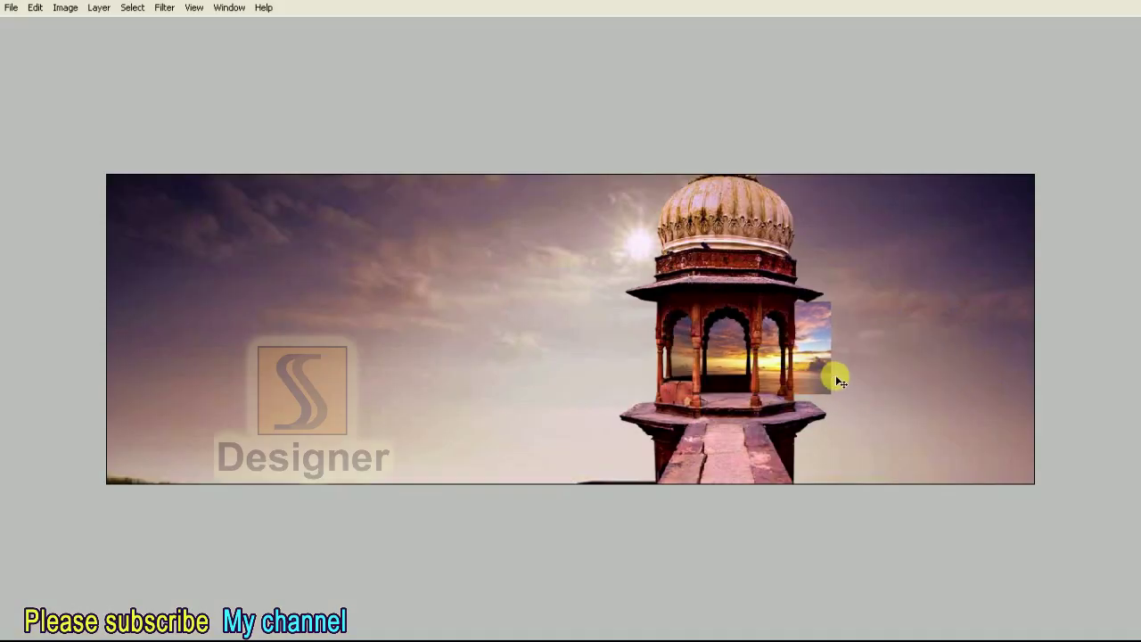
key("ctrl+minus")
key("ctrl+t")
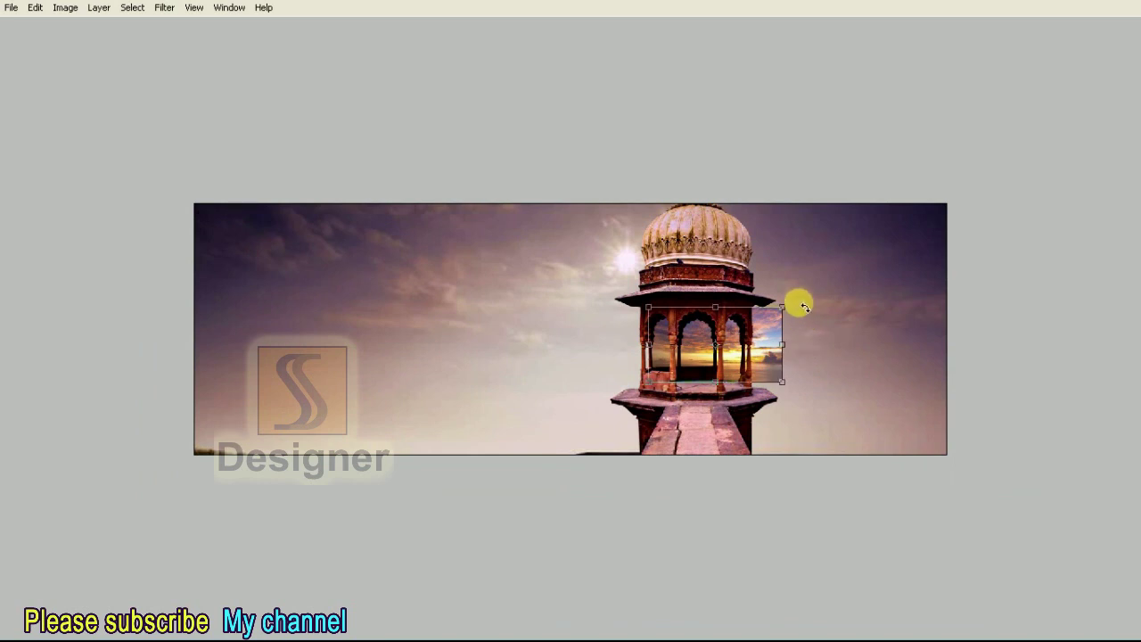
left_click_drag(785, 311, 922, 229)
left_click_drag(853, 311, 788, 281)
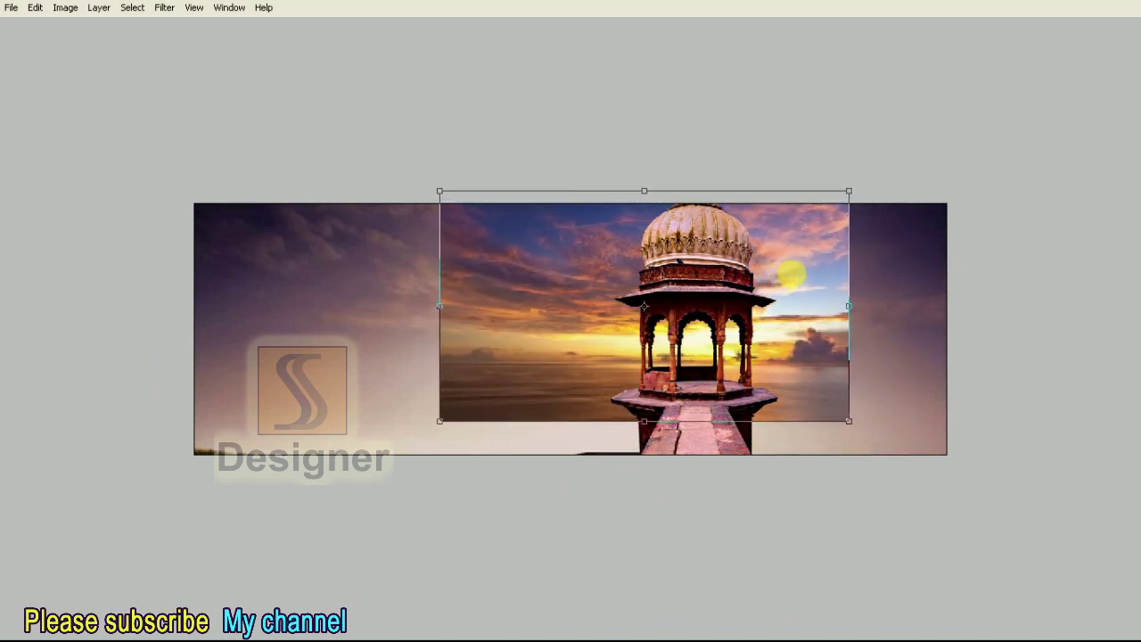
Scale the sunset photo up until it nearly fills the banner and commit
left_click_drag(856, 214, 901, 167)
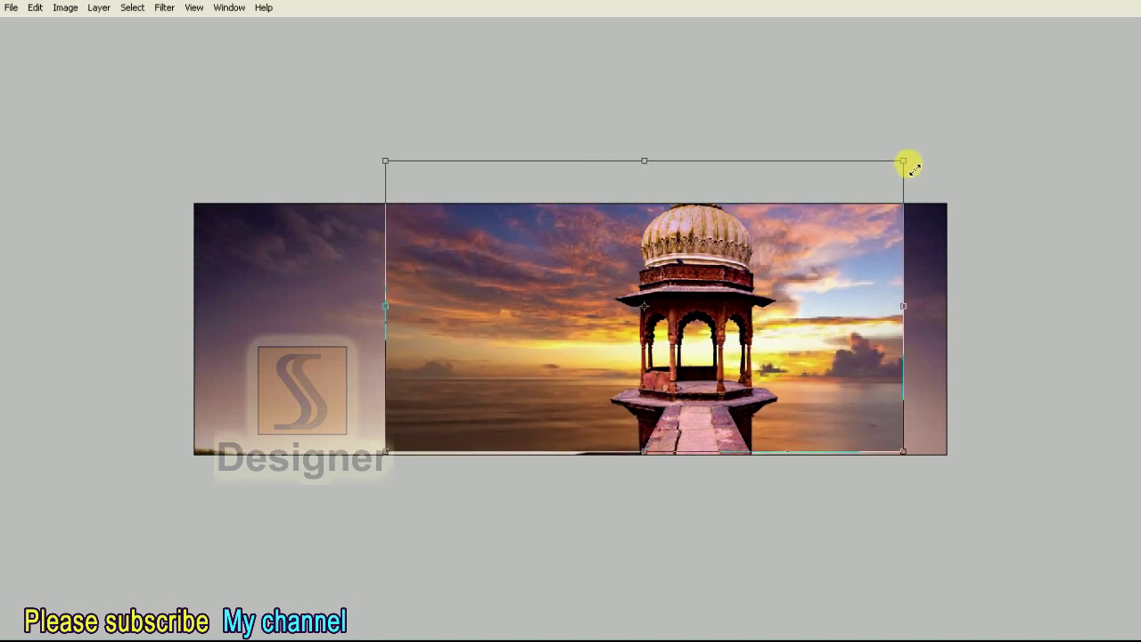
left_click_drag(828, 224, 820, 218)
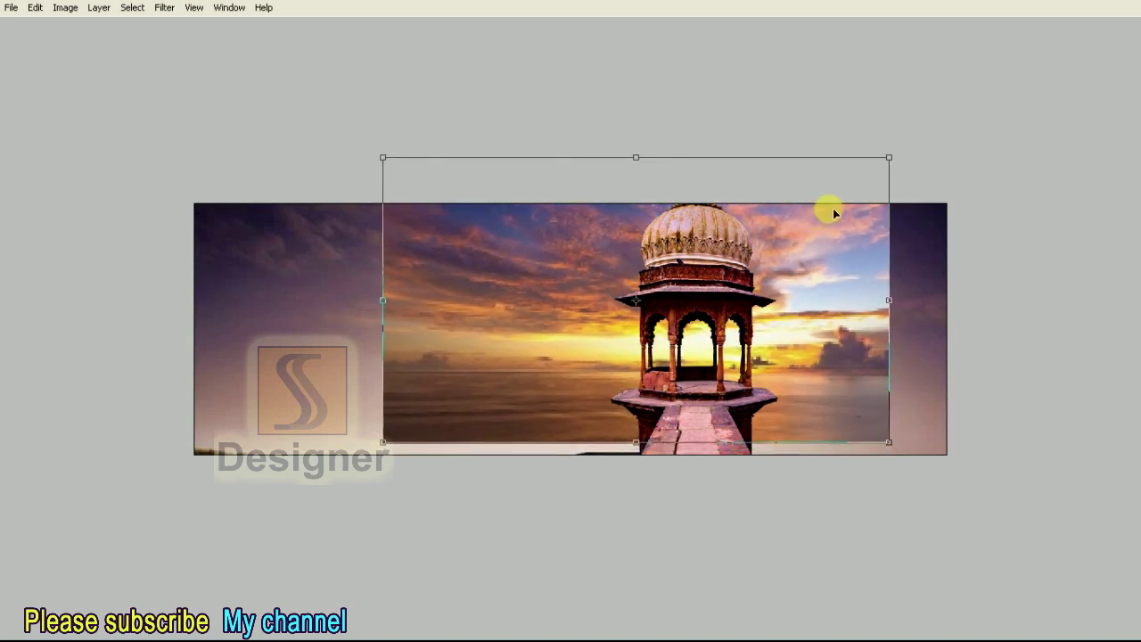
left_click_drag(890, 158, 905, 152)
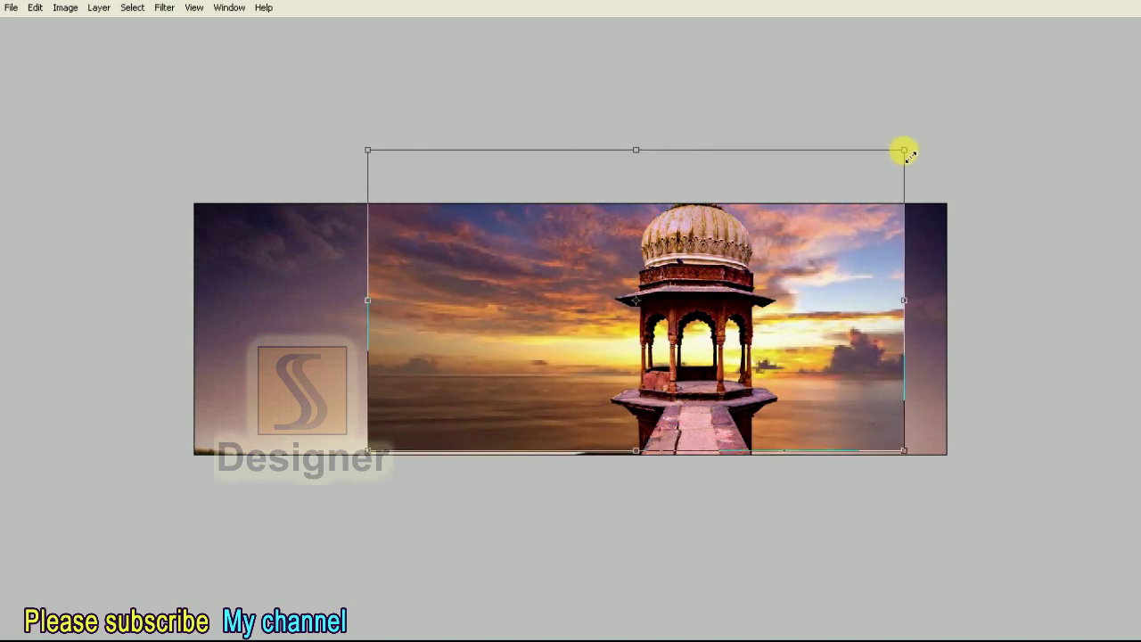
left_click_drag(906, 153, 920, 141)
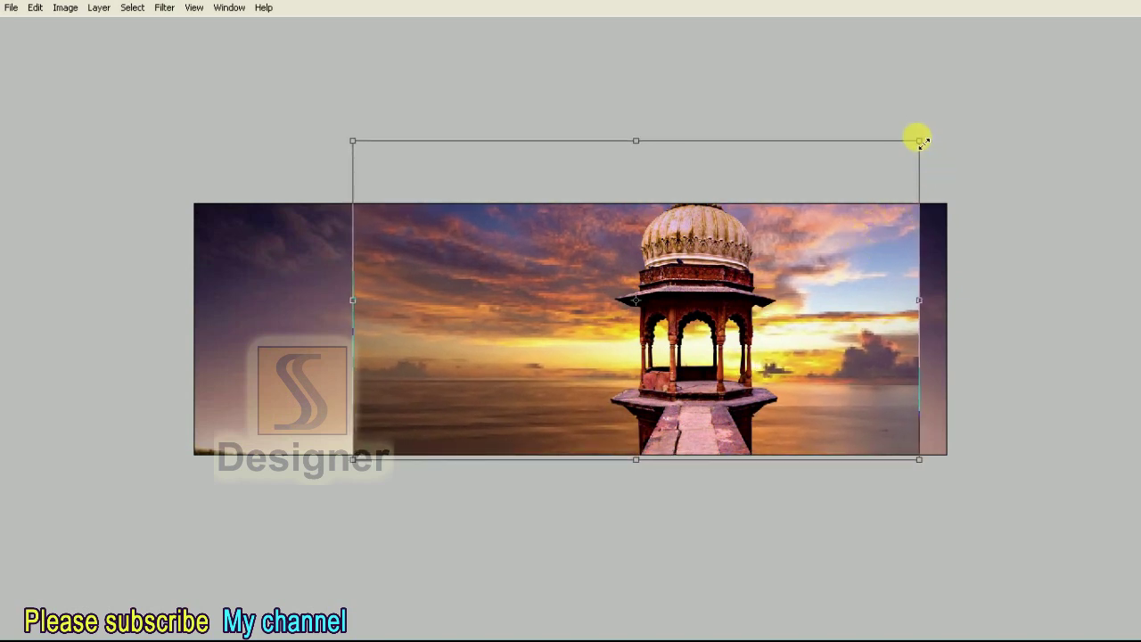
left_click_drag(919, 141, 930, 134)
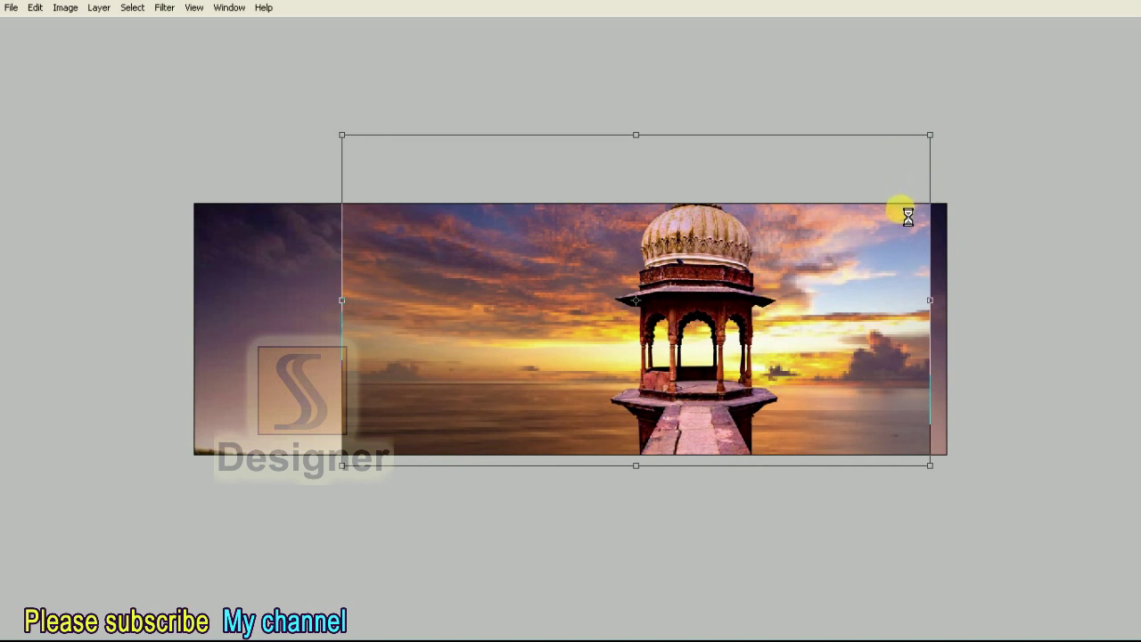
key("F7")
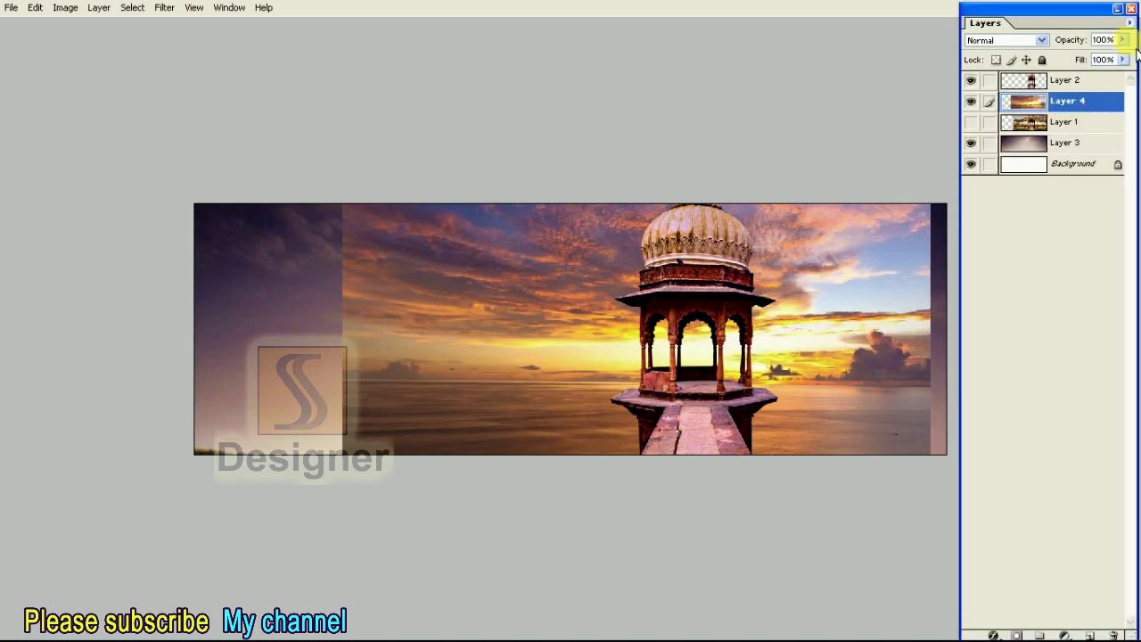
left_click(1130, 22)
Duplicate the sunset layer as Layer 4 copy and hide the original Layer 4
left_click(1052, 74)
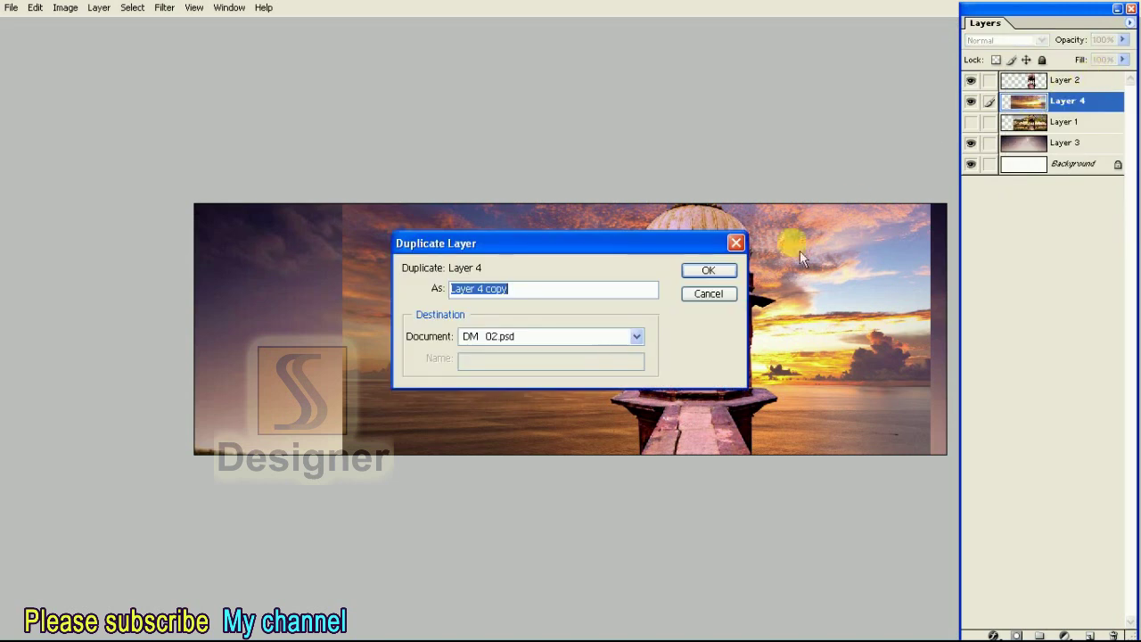
left_click(721, 265)
left_click(971, 121)
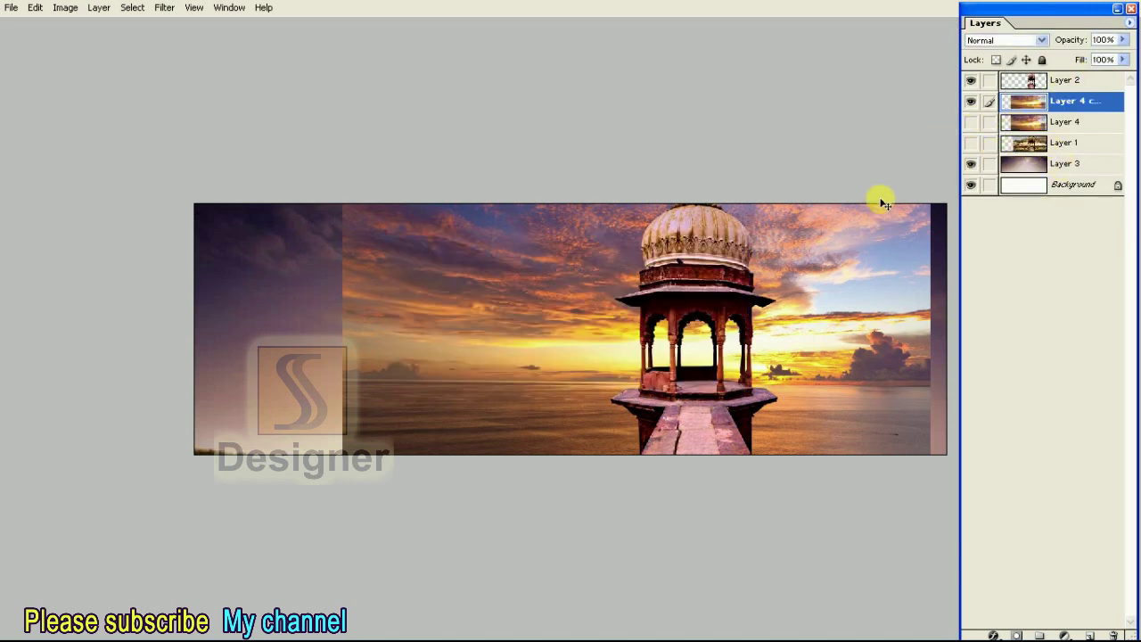
left_click_drag(938, 283, 897, 283)
key("ctrl+z")
Softly erase Layer 4 copy's left and right edges with a large Eraser brush
key("ctrl+minus")
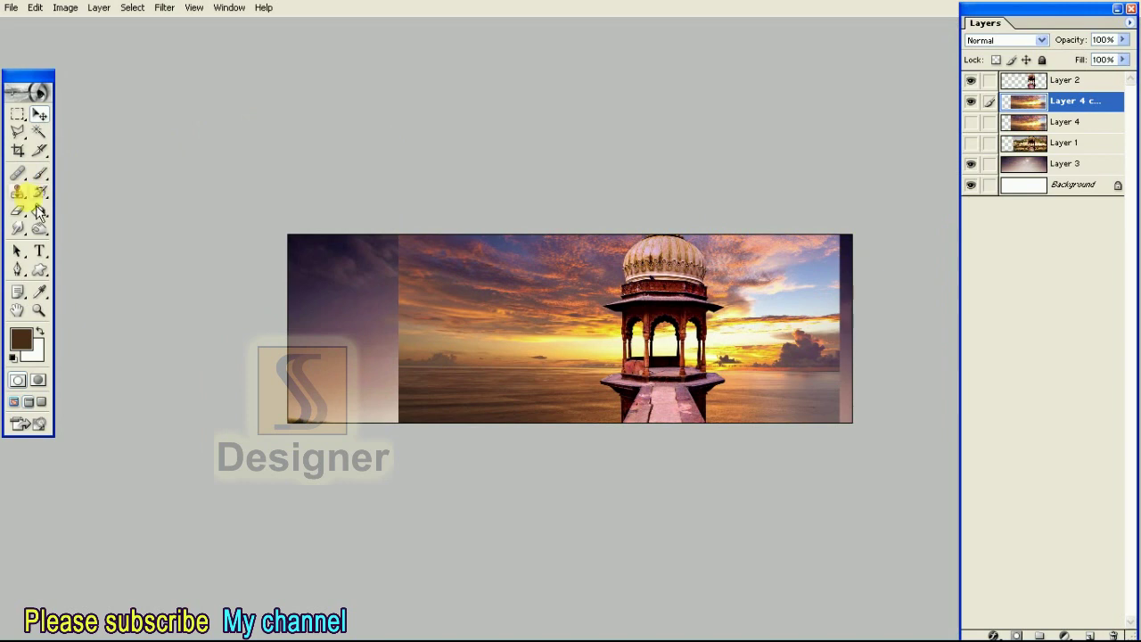
left_click_drag(17, 210, 71, 207)
left_click(229, 7)
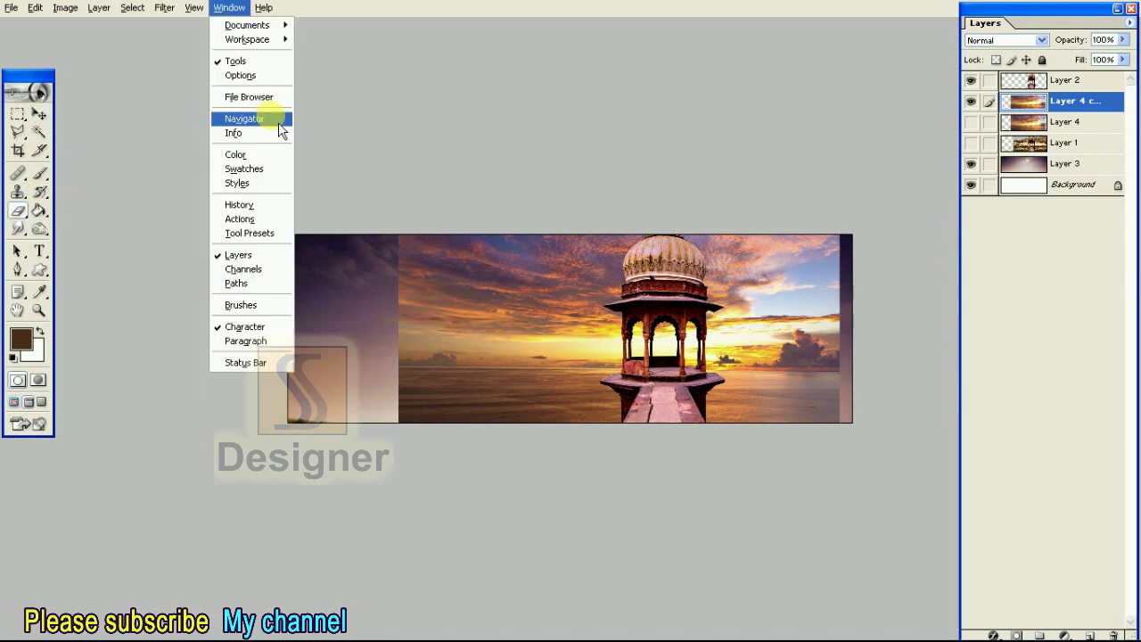
left_click(259, 71)
left_click(314, 31)
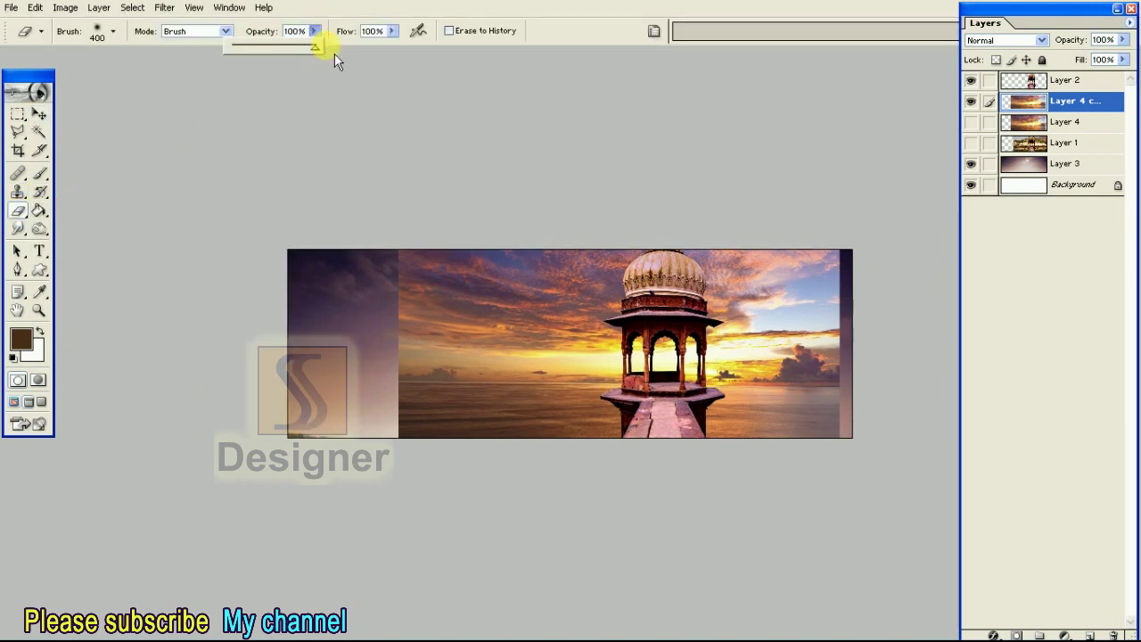
left_click(393, 31)
left_click(495, 88)
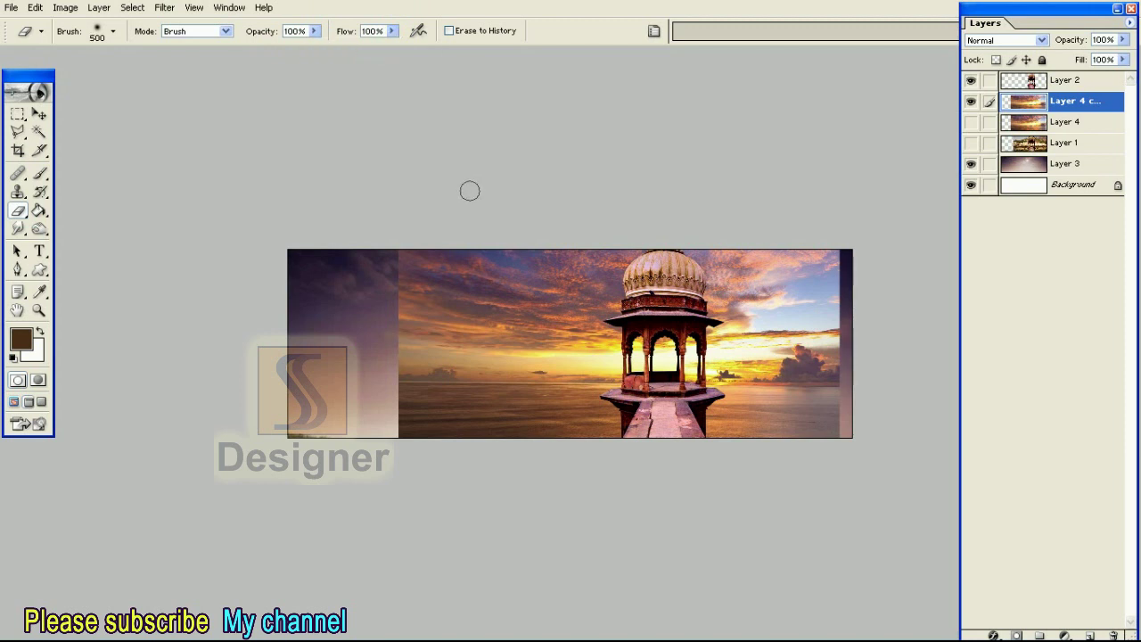
key("bracketright")
key("bracketright")
key("bracketright")
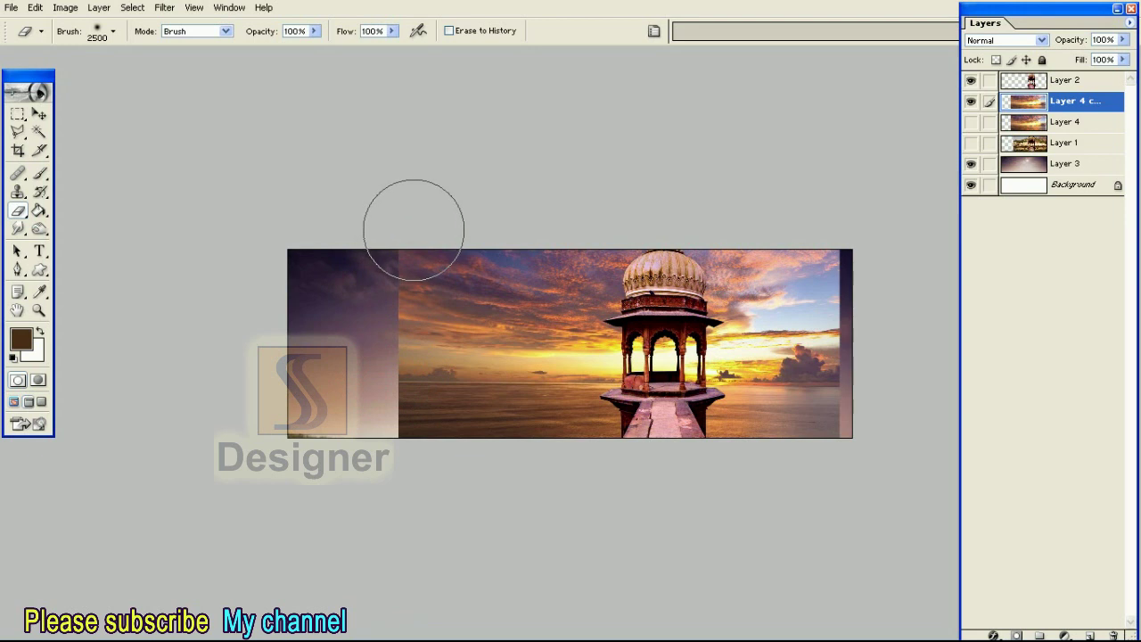
left_click(437, 240)
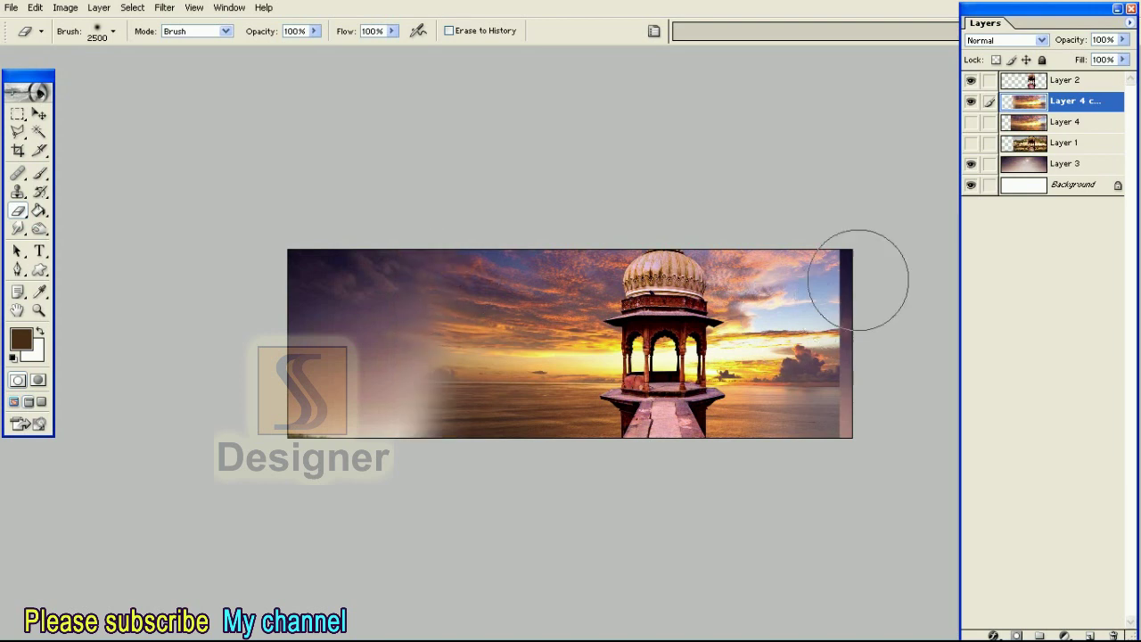
left_click_drag(857, 306, 856, 446)
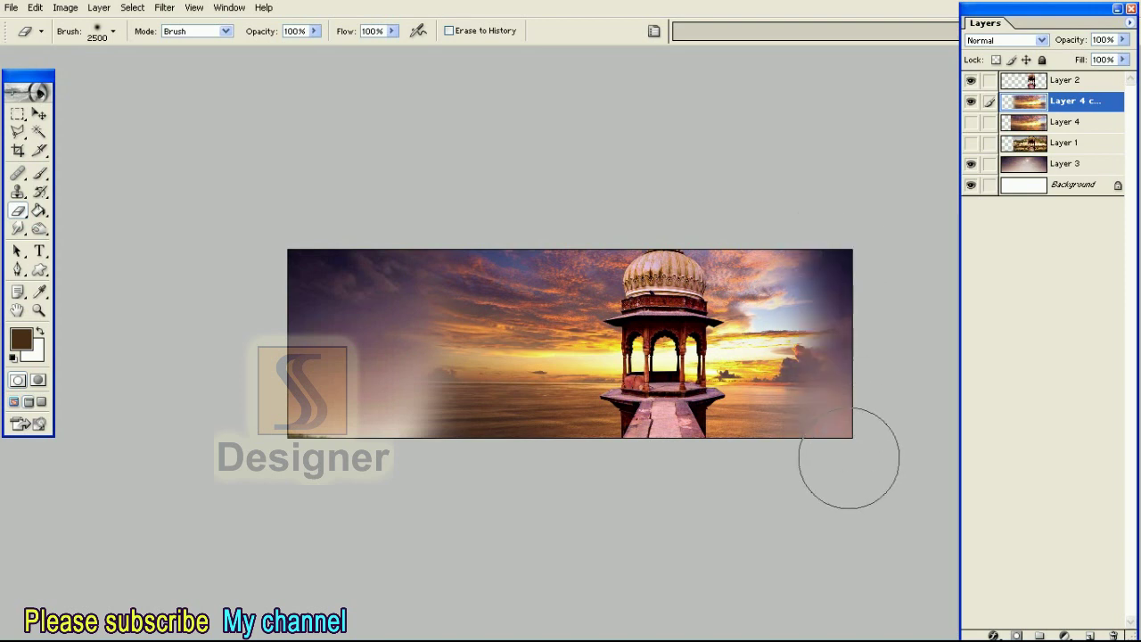
left_click(313, 31)
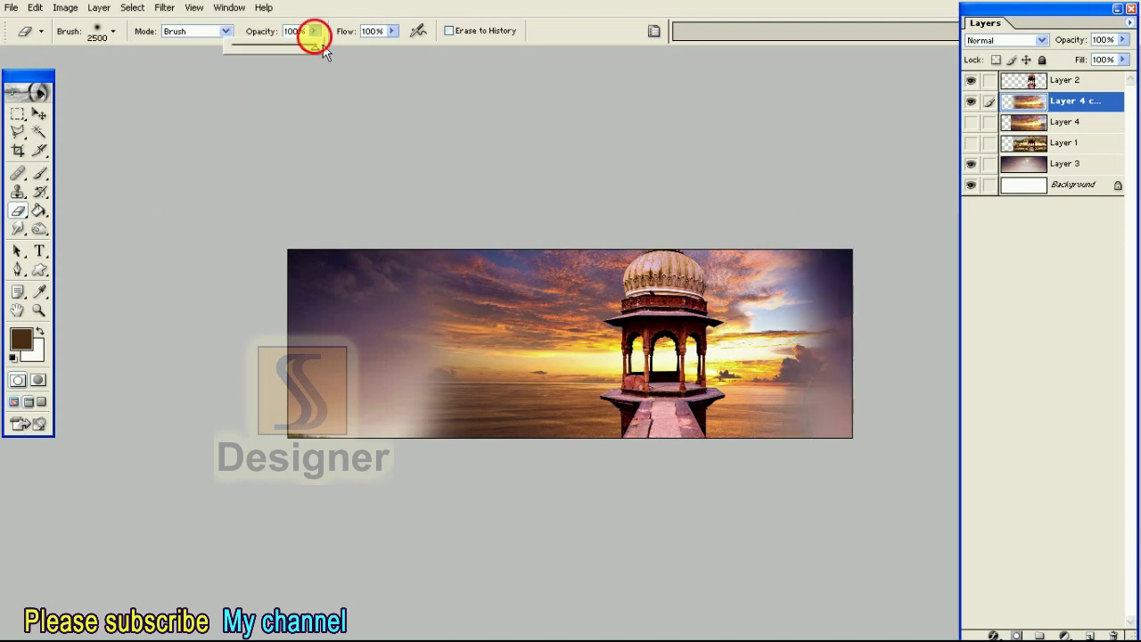
Lightly erase the sunset copy's upper-right sky at 26% eraser opacity
left_click(321, 45)
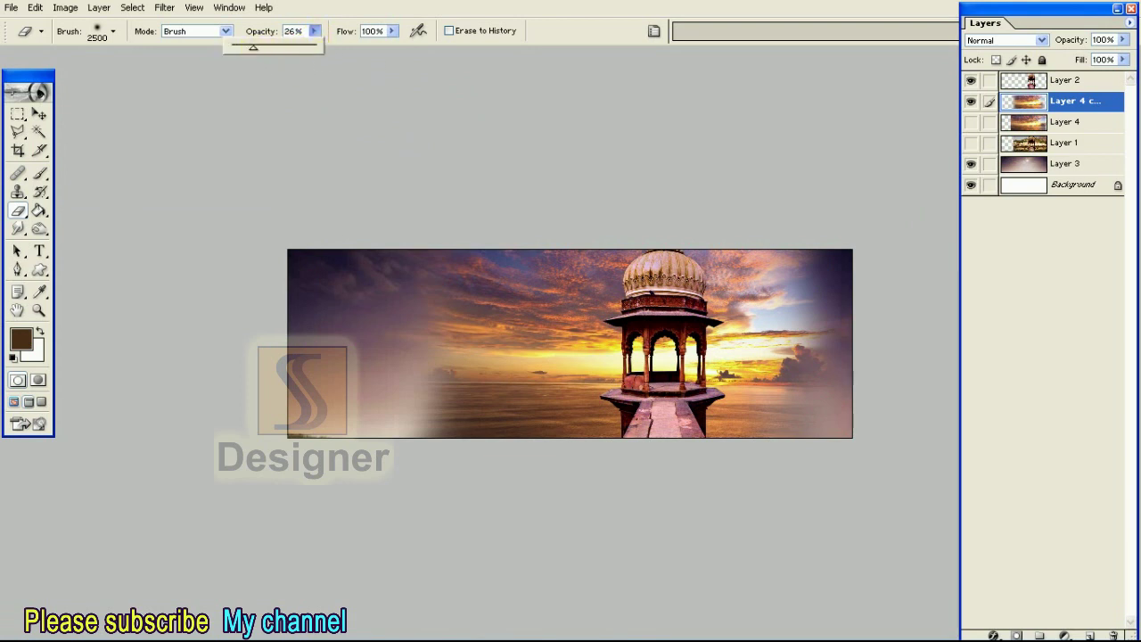
key("2")
key("6")
left_click_drag(773, 272, 772, 259)
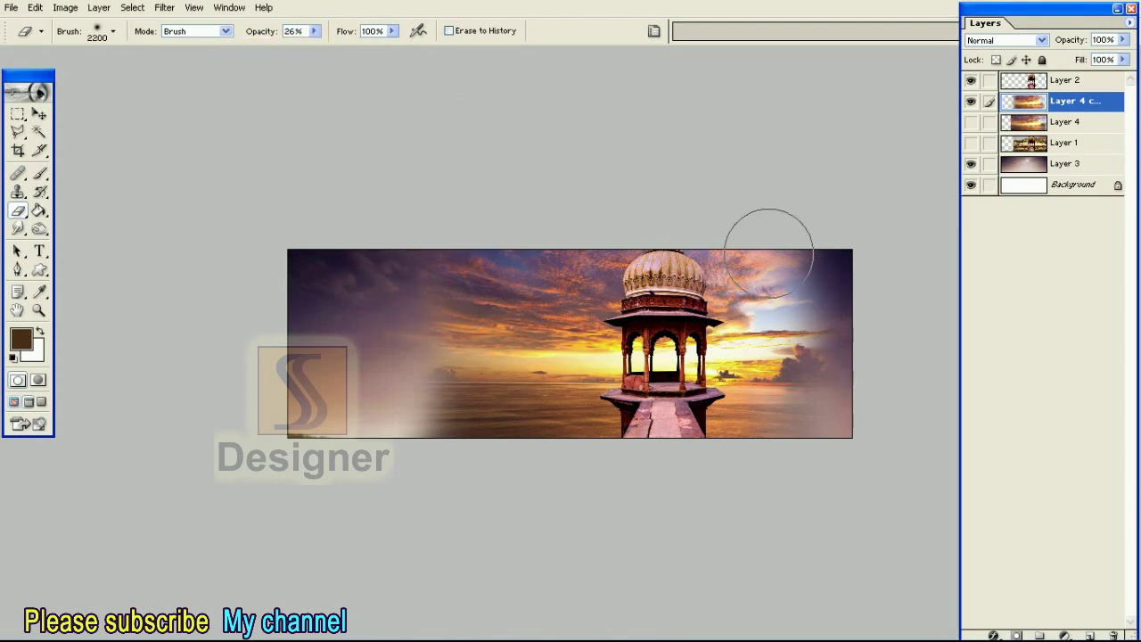
key("bracketleft")
key("bracketleft")
key("bracketleft")
left_click_drag(772, 376, 767, 332)
left_click_drag(772, 287, 805, 260)
key("bracketleft")
left_click_drag(845, 362, 797, 263)
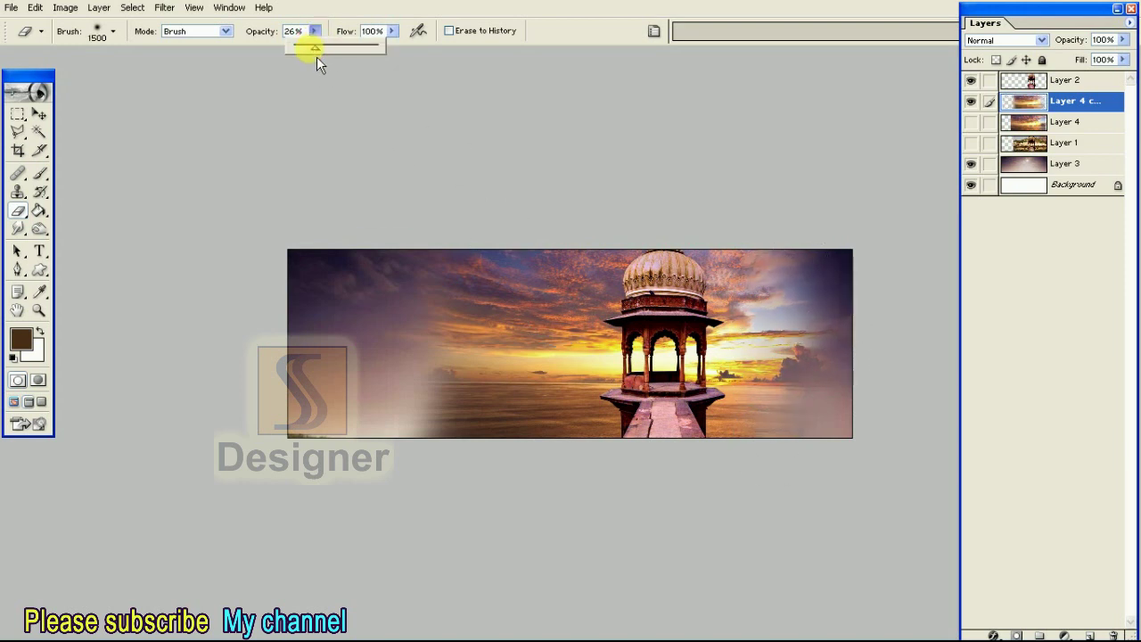
Fade the sunset copy's lower-left edge at 7% eraser opacity
left_click_drag(311, 56, 295, 56)
key("bracketright")
key("bracketright")
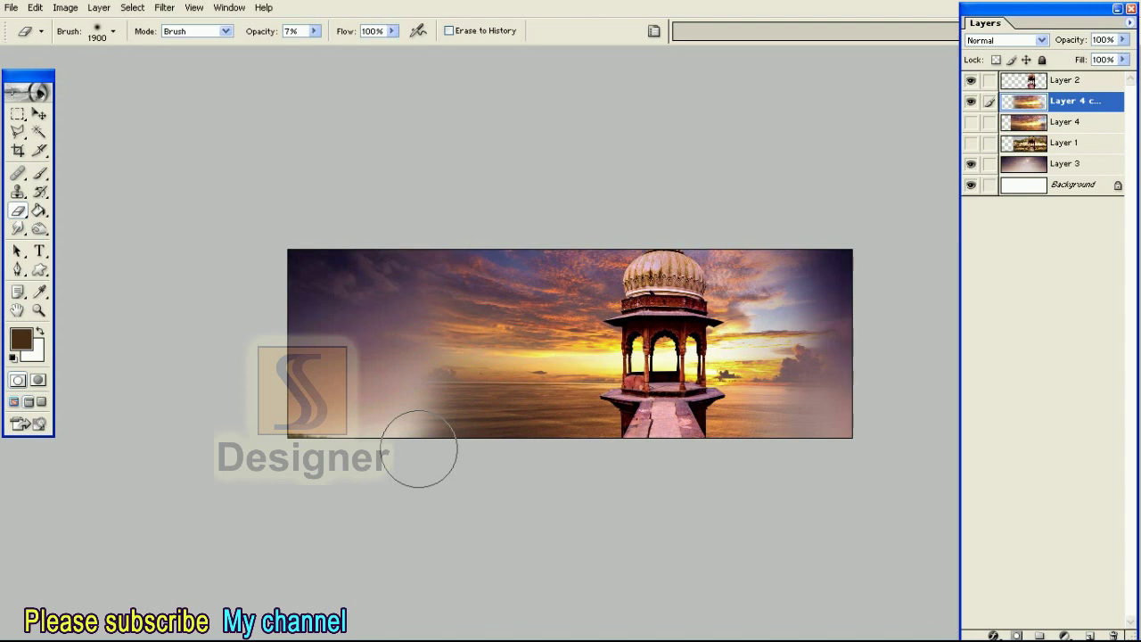
left_click(421, 451)
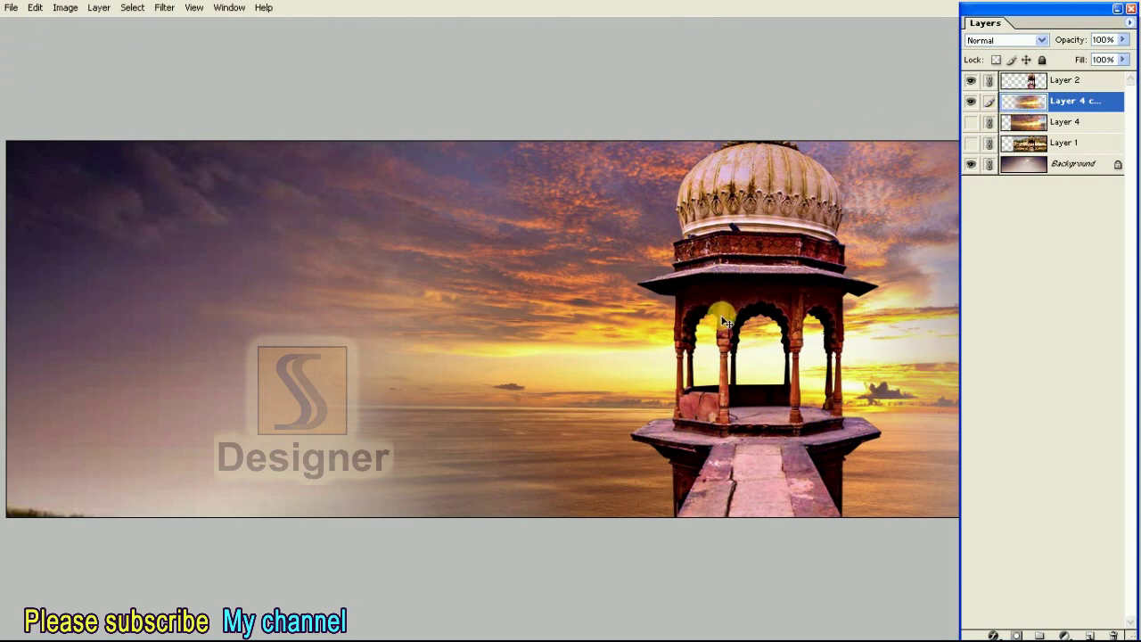
key("Tab")
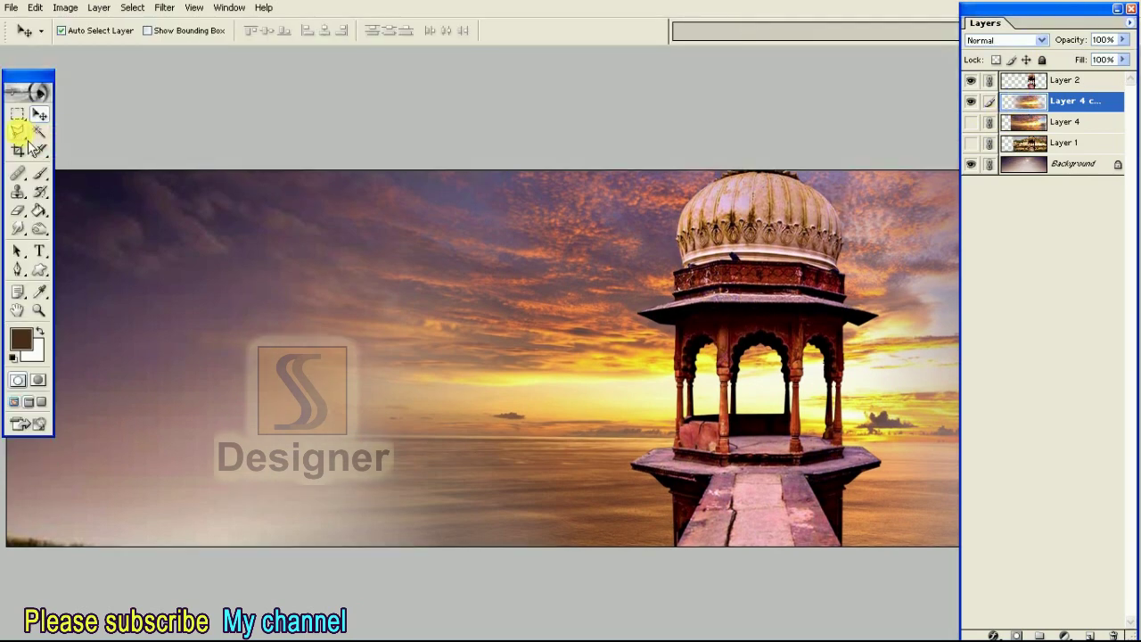
Draw a polygonal lasso selection around the gazebo and its dome
left_click_drag(28, 143, 89, 148)
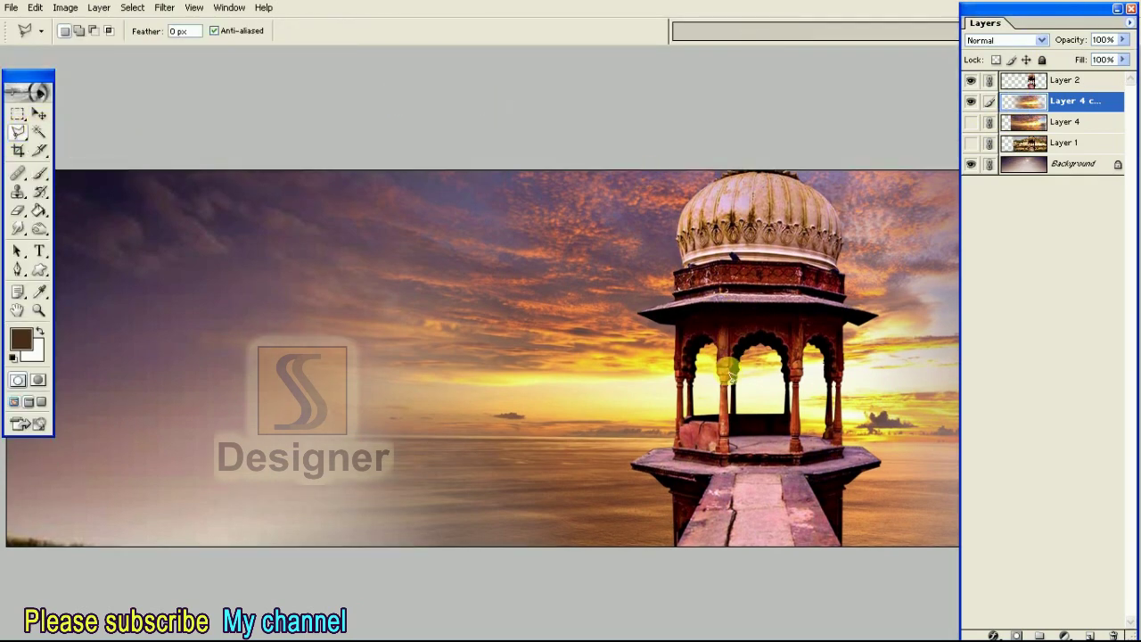
key("Tab")
mouse_move(558, 515)
left_mouse_down()
mouse_move(491, 476)
mouse_move(441, 372)
mouse_move(491, 209)
mouse_move(575, 140)
left_mouse_up()
left_click(704, 89)
left_click(847, 104)
left_click(936, 258)
left_click(959, 375)
left_click(914, 486)
left_click(842, 517)
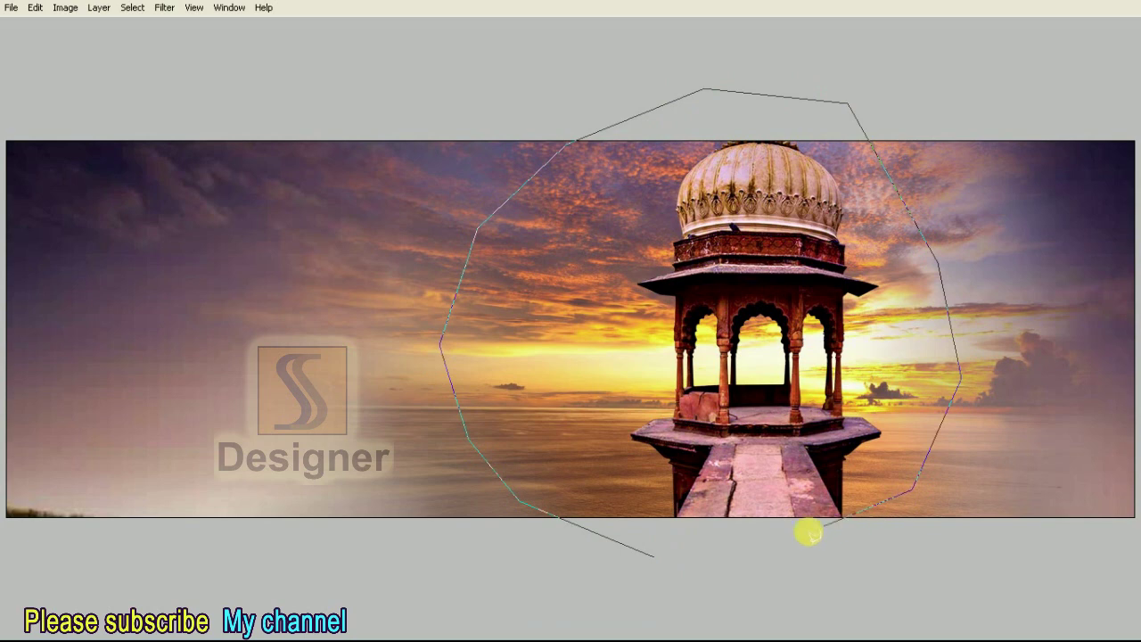
double_click(758, 531)
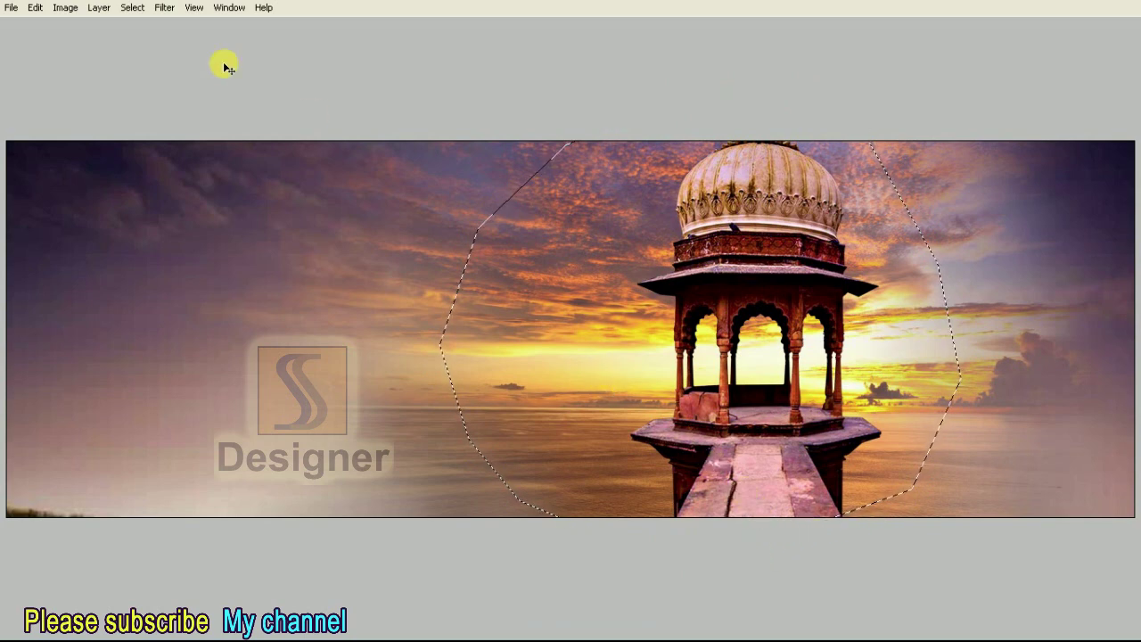
Invert the selection and feather it by 20 px
left_click(132, 9)
left_click(165, 70)
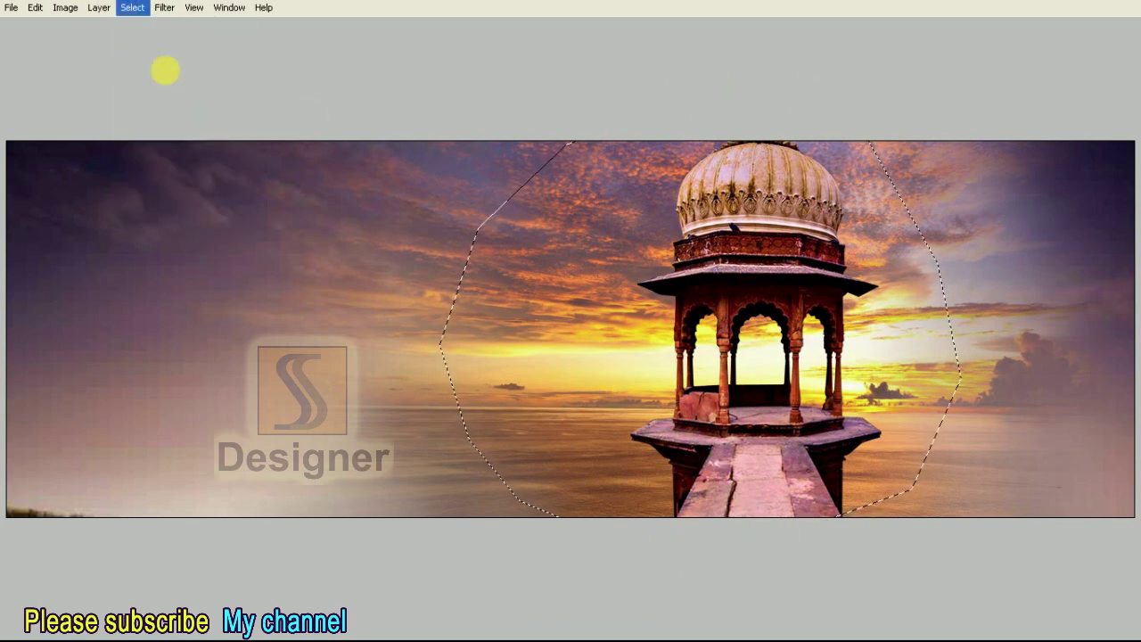
key("Tab")
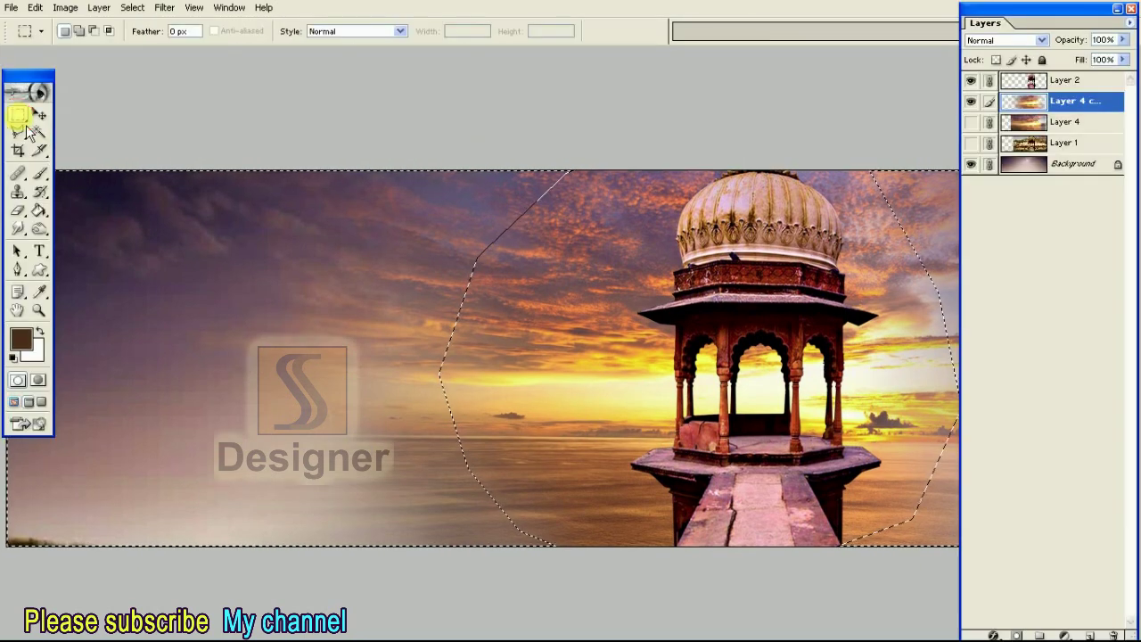
right_click(335, 217)
left_click(366, 253)
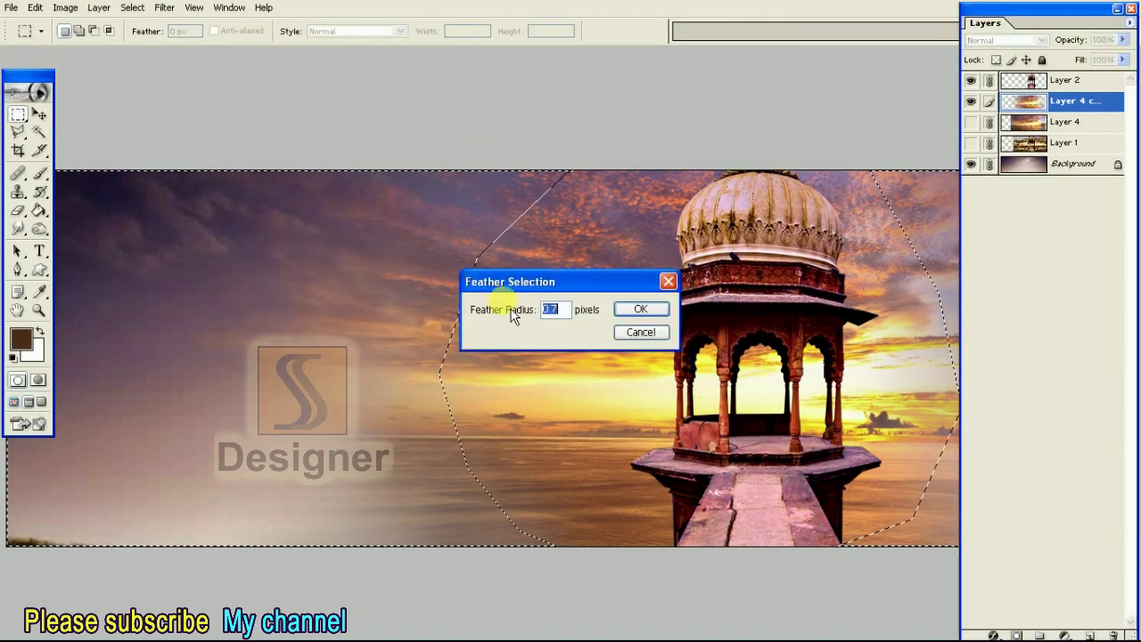
type("20")
left_click(640, 308)
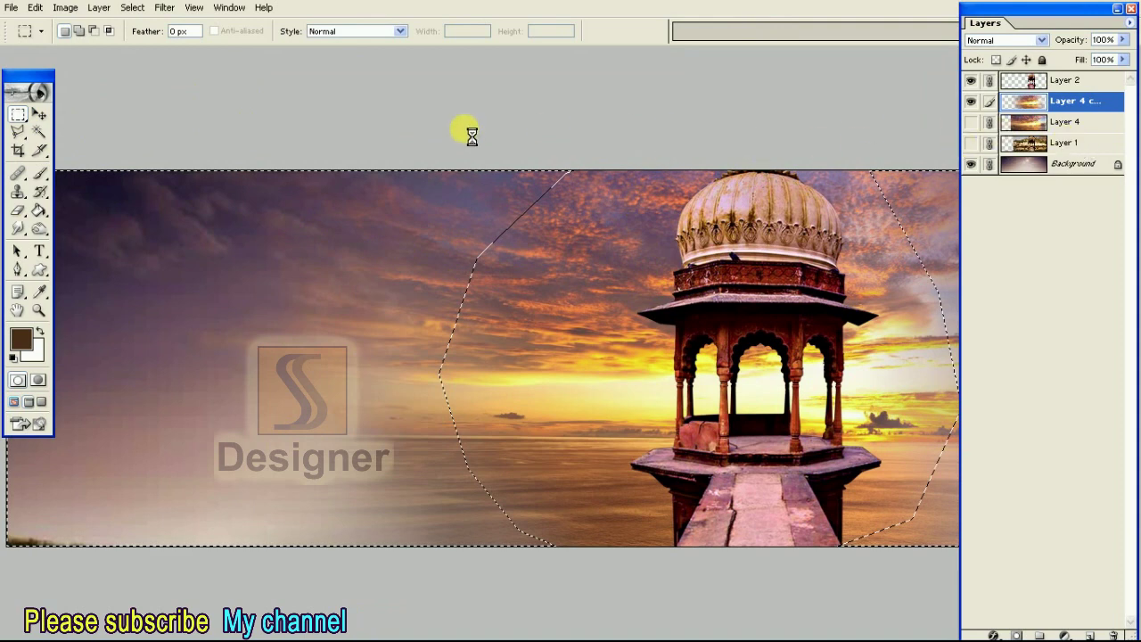
Apply a Gaussian Blur of radius 17 to Layer 4 copy outside the gazebo
key("v")
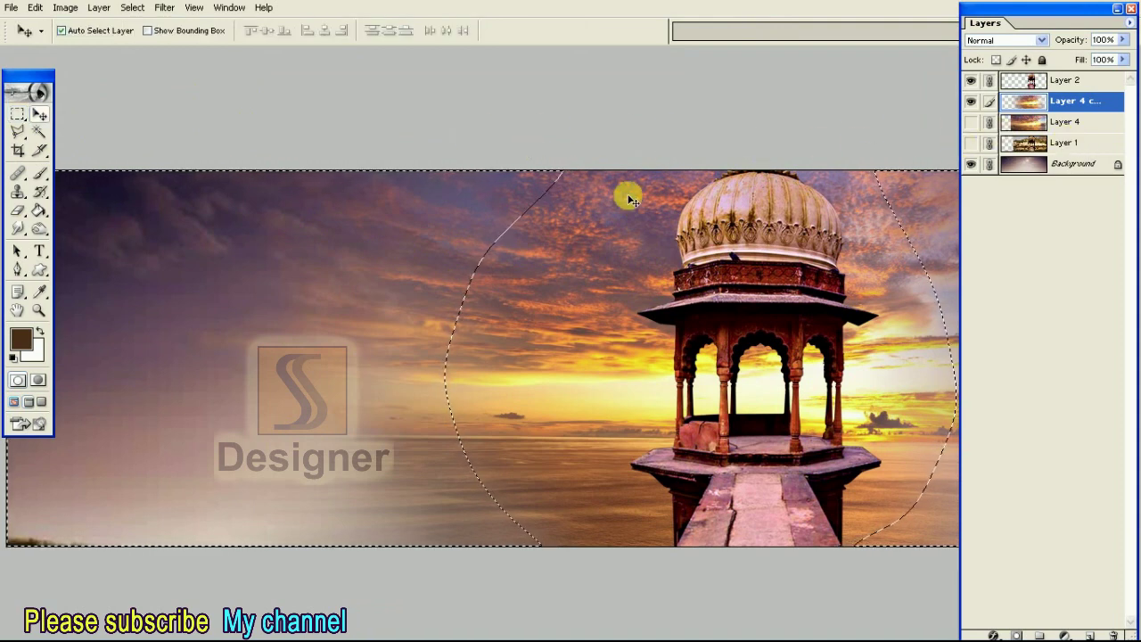
left_click(971, 100)
left_click(971, 101)
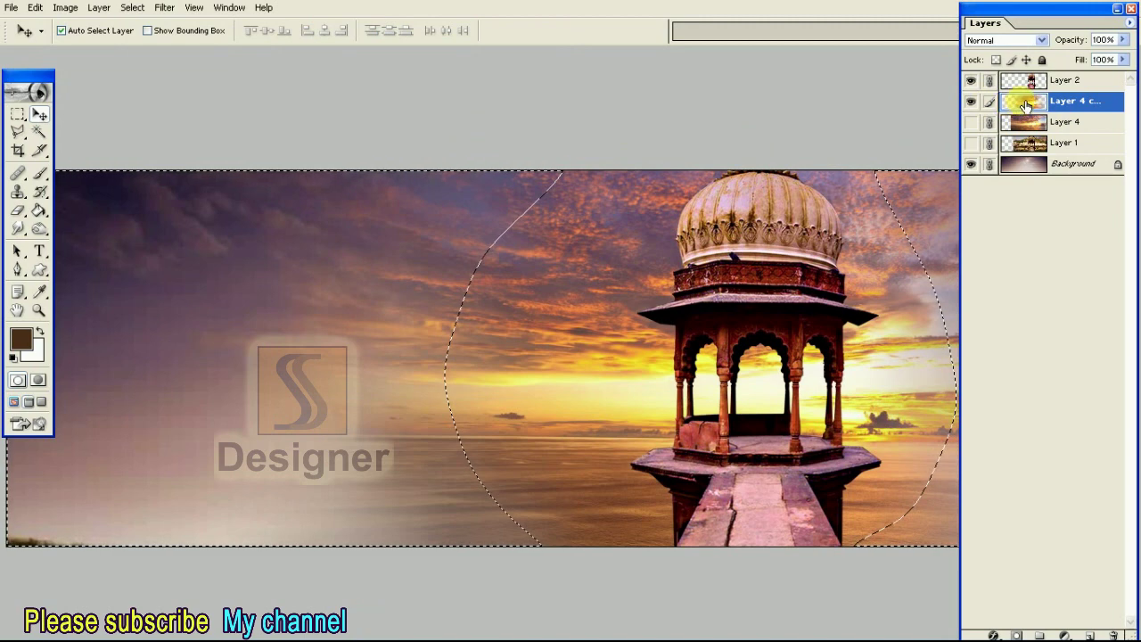
left_click(164, 7)
mouse_move(196, 111)
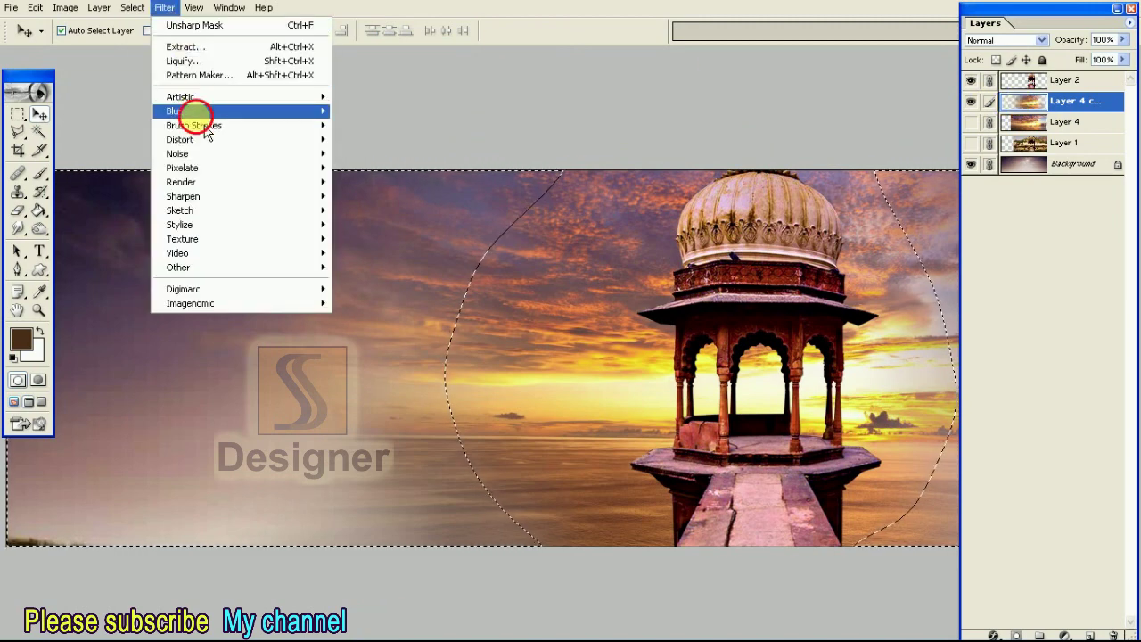
left_click(385, 140)
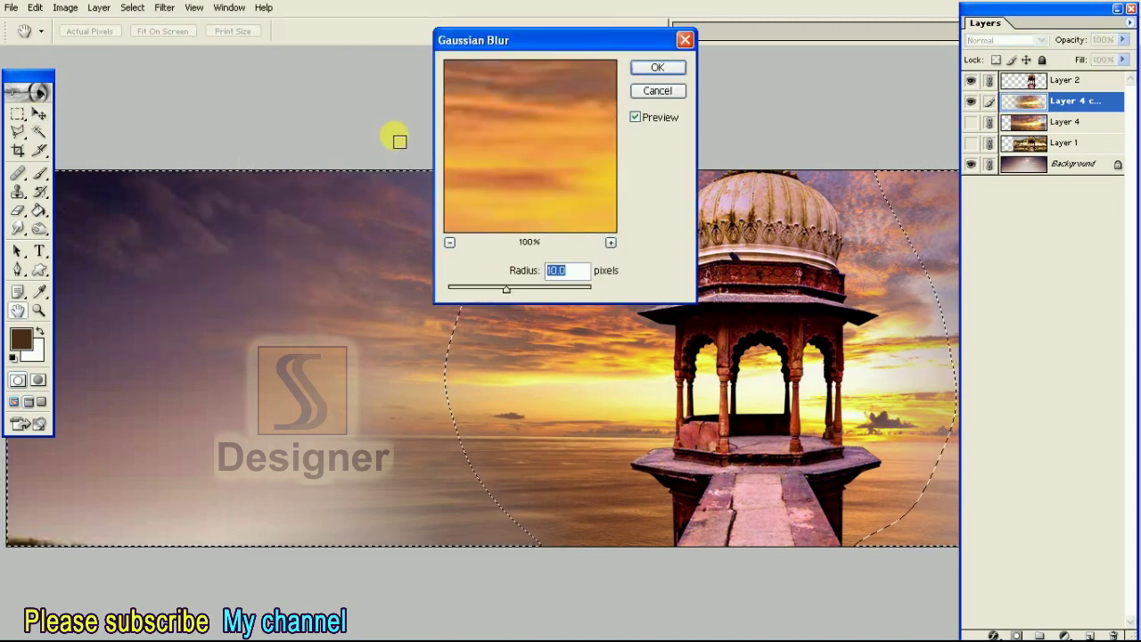
type("15")
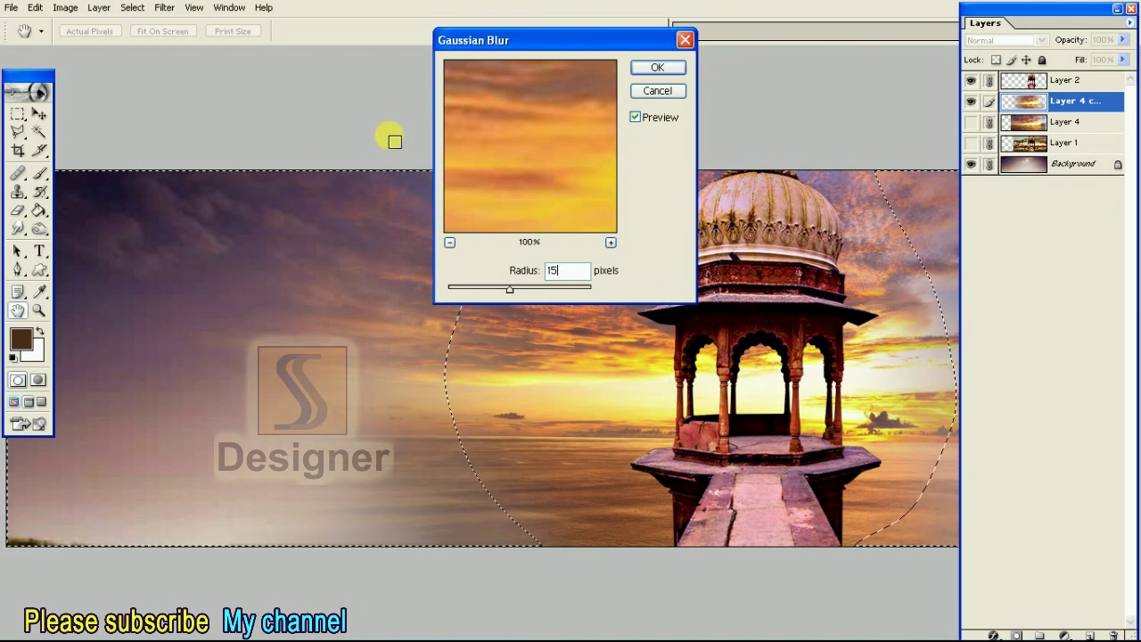
key("BackSpace")
key("BackSpace")
type("17")
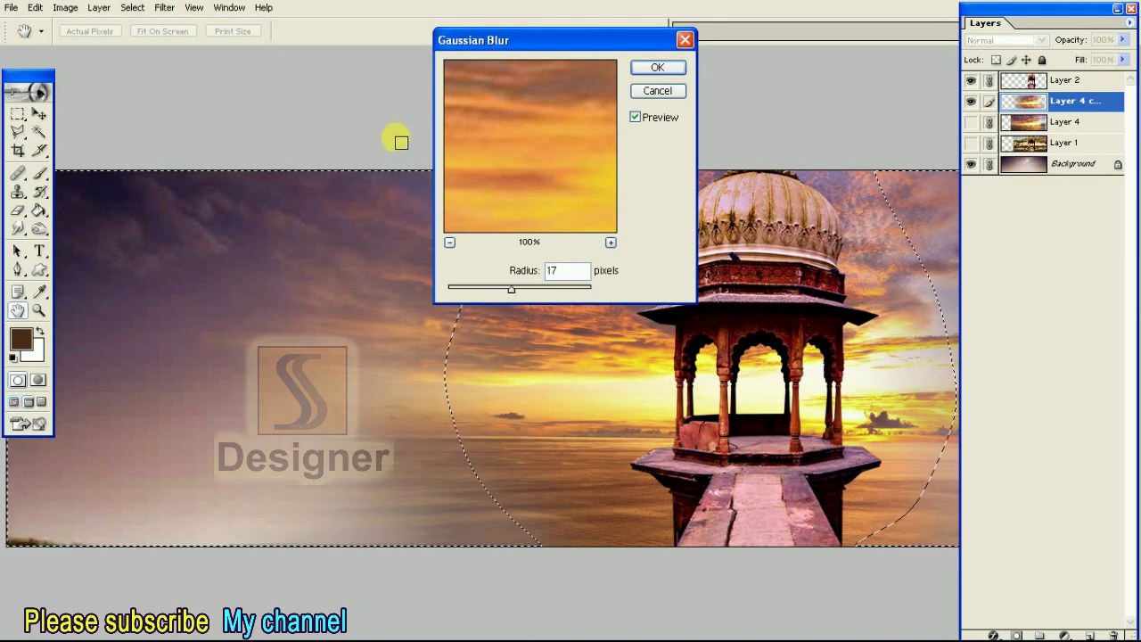
key("Return")
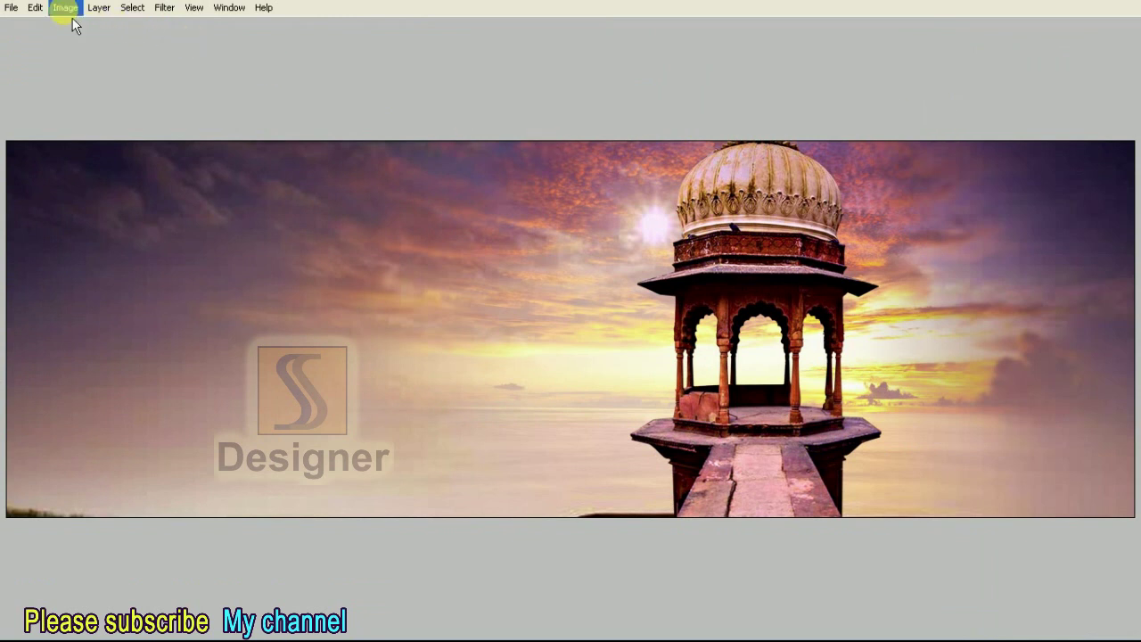
Apply a Shadows Color Balance of -63, +20, +75 to push the shadows toward cyan and blue
left_click(66, 9)
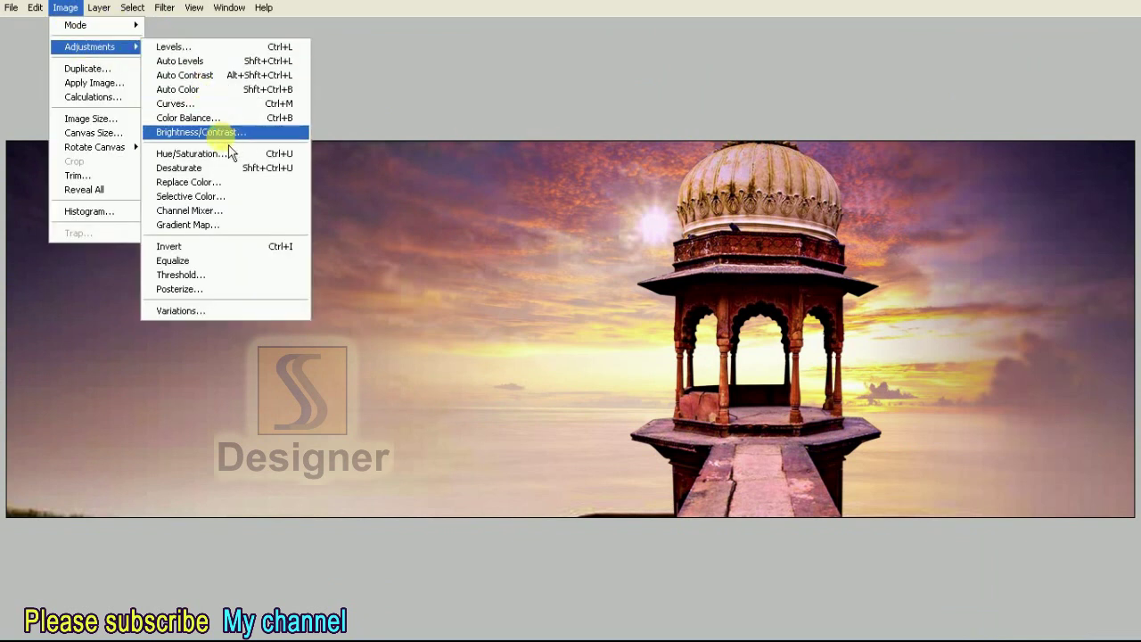
left_click(201, 118)
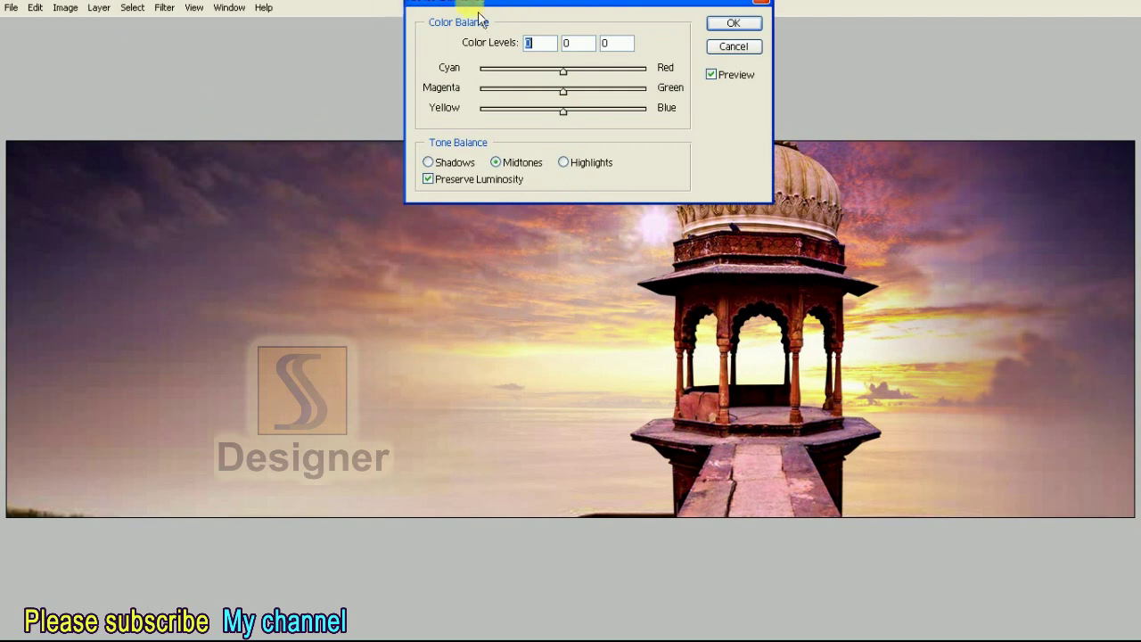
left_click_drag(419, 24, 358, 20)
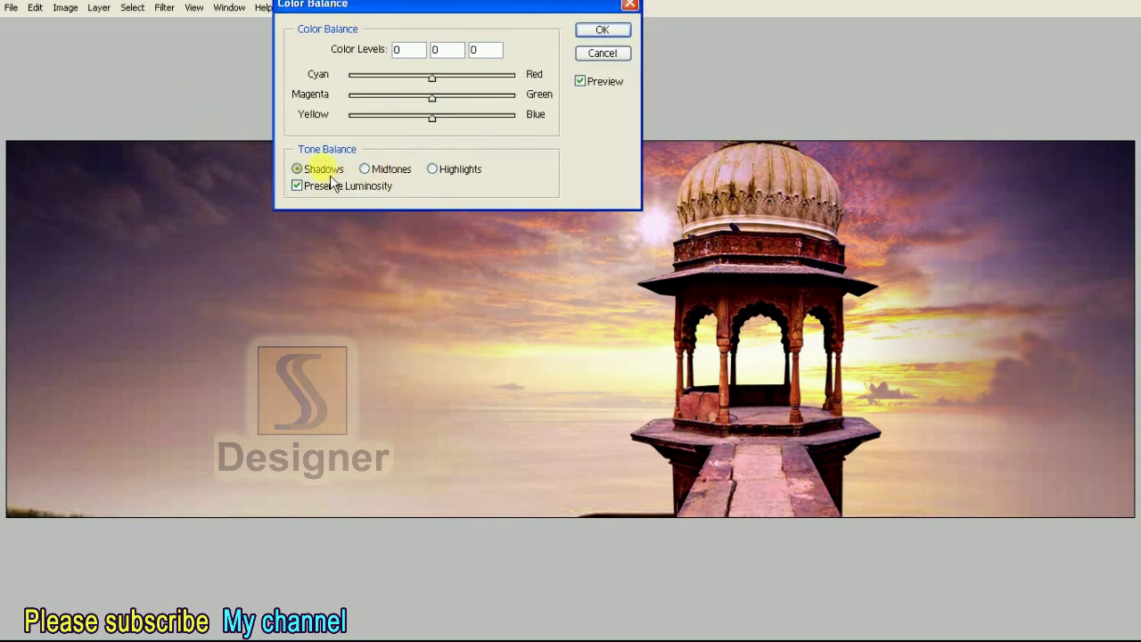
left_click_drag(461, 127, 472, 127)
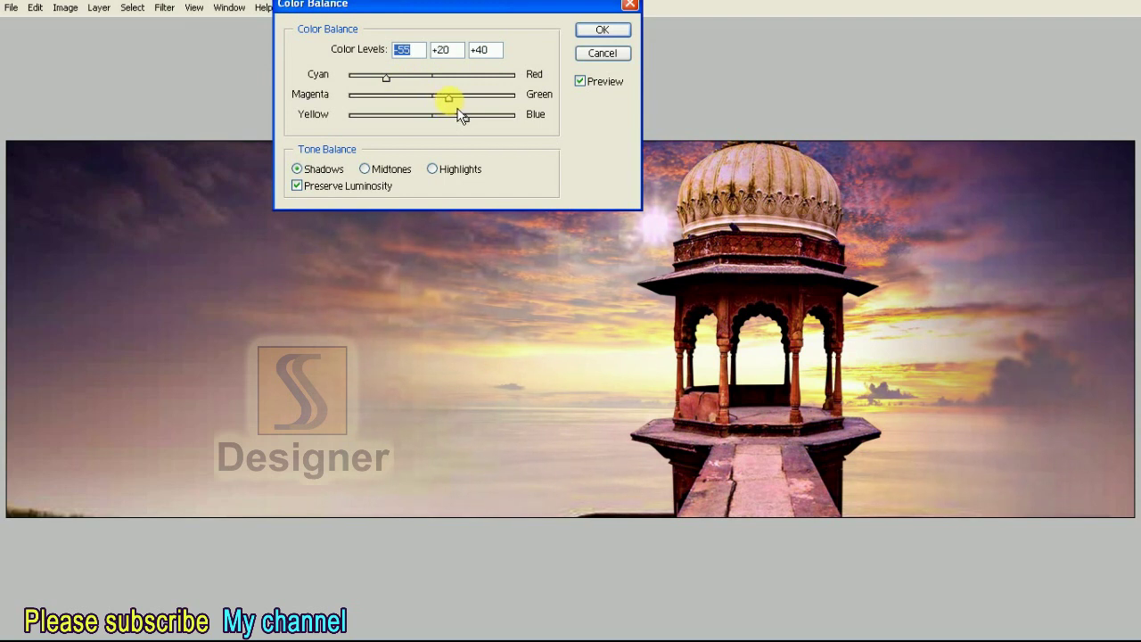
left_click_drag(483, 129, 485, 130)
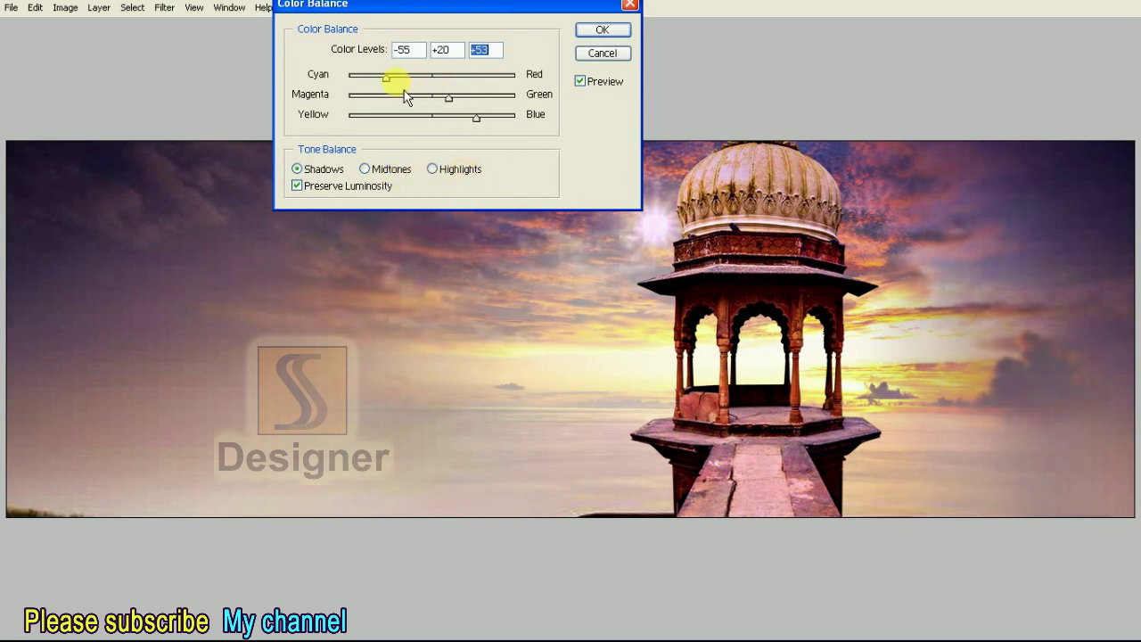
left_click_drag(476, 118, 504, 124)
left_click_drag(449, 98, 451, 98)
left_click(602, 31)
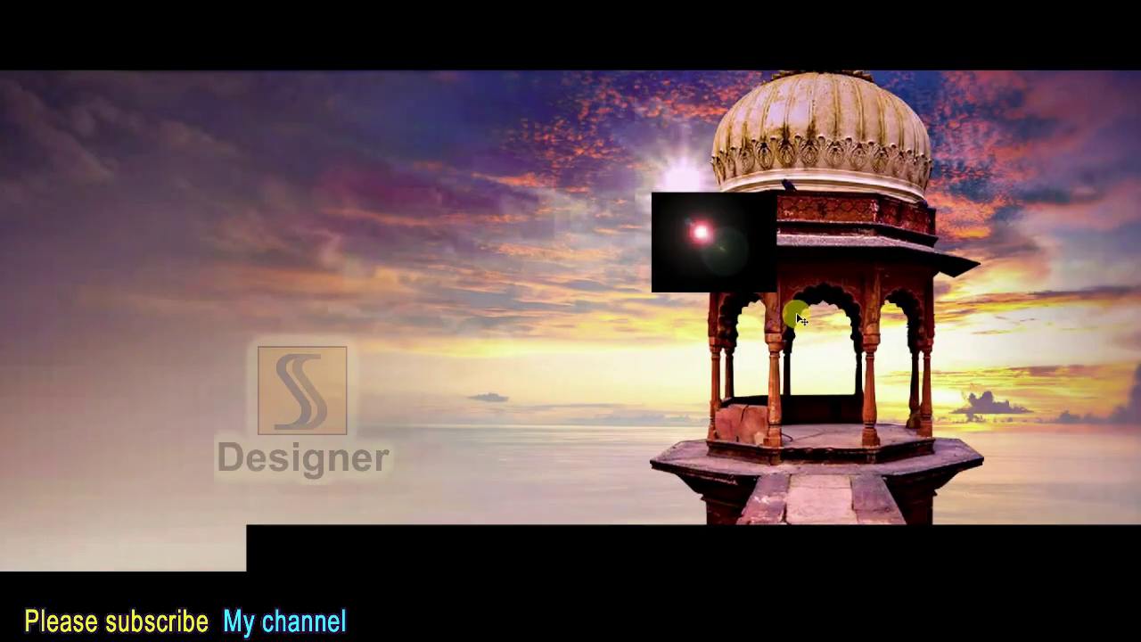
Raise the lens flare in the sky, blend it with Screen, then enlarge and slightly rotate it
left_click_drag(721, 247, 717, 202)
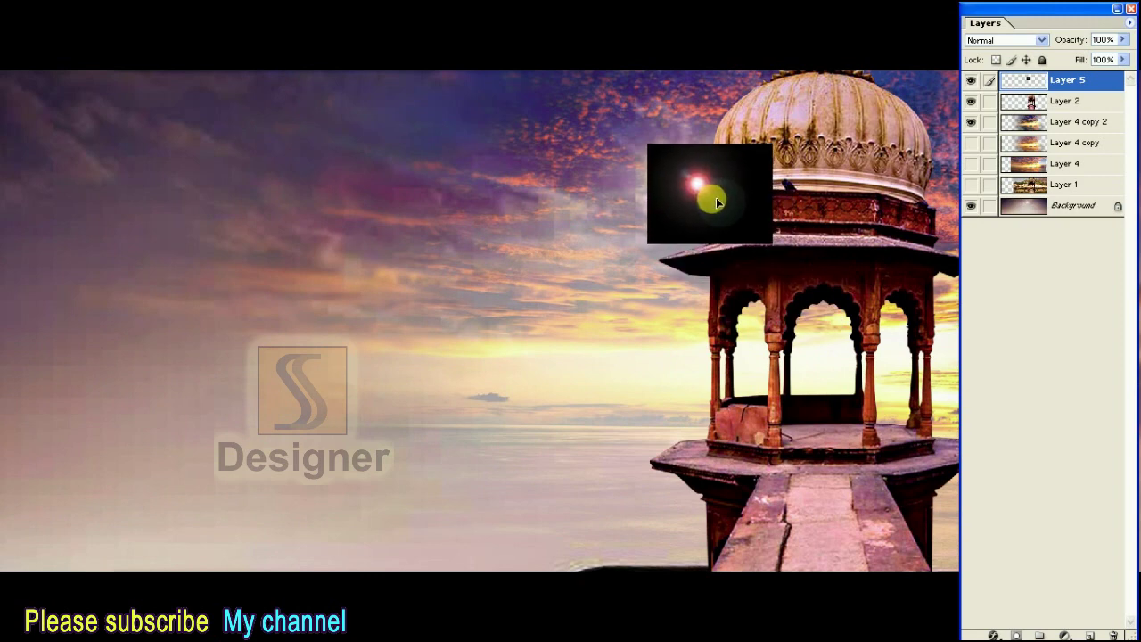
left_click(1016, 40)
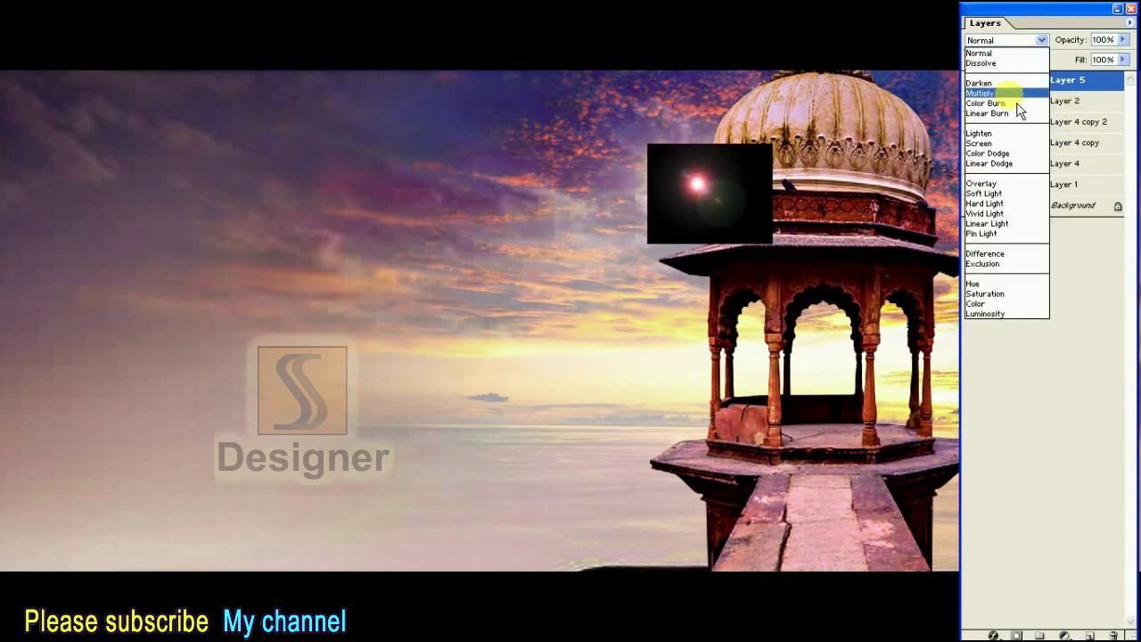
left_click(1005, 135)
key("ctrl+t")
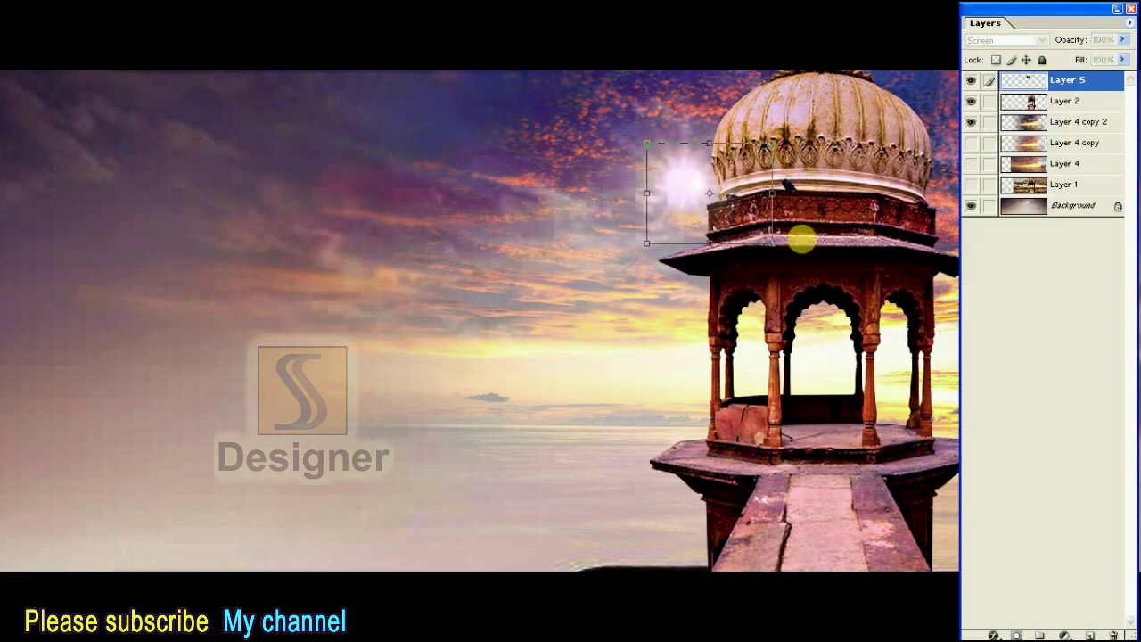
left_click_drag(773, 237, 892, 343)
mouse_move(775, 217)
left_mouse_down()
mouse_move(779, 239)
mouse_move(759, 237)
mouse_move(756, 250)
left_mouse_up()
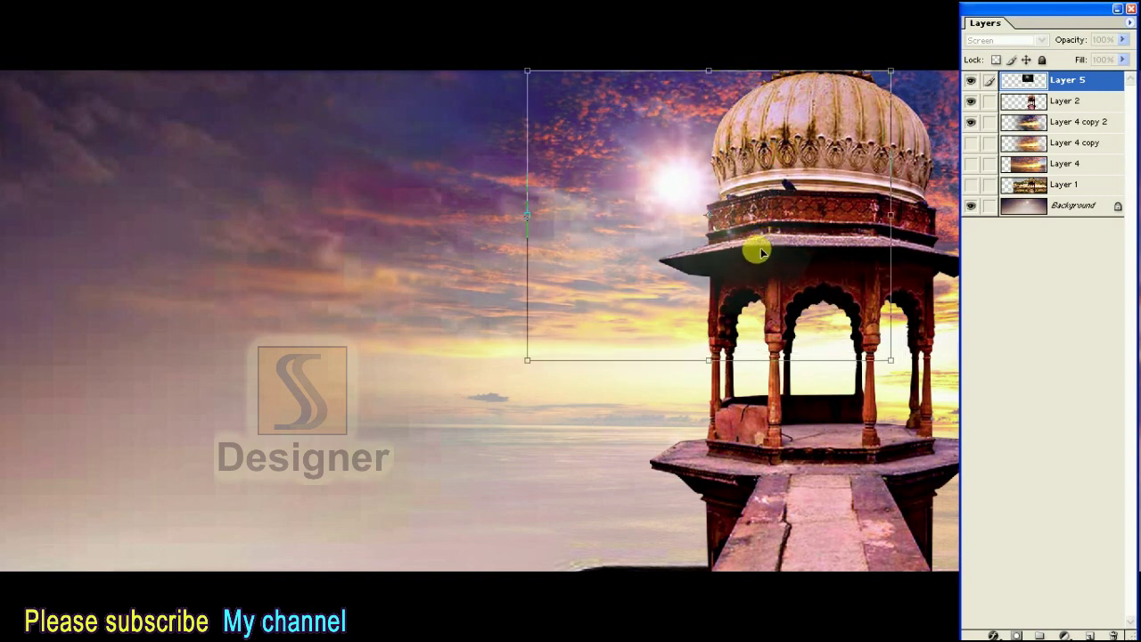
left_click_drag(362, 188, 383, 233)
left_click_drag(779, 250, 790, 254)
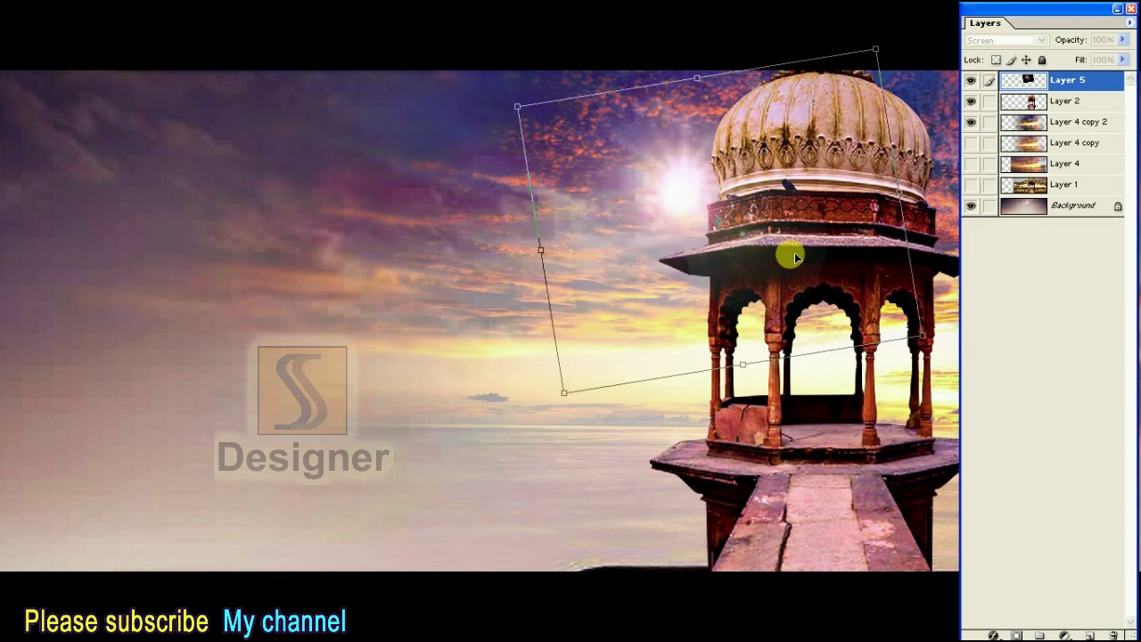
left_click_drag(921, 338, 943, 351)
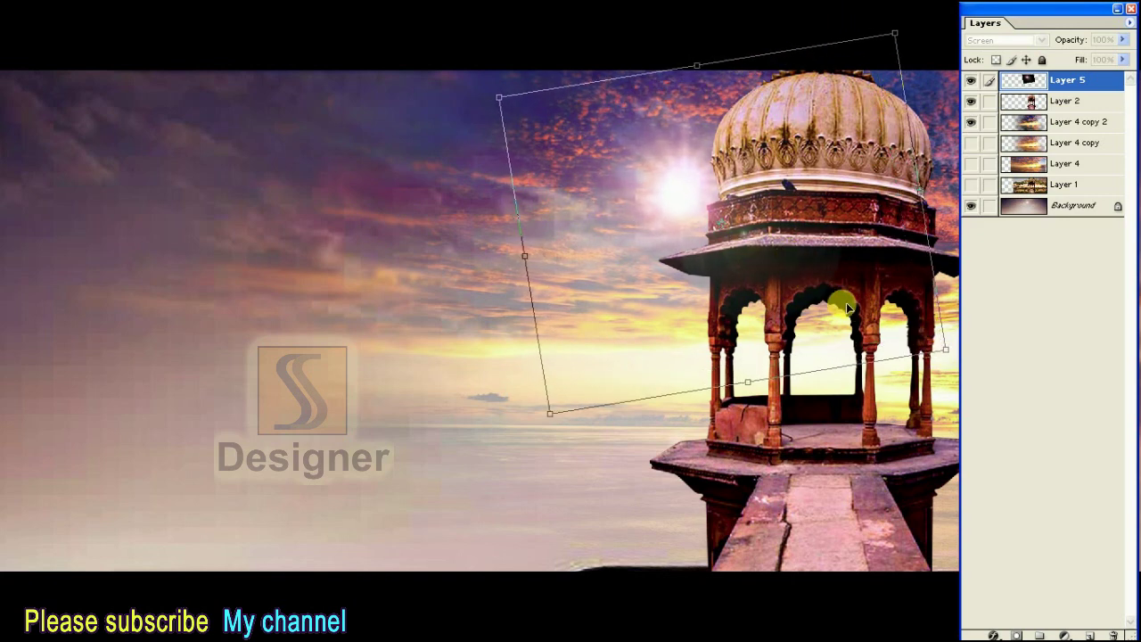
key("Return")
Duplicate the flare, flip the copy horizontally and move it up and right
key("Tab")
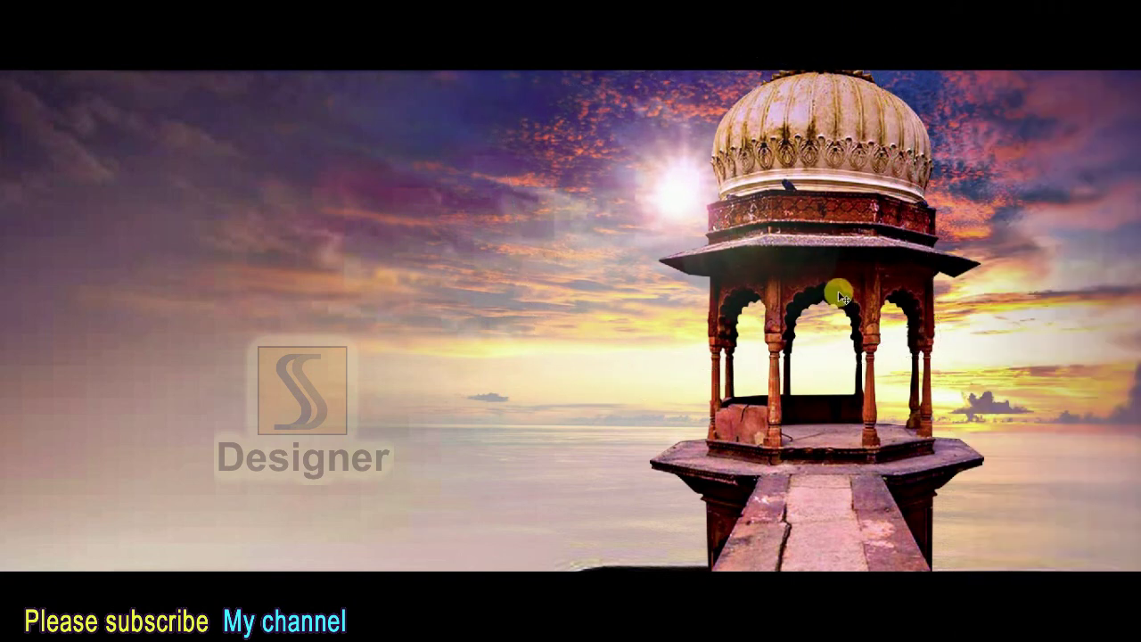
key("f")
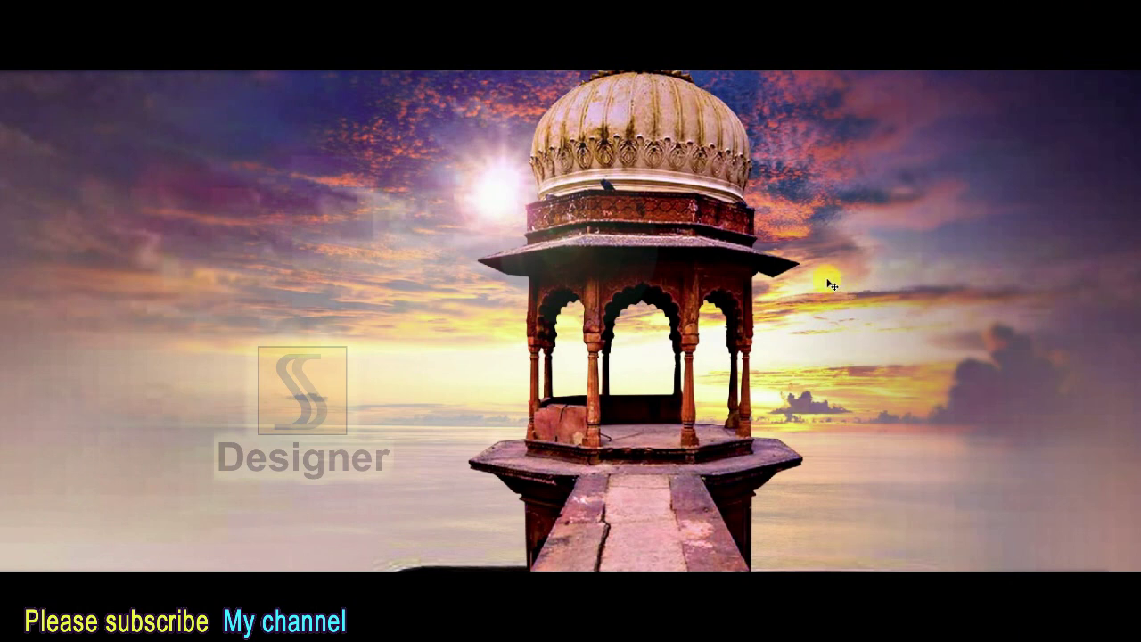
key("ctrl+t")
right_click(619, 212)
left_click(677, 371)
mouse_move(594, 301)
left_mouse_down()
mouse_move(776, 288)
mouse_move(782, 265)
mouse_move(731, 284)
left_mouse_up()
key("Return")
Send the flare copy behind the dome and enlarge it there
key("F7")
key("ctrl+bracketleft")
key("ctrl+bracketleft")
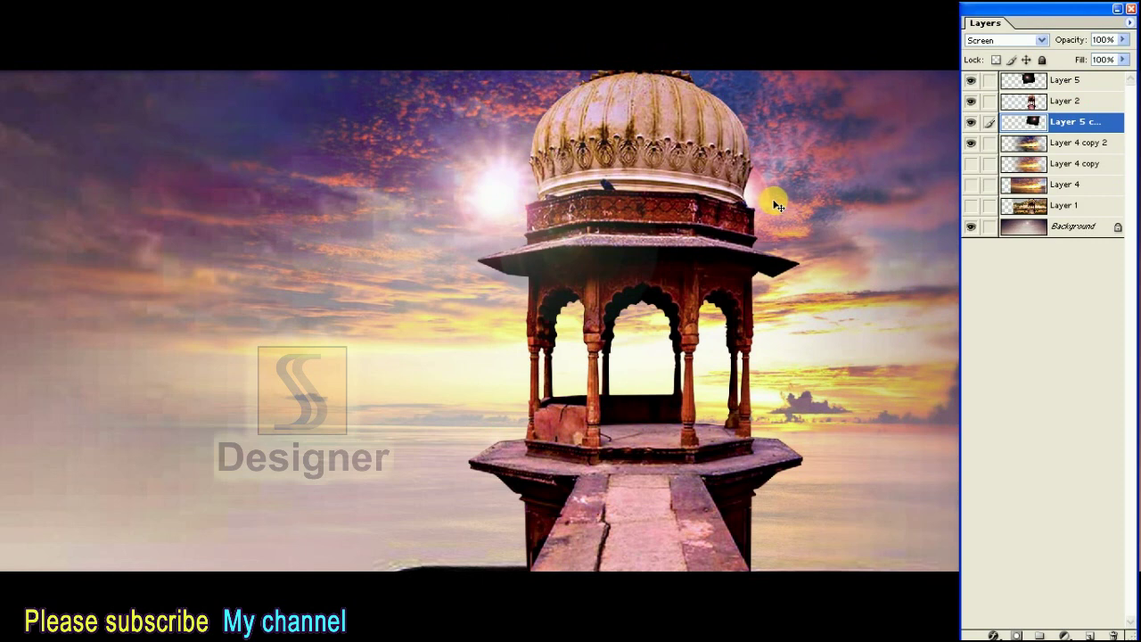
key("ctrl+t")
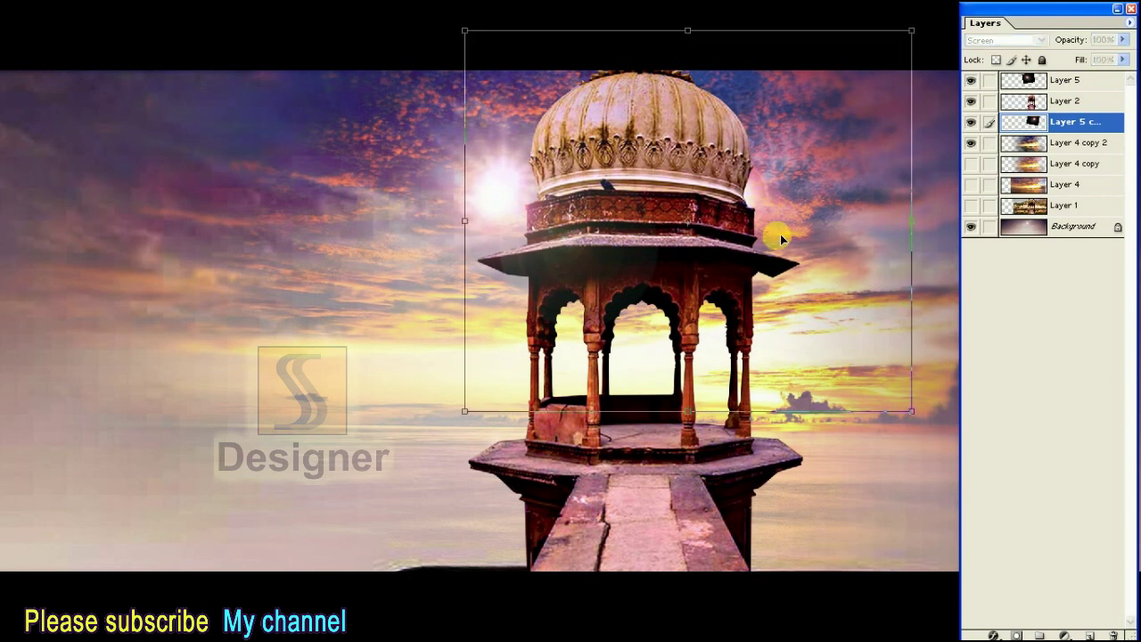
left_click_drag(898, 408, 934, 438)
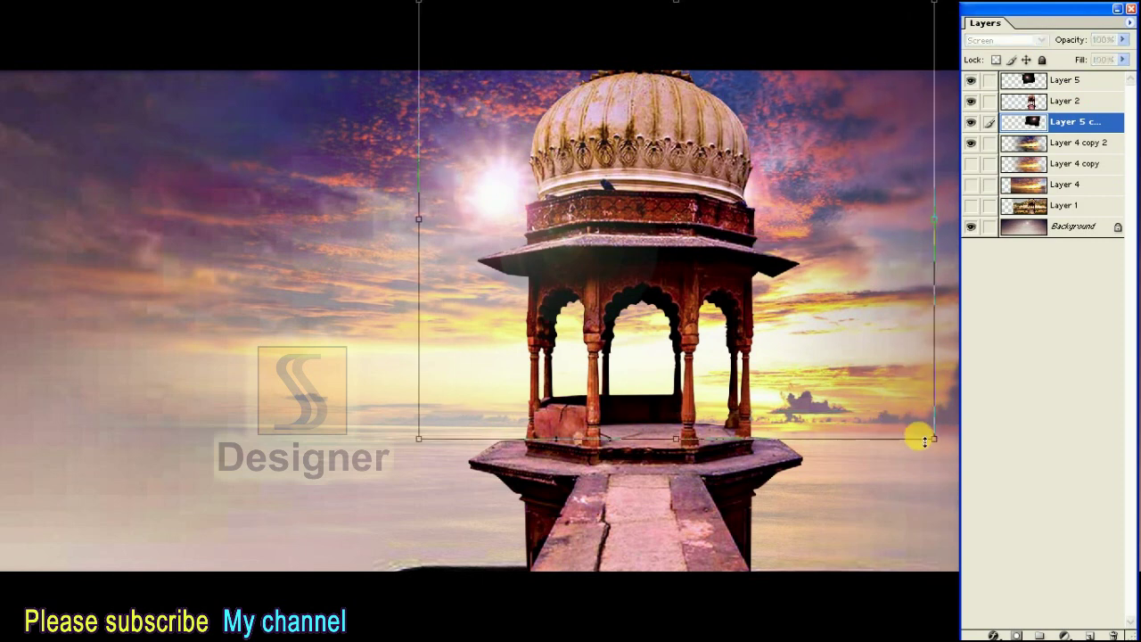
left_click_drag(419, 439, 359, 490)
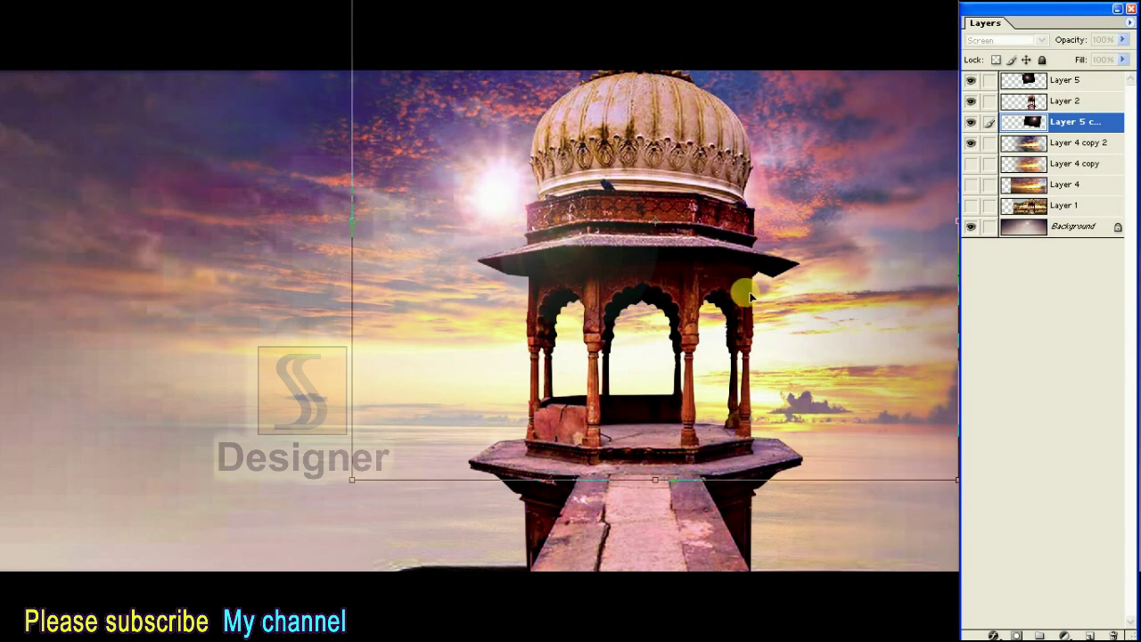
left_click_drag(759, 309, 754, 304)
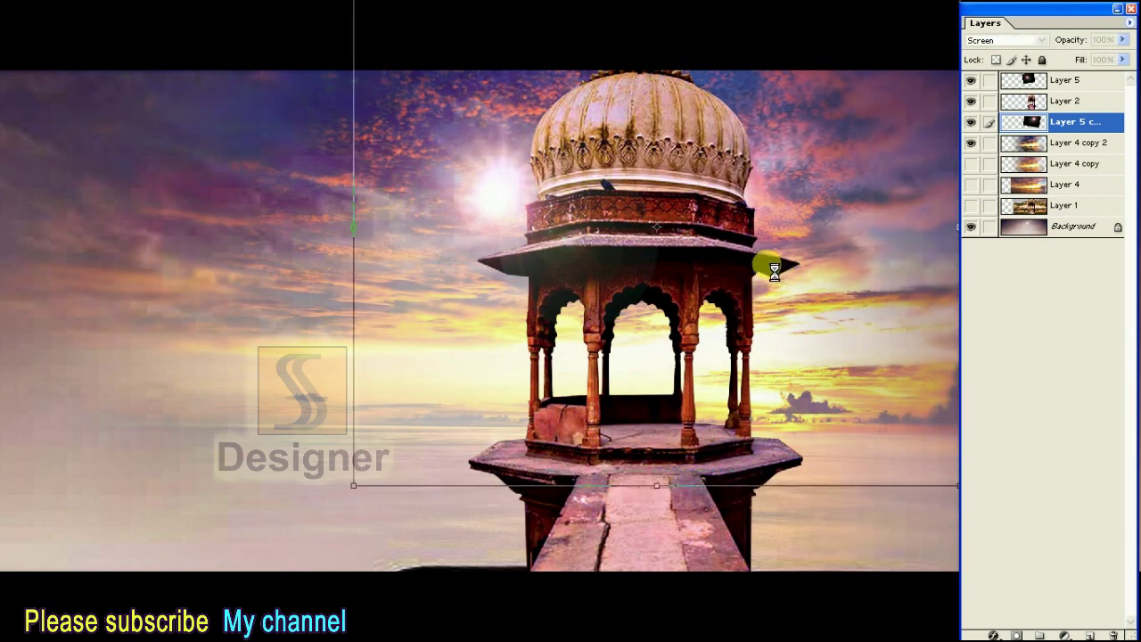
left_click(1013, 86)
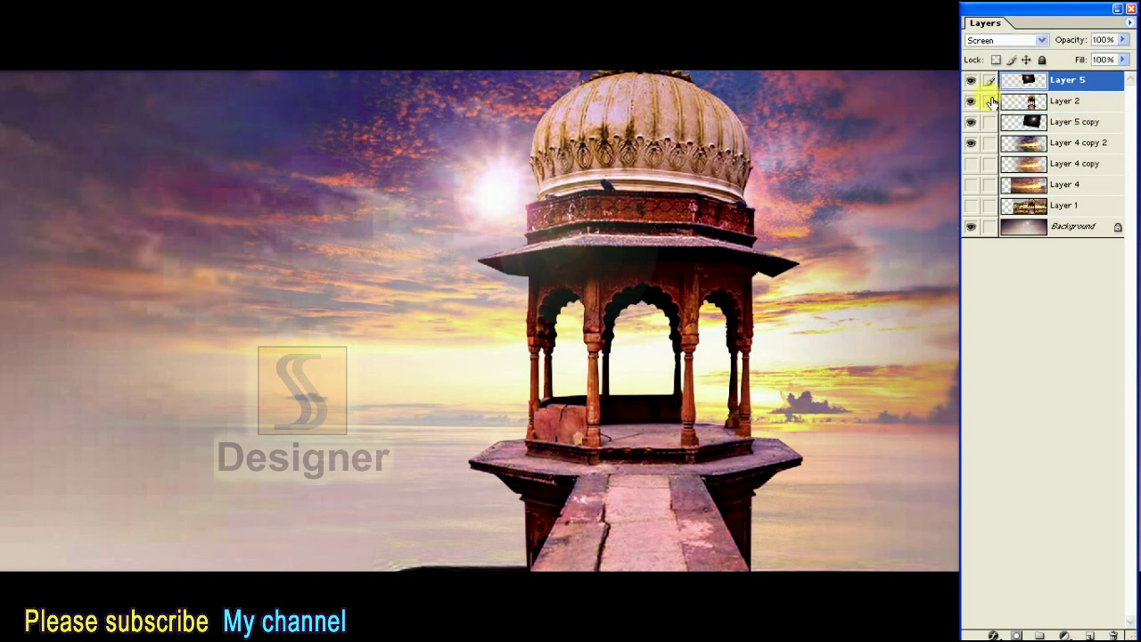
Show Layer 5, link the lower layers to it and duplicate the flare layer
left_click(977, 82)
left_click_drag(995, 101, 1008, 319)
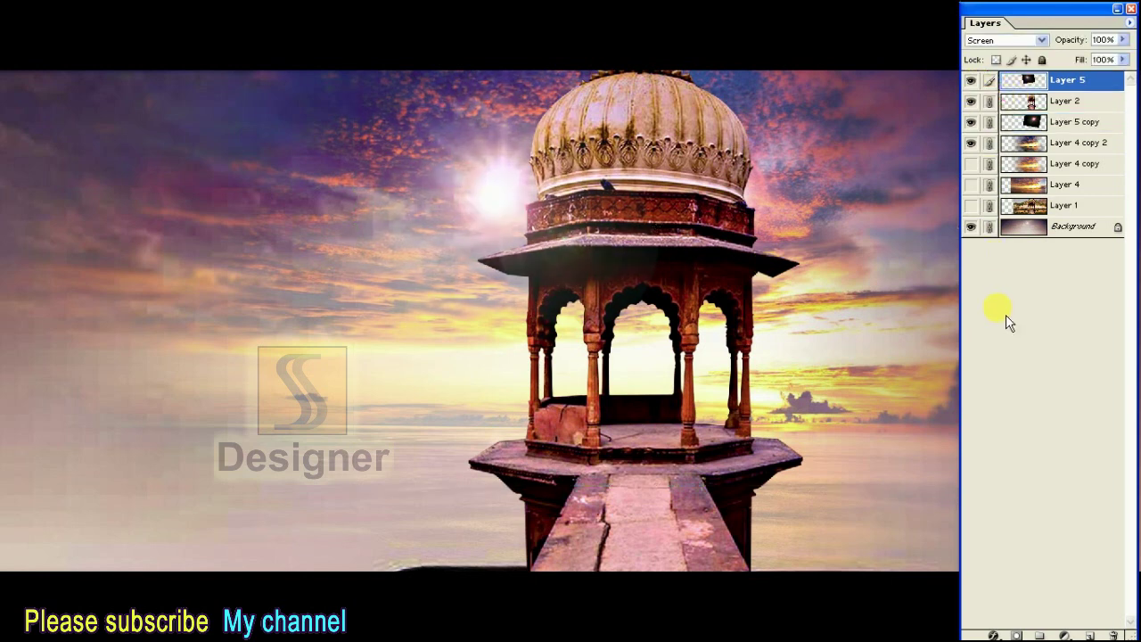
left_click(1130, 23)
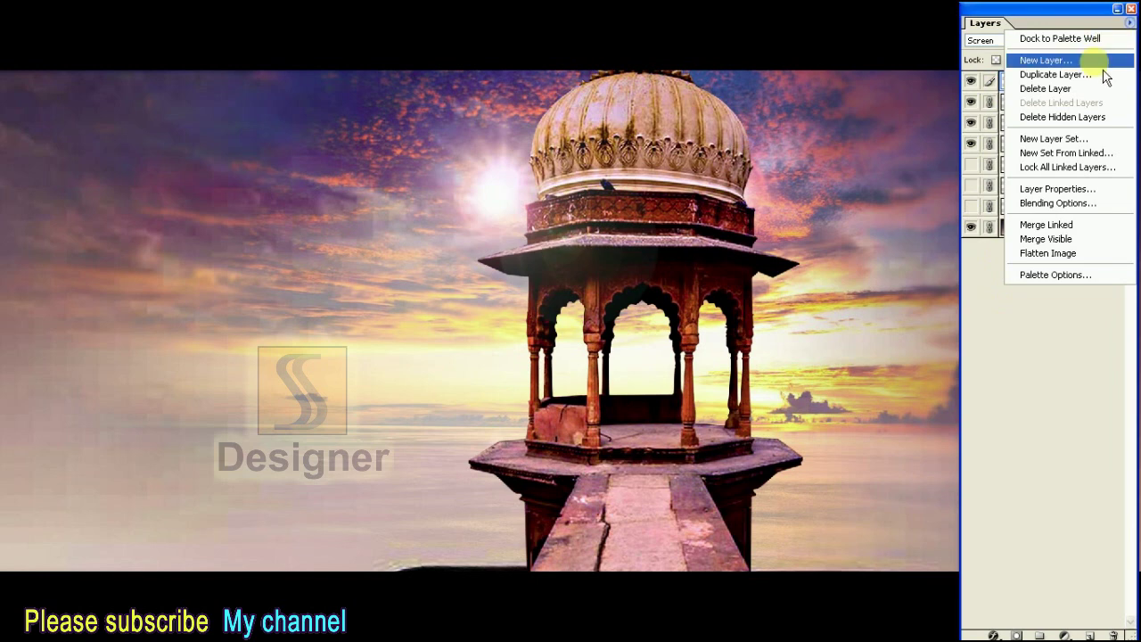
left_click(1110, 74)
left_click(726, 271)
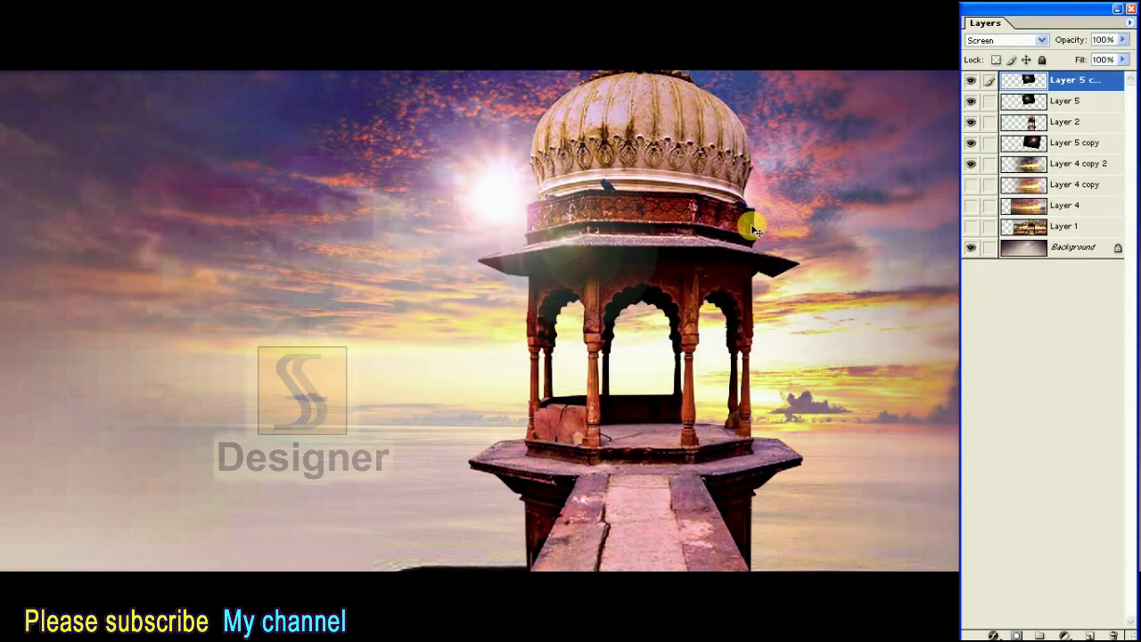
Lower the new flare copy's opacity to about 70% and fit the image on screen
left_click(1127, 57)
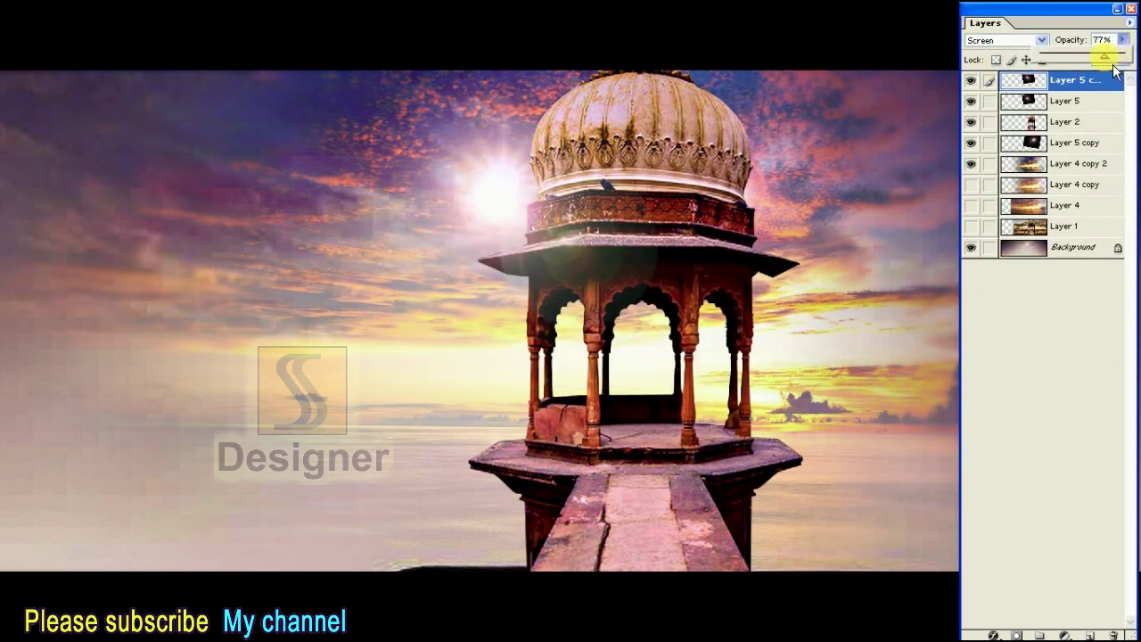
left_click_drag(1114, 67, 1108, 68)
key("Tab")
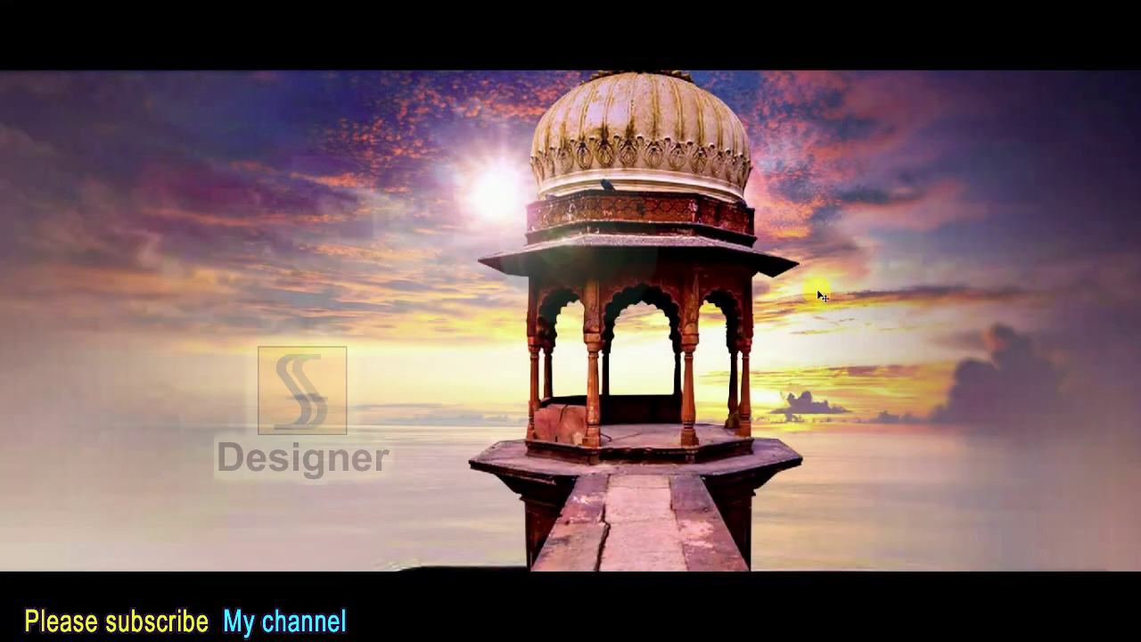
key("ctrl+0")
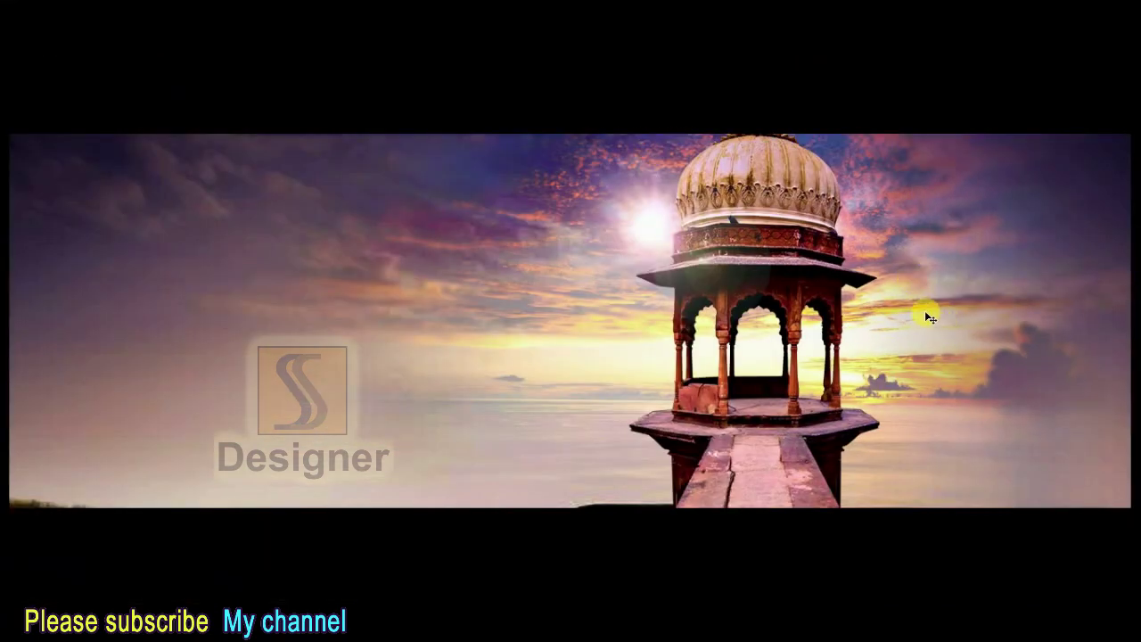
key("ctrl+plus")
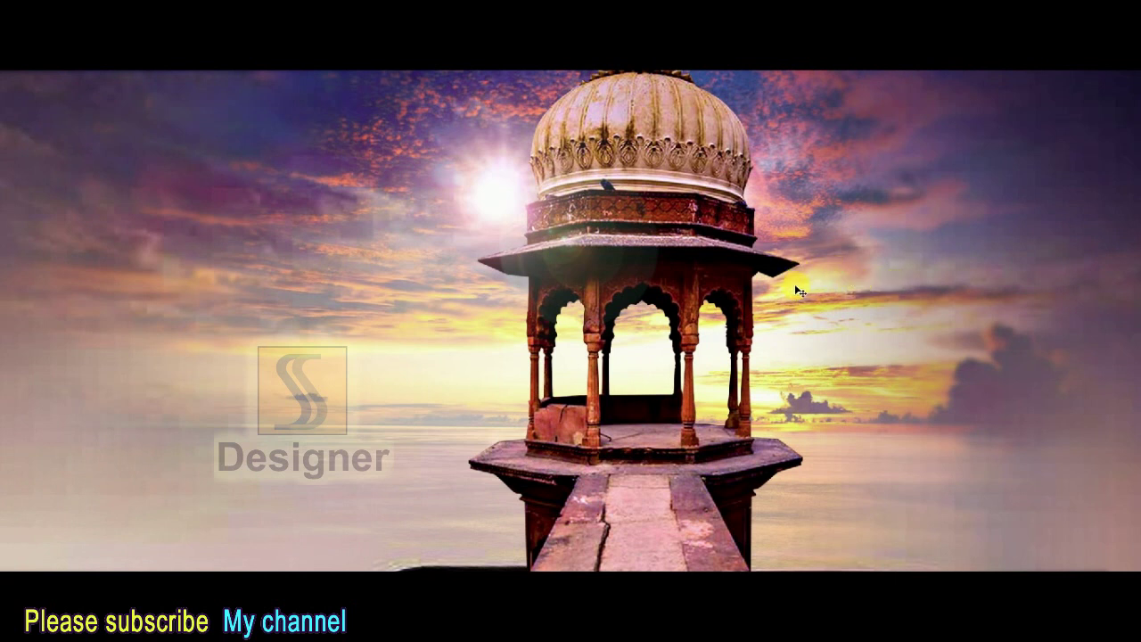
Drag the lens-flare image into the tower sunset and blend it with Screen
key("f")
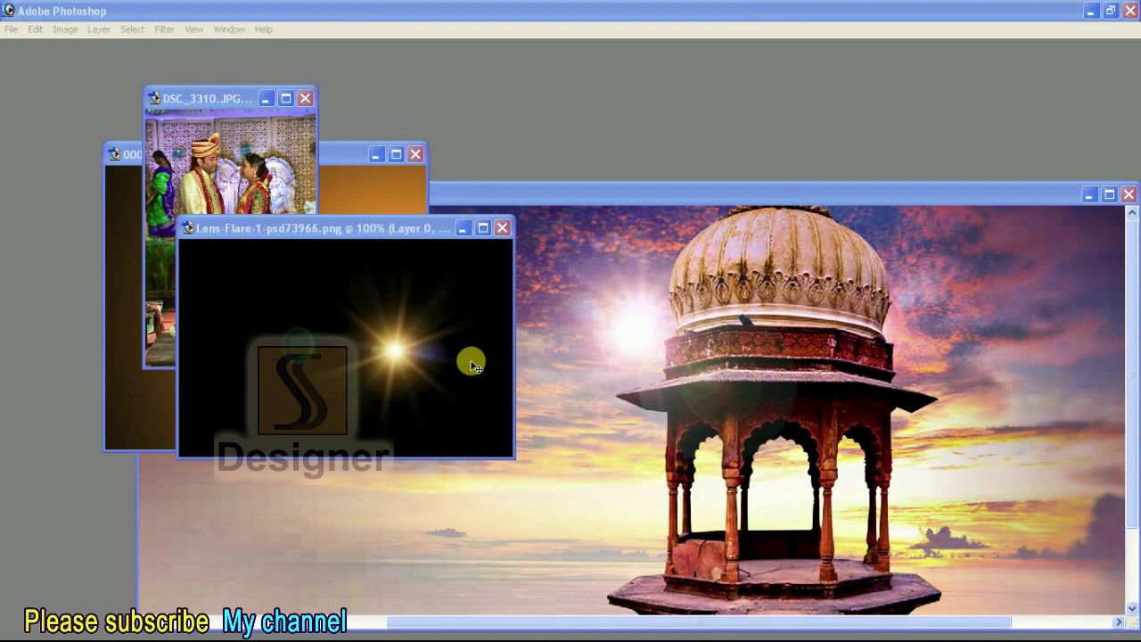
key("super")
left_click(455, 335)
left_click_drag(420, 352, 660, 348)
key("f")
key("f")
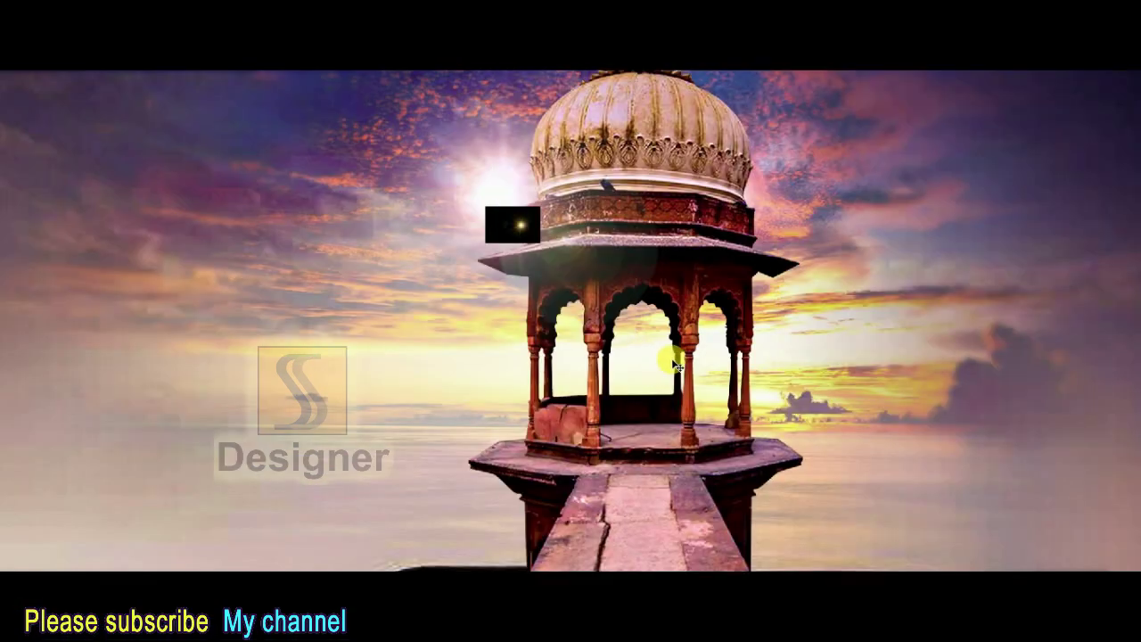
key("F7")
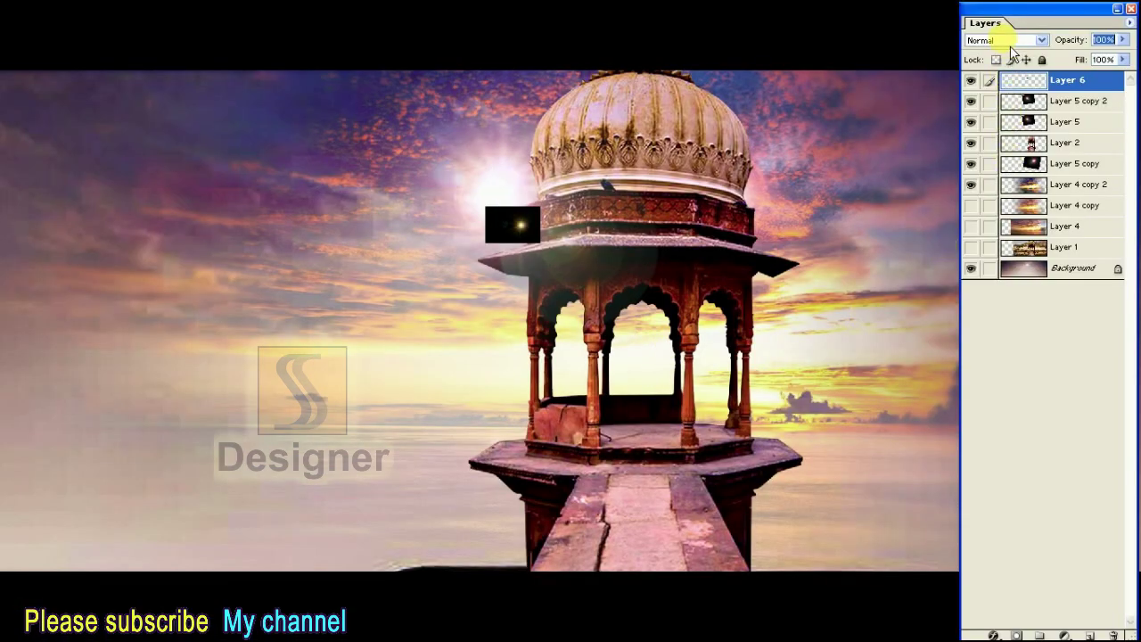
left_click(981, 40)
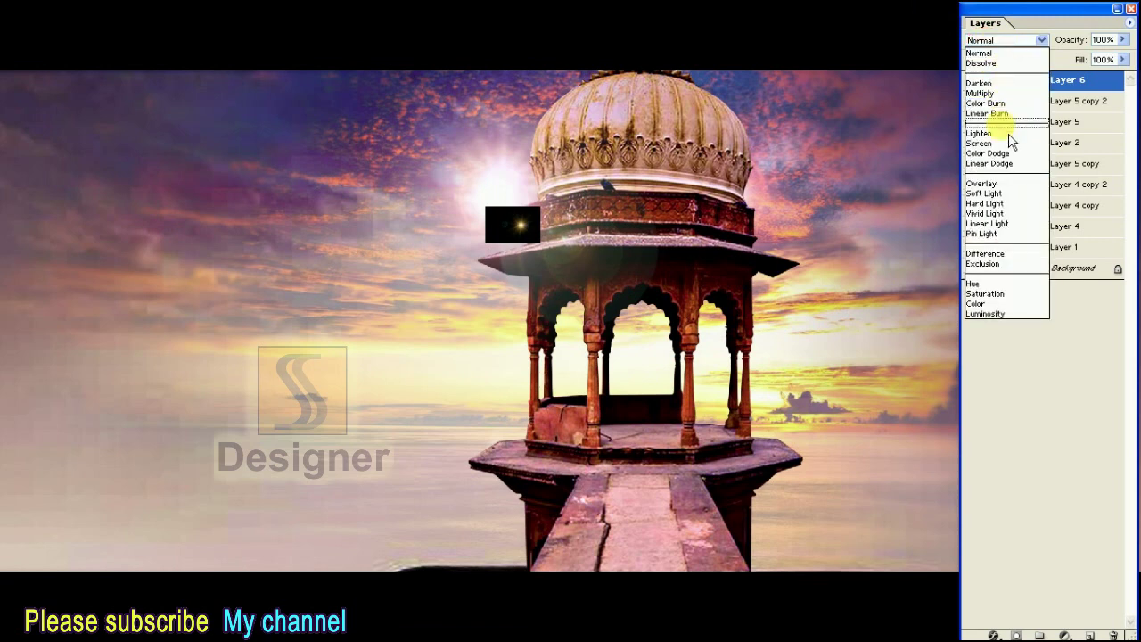
left_click(997, 144)
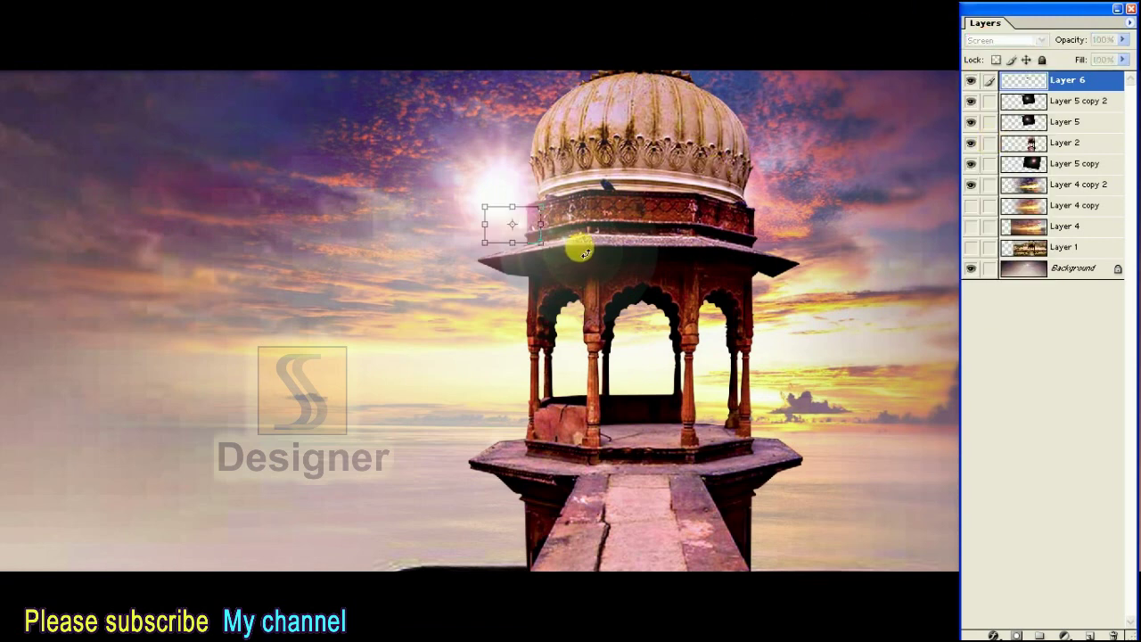
Flip the flare and enlarge it across the upper sky
left_click_drag(541, 243, 683, 336)
mouse_move(557, 263)
left_mouse_down()
mouse_move(502, 217)
mouse_move(618, 229)
left_mouse_up()
right_click(539, 186)
left_click(628, 365)
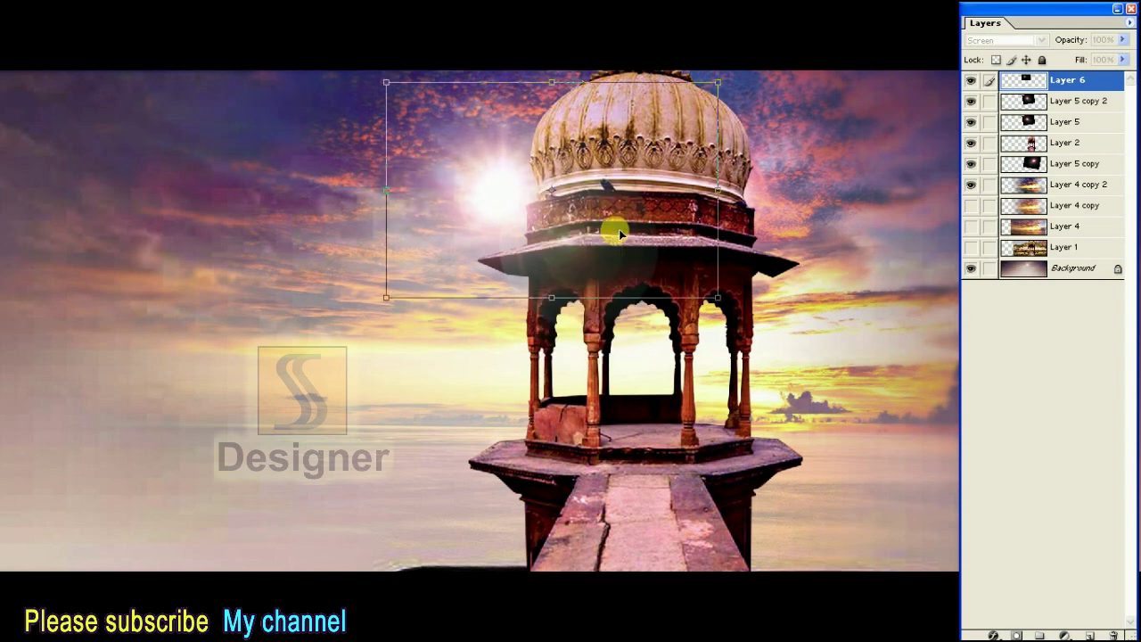
left_click_drag(717, 297, 819, 368)
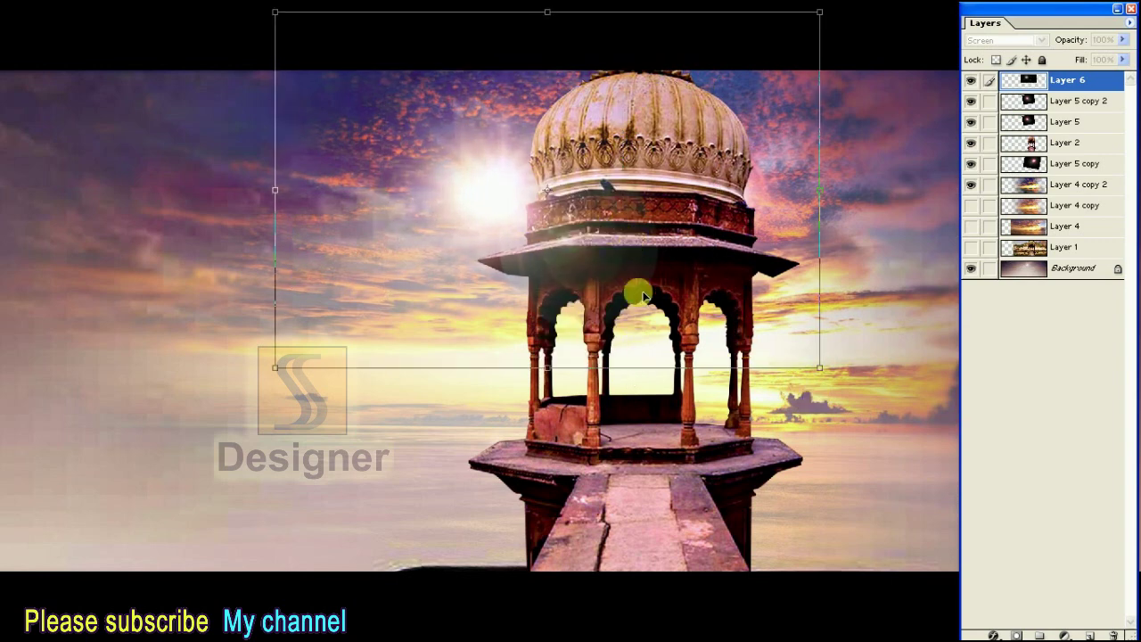
left_click_drag(642, 294, 675, 296)
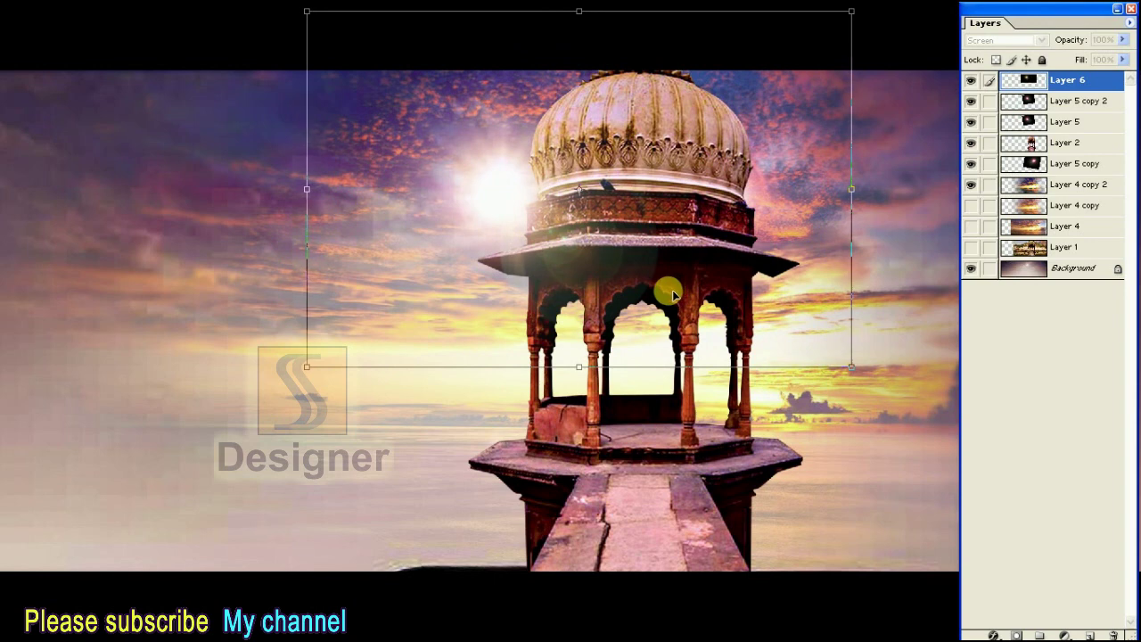
left_click_drag(853, 377, 890, 393)
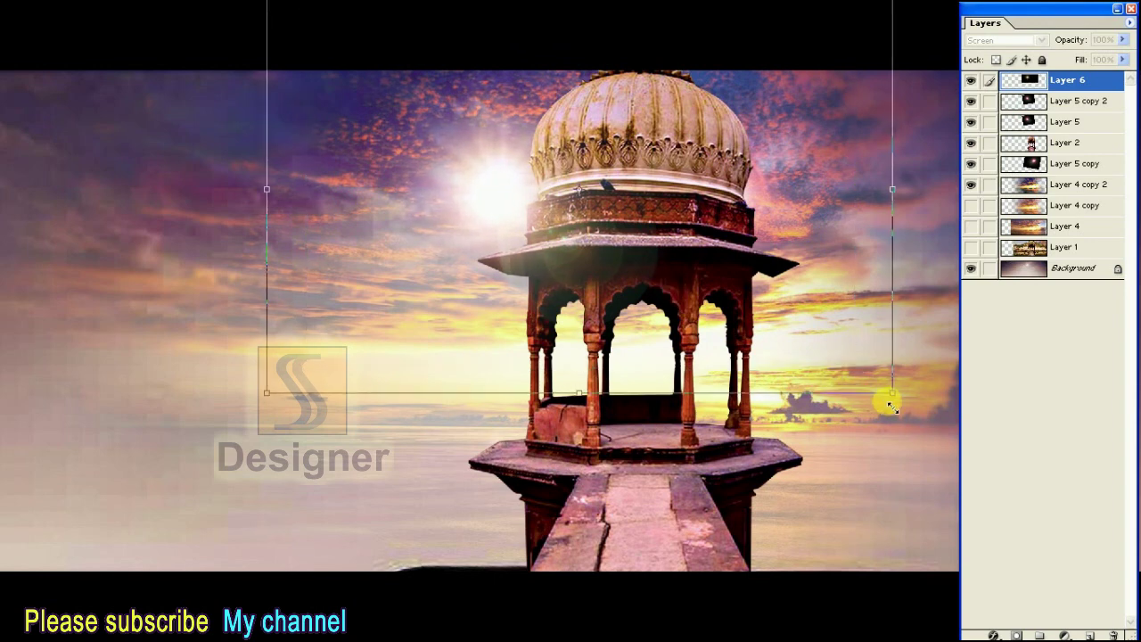
key("Return")
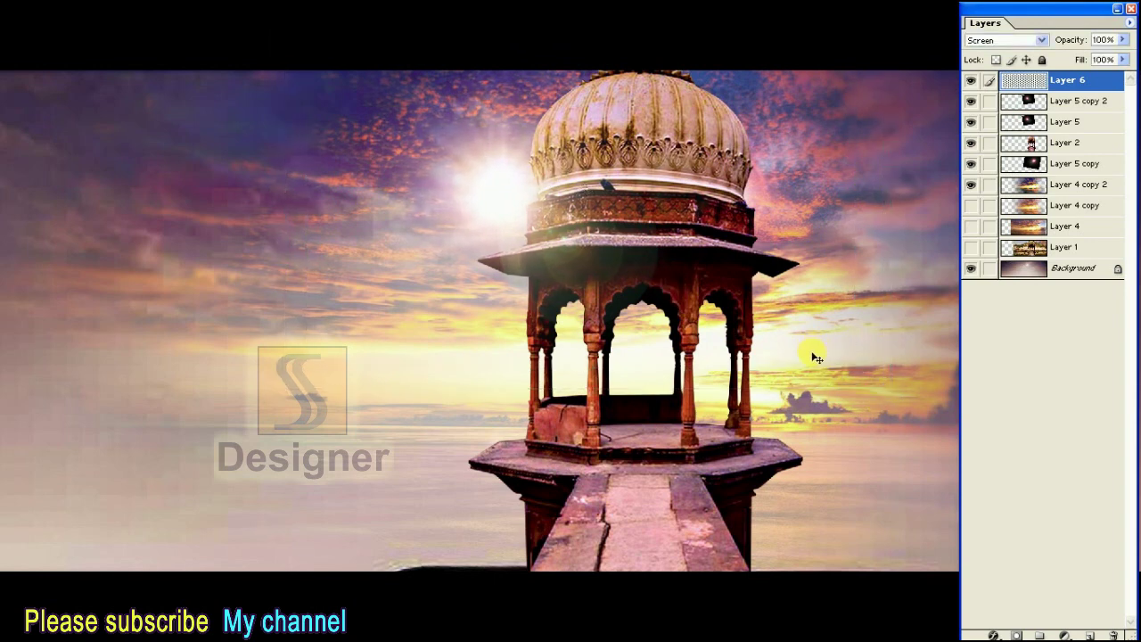
key("ctrl+minus")
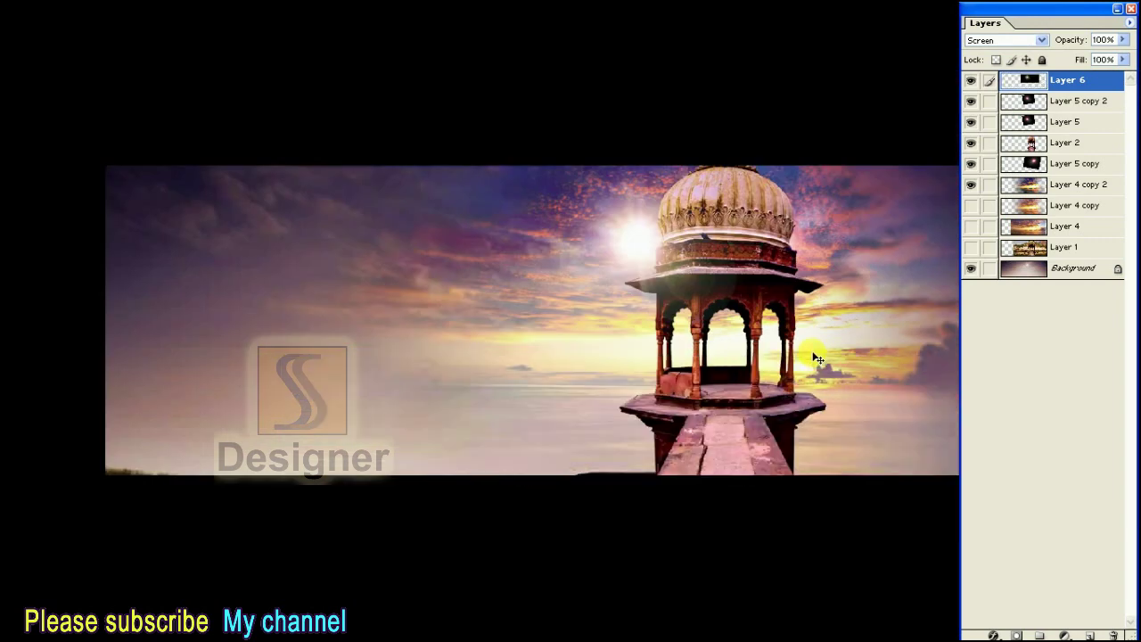
Compare the flare's visibility, then bring up the DSC_3310 wedding photo zoomed on the shoes
left_click(971, 81)
left_click(971, 81)
left_click(1122, 40)
key("Tab")
key("ctrl+Tab")
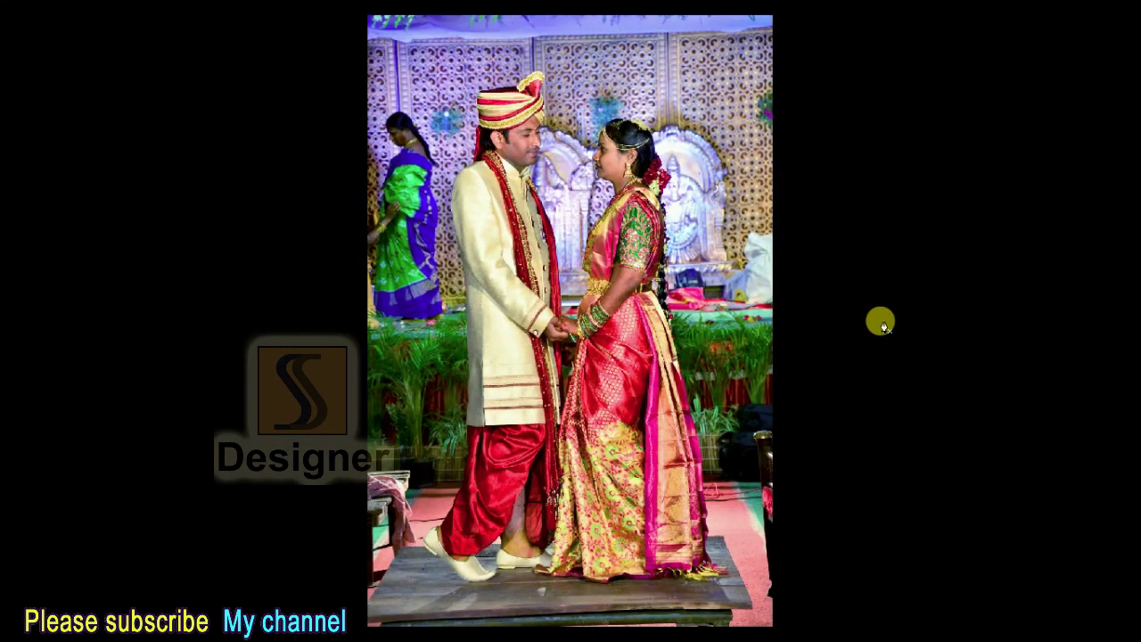
key("super")
key("Escape")
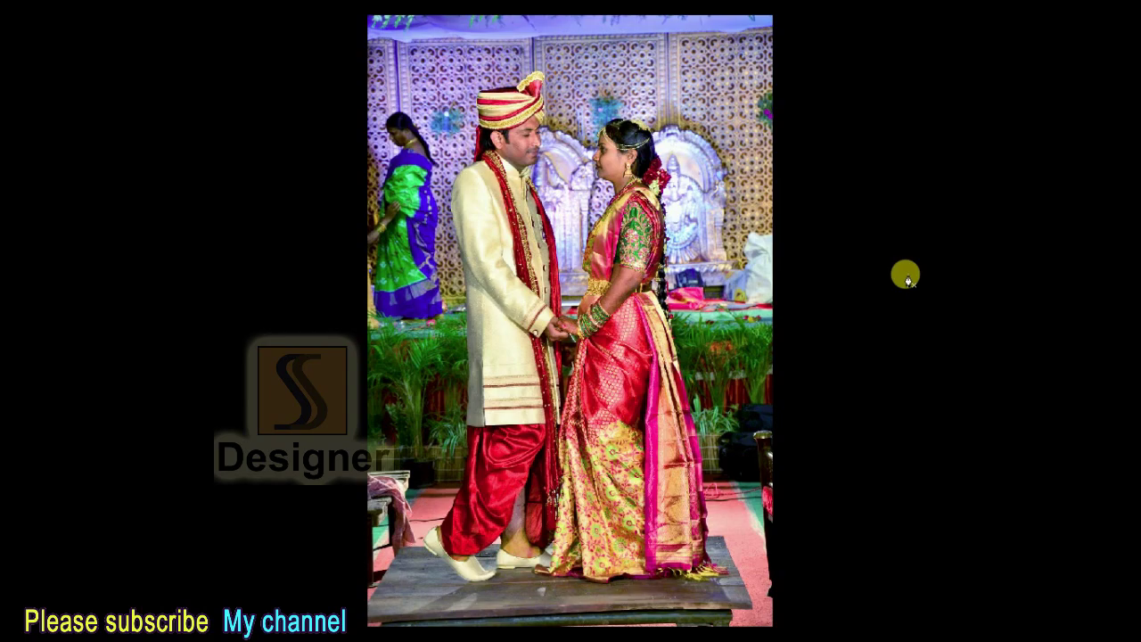
key("ctrl+Tab")
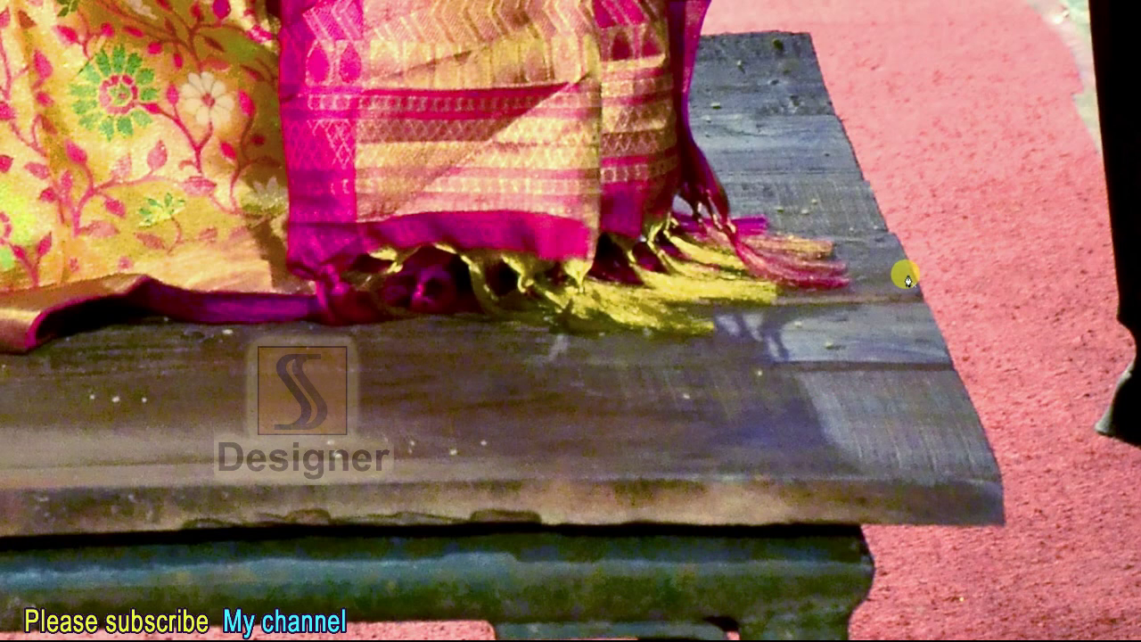
key("ctrl+Tab")
key("Tab")
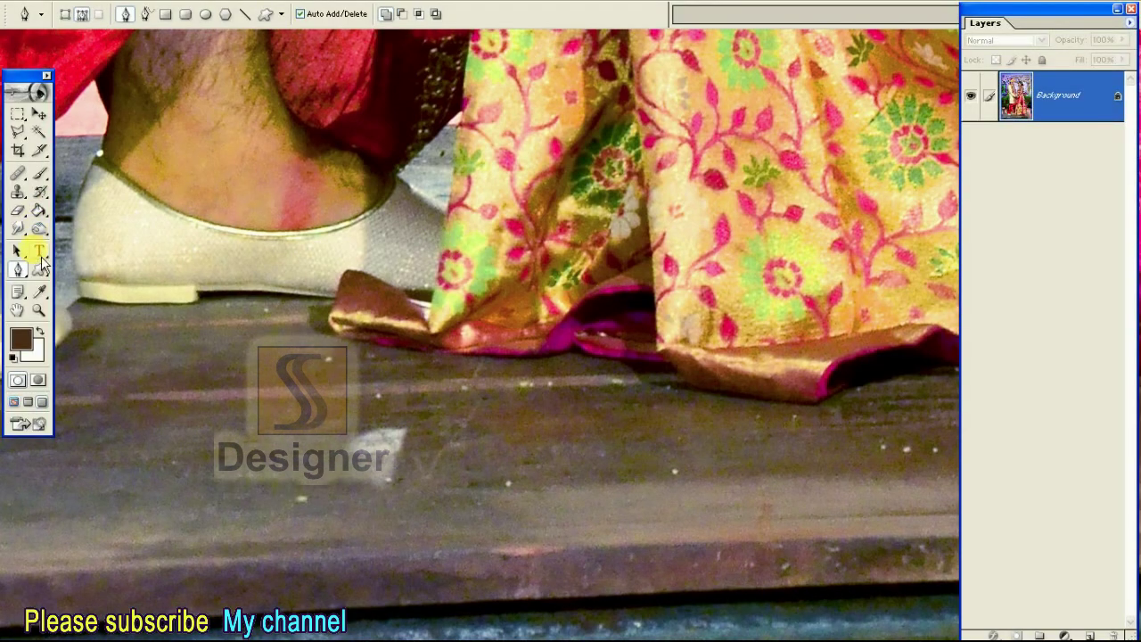
Select the Pen tool and frame both shoes in view
right_click(18, 269)
key("Escape")
key("Tab")
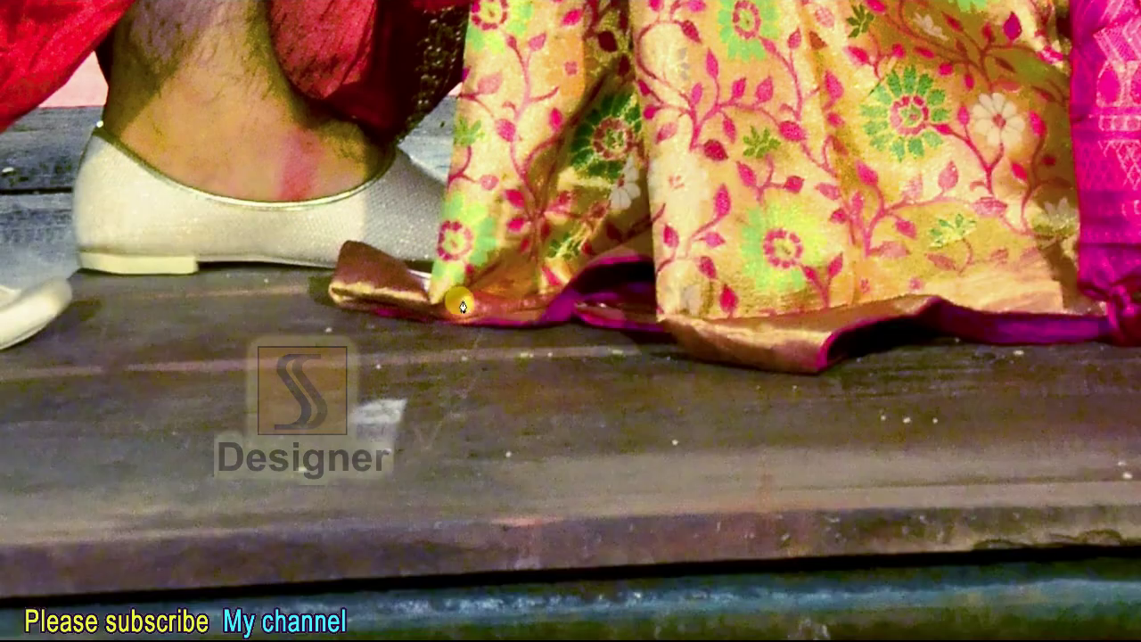
key("ctrl+Tab")
scroll(693, 254, "down", 2)
scroll(580, 326, "up", 3)
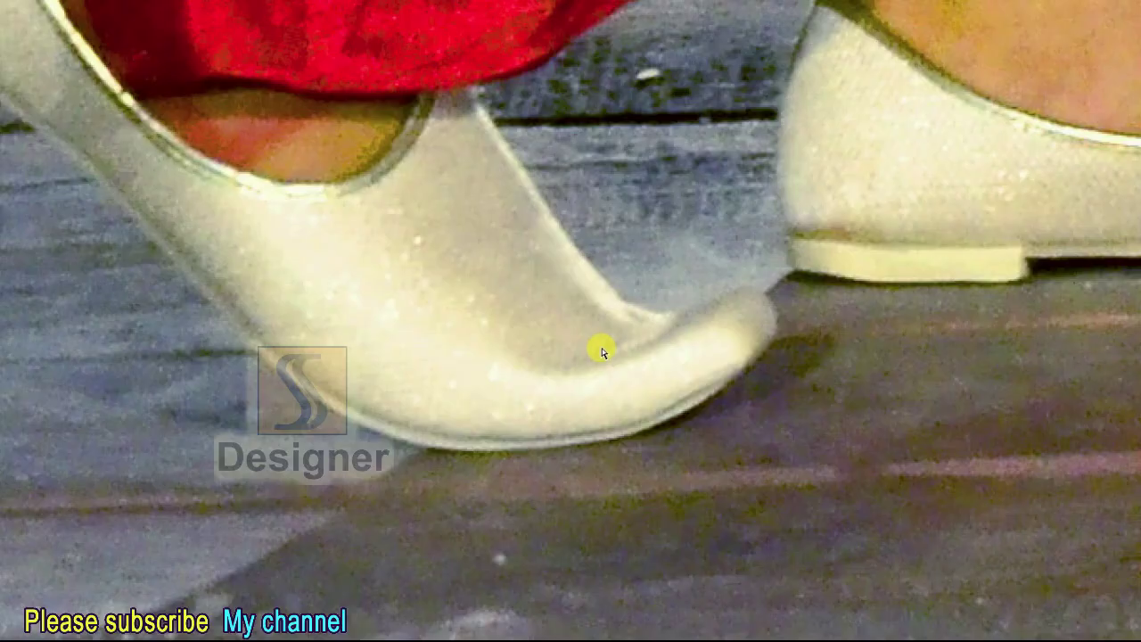
scroll(724, 360, "up", 3)
Trace a path along the shoe edge, around the toe and lower edge
left_click(677, 285)
left_click_drag(762, 305, 795, 300)
left_click_drag(908, 257, 934, 253)
left_click_drag(977, 294, 963, 369)
left_click_drag(921, 409, 820, 484)
left_click_drag(683, 548, 847, 384)
left_click(644, 405)
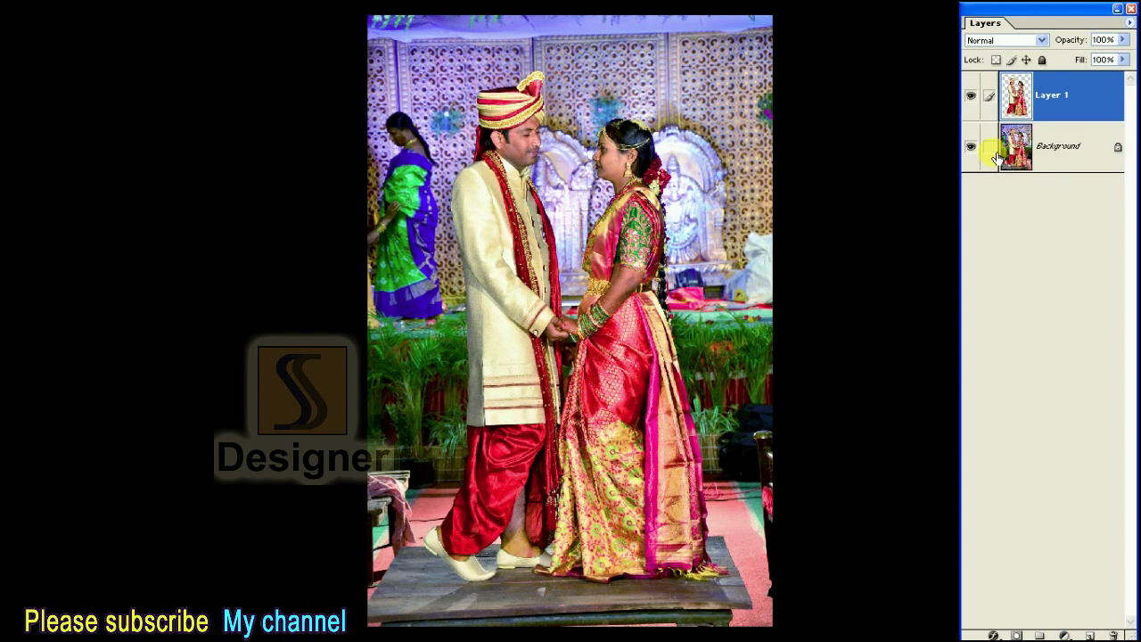
Toggle the Background layer and leave it hidden to show the cut-out couple
left_click(972, 148)
left_click(971, 148)
left_click(974, 149)
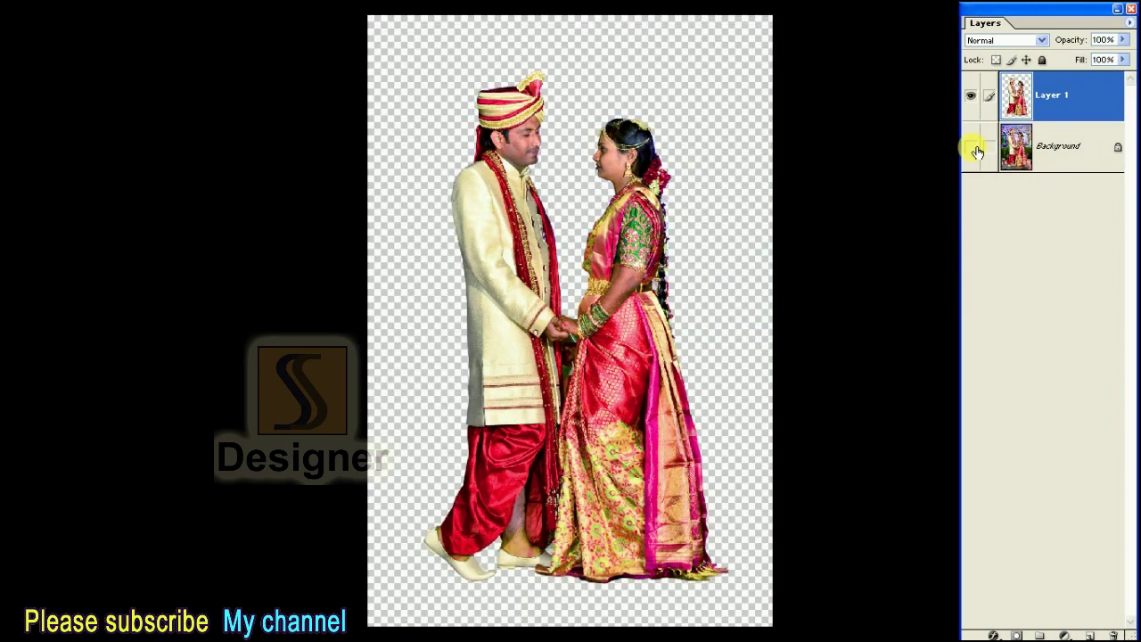
left_click(972, 148)
left_click(971, 148)
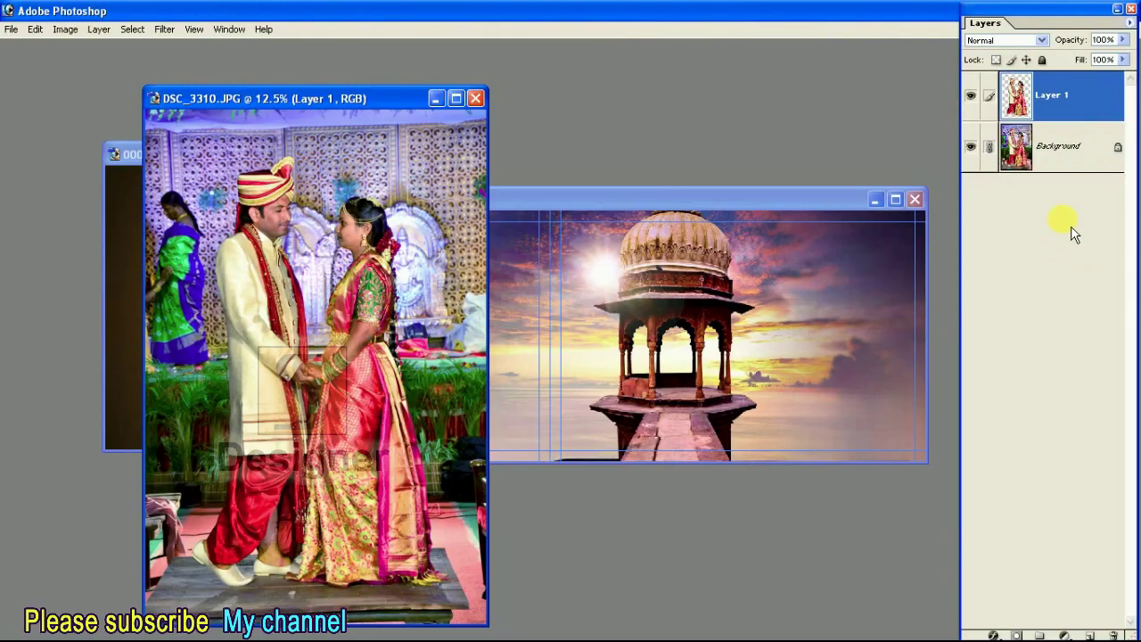
Drag the full couple photo into DM 02.psd and fit the spread on screen
left_click(972, 147)
left_click(973, 148)
left_click(1061, 147)
left_click_drag(423, 303, 737, 329)
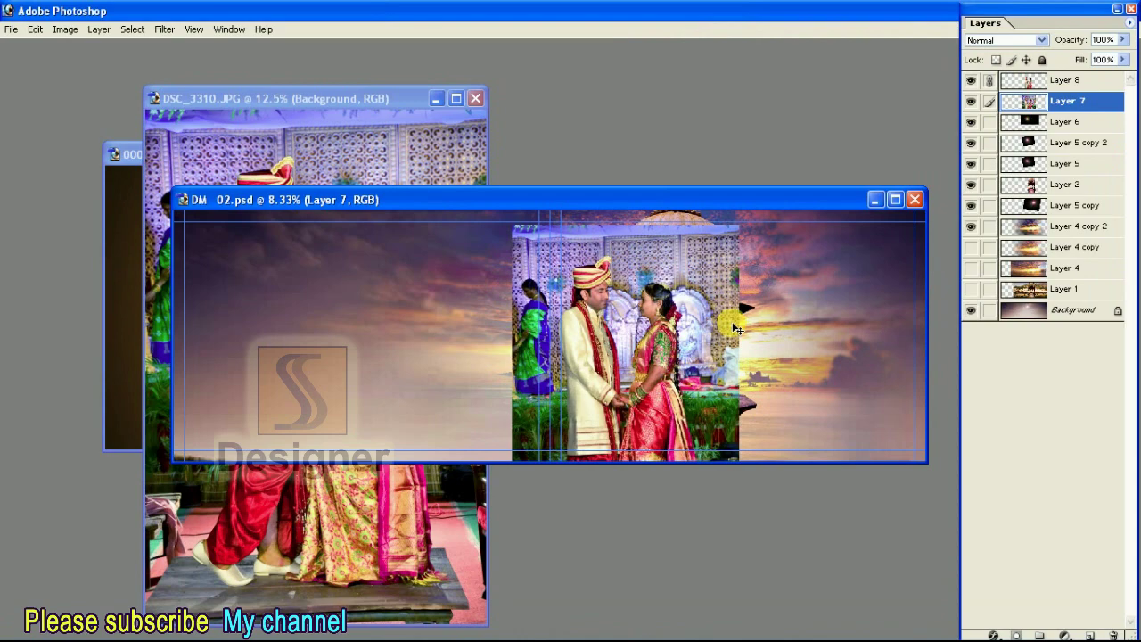
key("f")
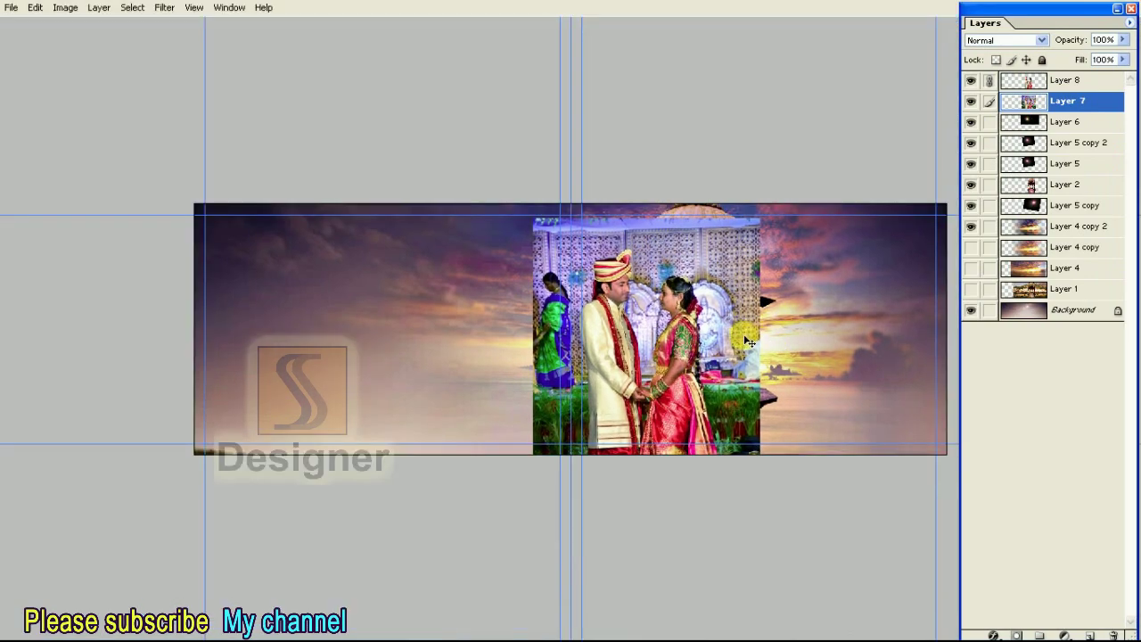
key("Tab")
key("ctrl+0")
left_click_drag(792, 295, 850, 293)
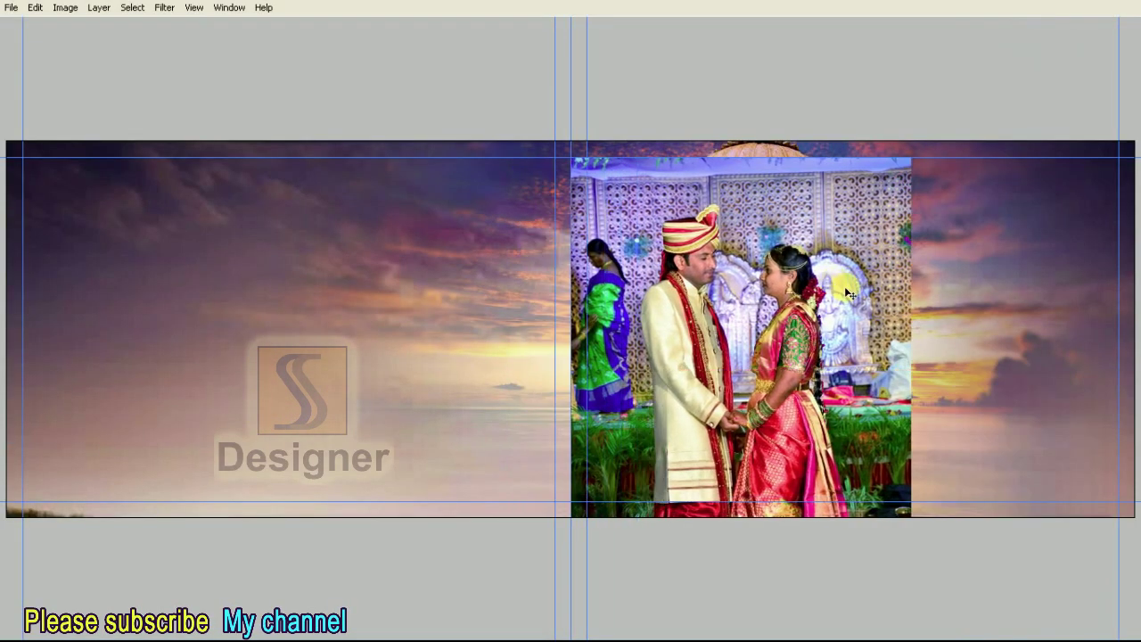
Abandon resizing the full couple photo and hide that layer
key("ctrl+t")
left_click_drag(910, 158, 841, 255)
left_click_drag(790, 317, 822, 263)
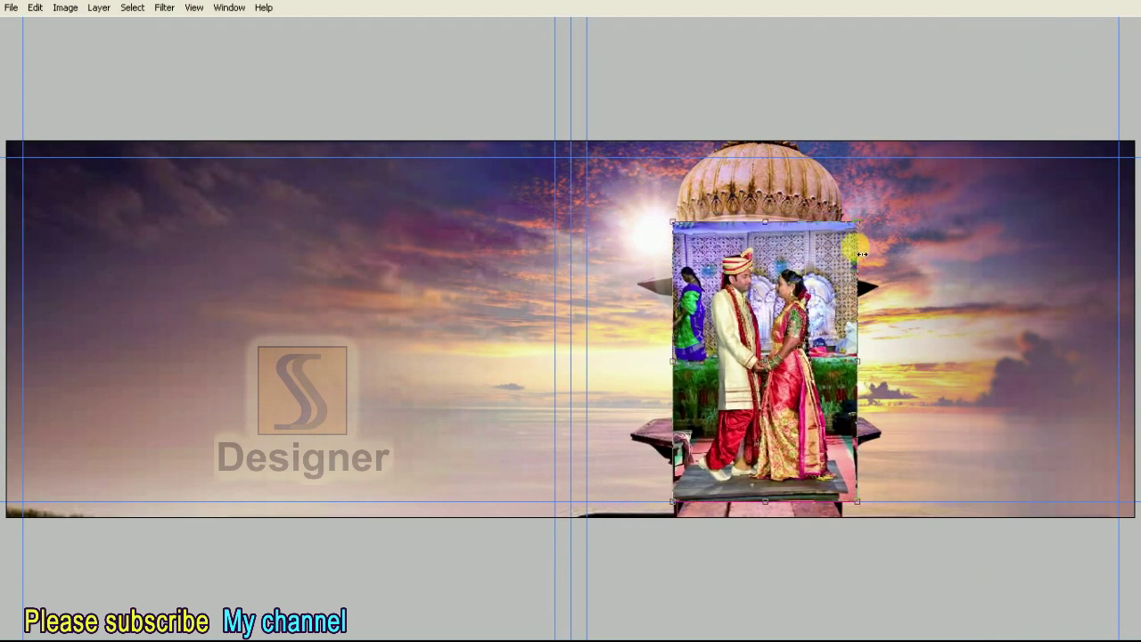
key("Escape")
key("F7")
left_click(971, 101)
key("F7")
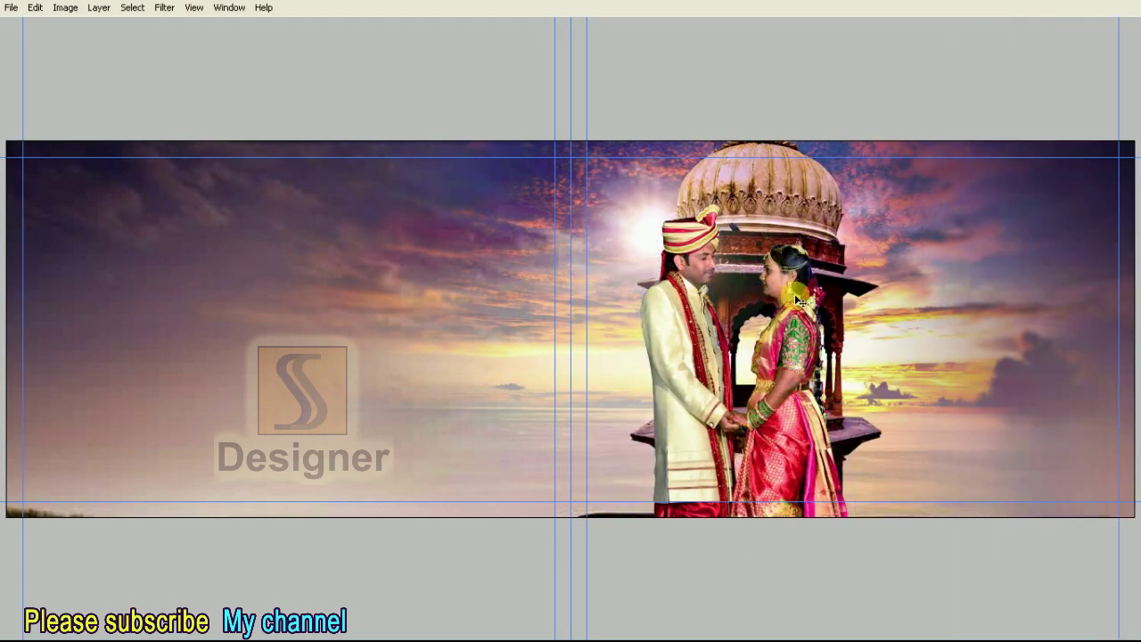
Shrink the cut-out couple and nudge it down-left onto the gazebo
key("ctrl+t")
left_click_drag(882, 209, 903, 175)
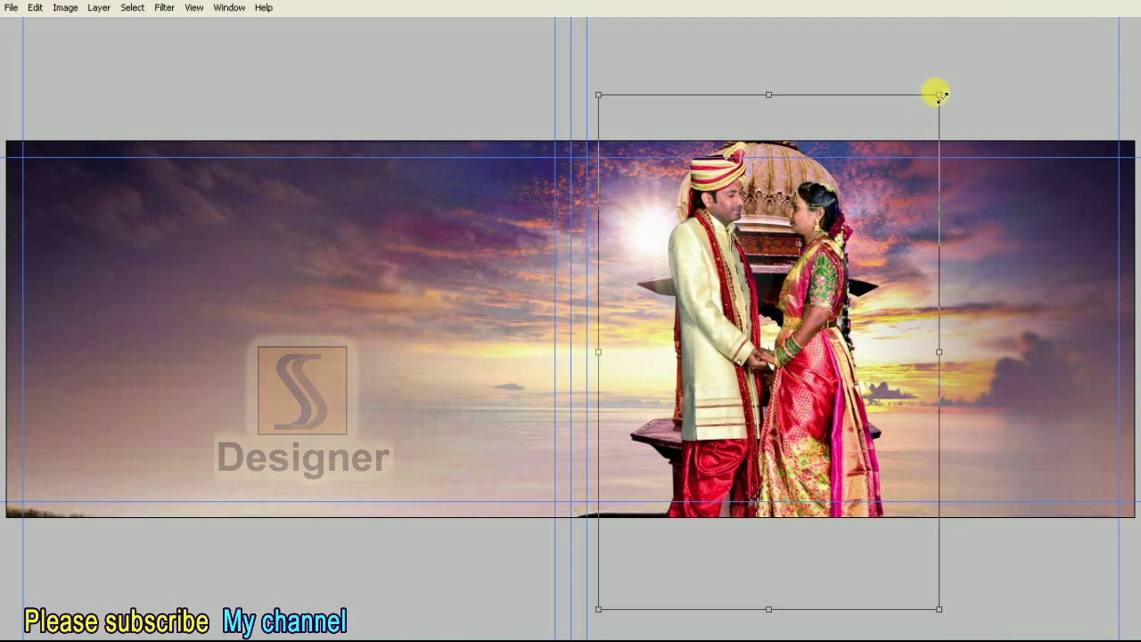
left_click_drag(939, 94, 866, 202)
left_click_drag(835, 302, 822, 318)
key("Down")
key("Down")
key("Down")
key("Down")
key("Down")
key("Down")
key("Left")
key("Down")
key("Down")
key("Down")
key("Left")
key("Down")
key("Down")
key("Down")
key("Left")
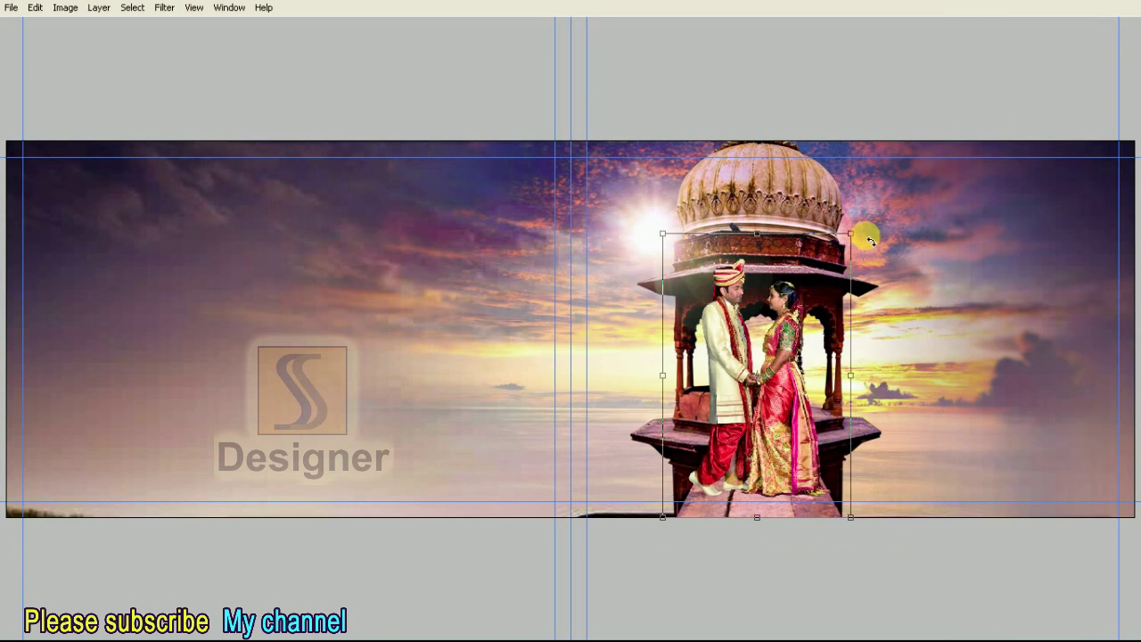
left_click_drag(851, 235, 848, 245)
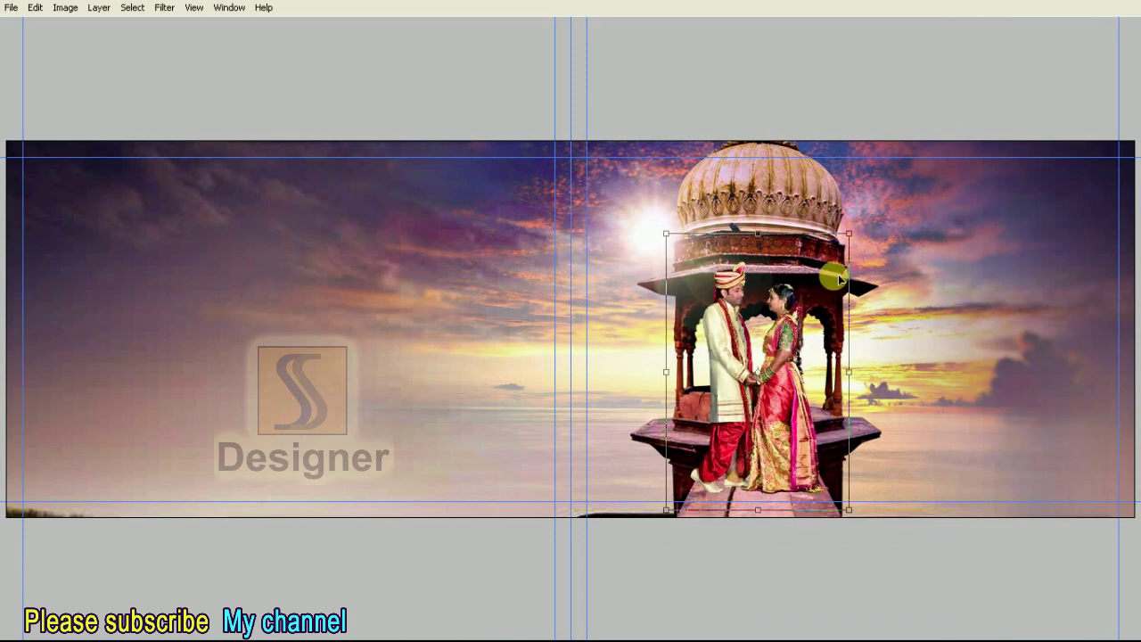
key("Up")
key("Up")
key("Up")
key("Down")
key("Down")
key("Down")
key("Down")
key("Down")
key("Down")
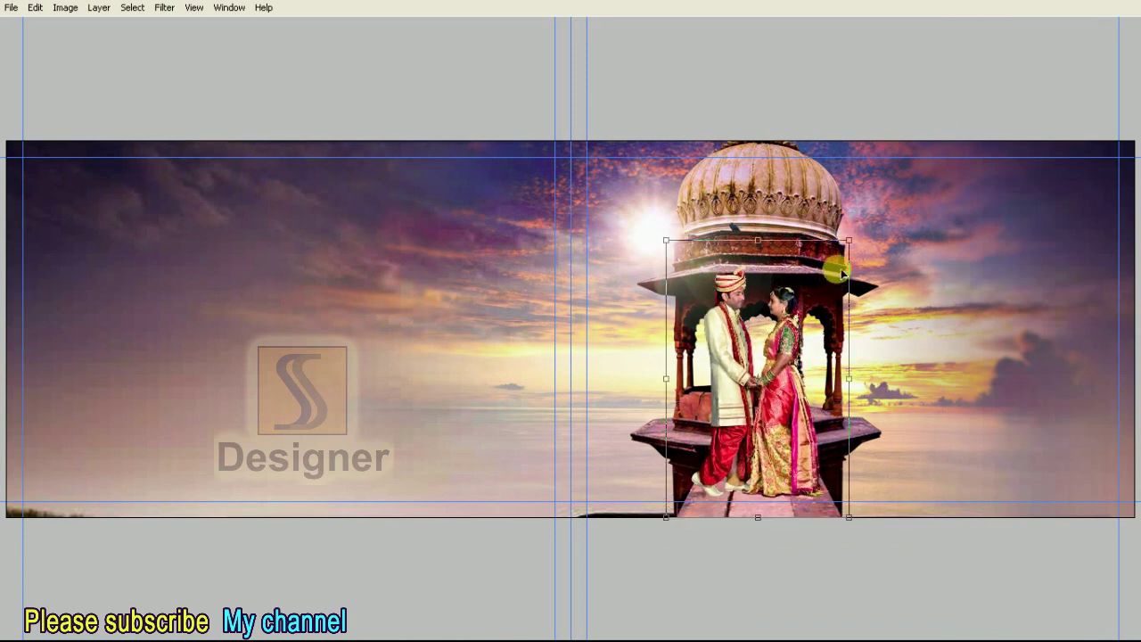
Zoom in, fine-tune the couple's size and position under the dome, then start widening the deck
key("ctrl+plus")
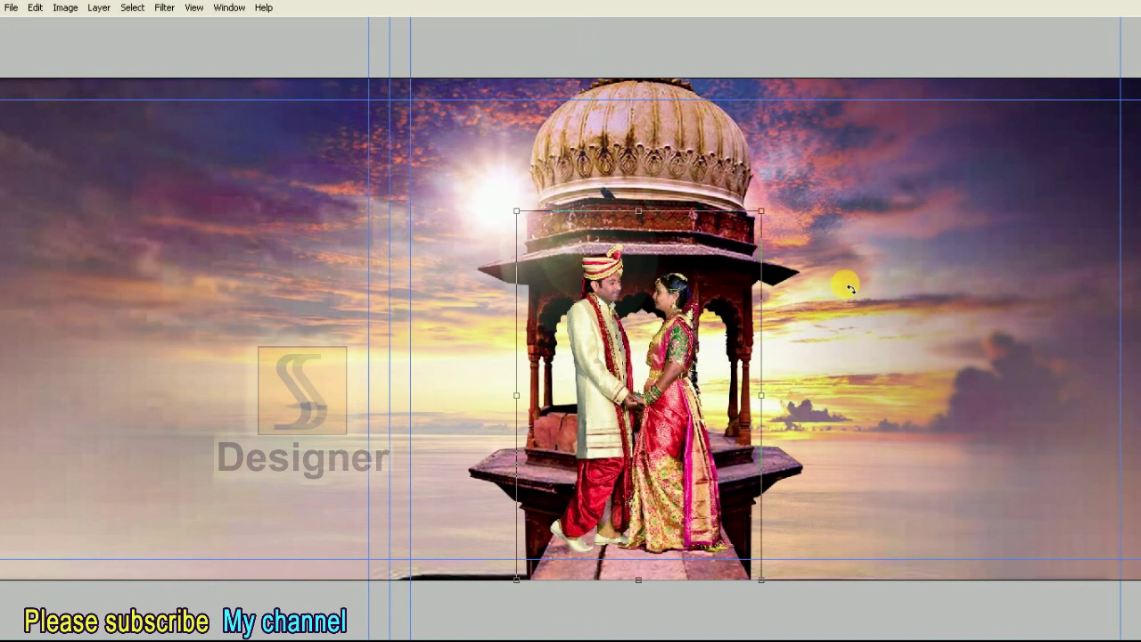
key("Left")
key("Left")
key("Up")
key("Up")
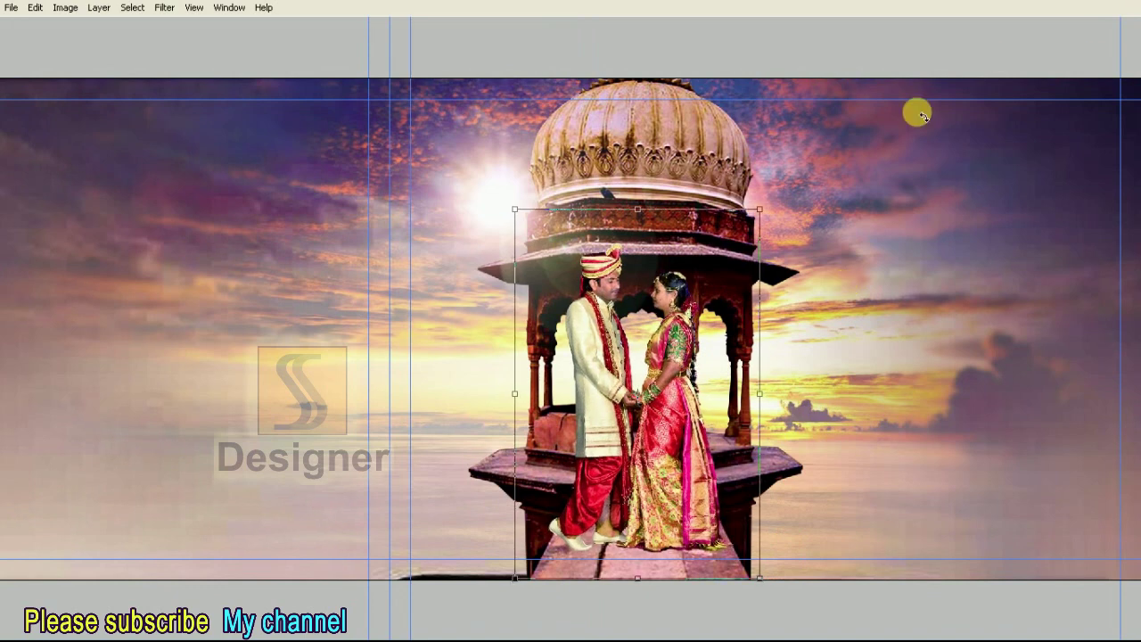
left_click_drag(514, 214, 504, 208)
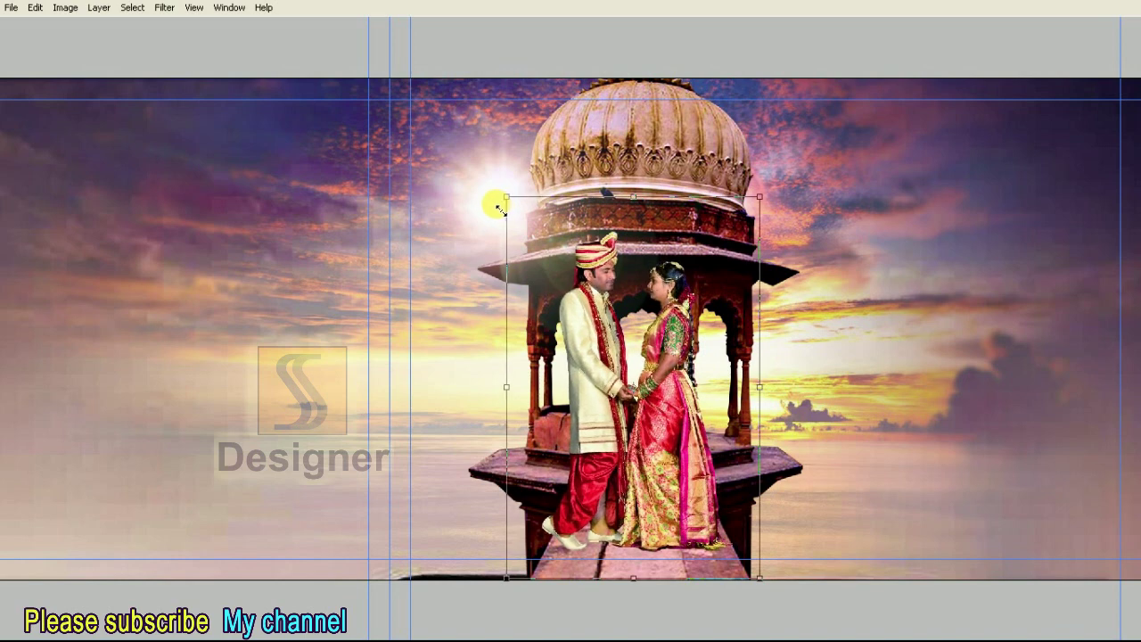
left_click_drag(504, 208, 479, 194)
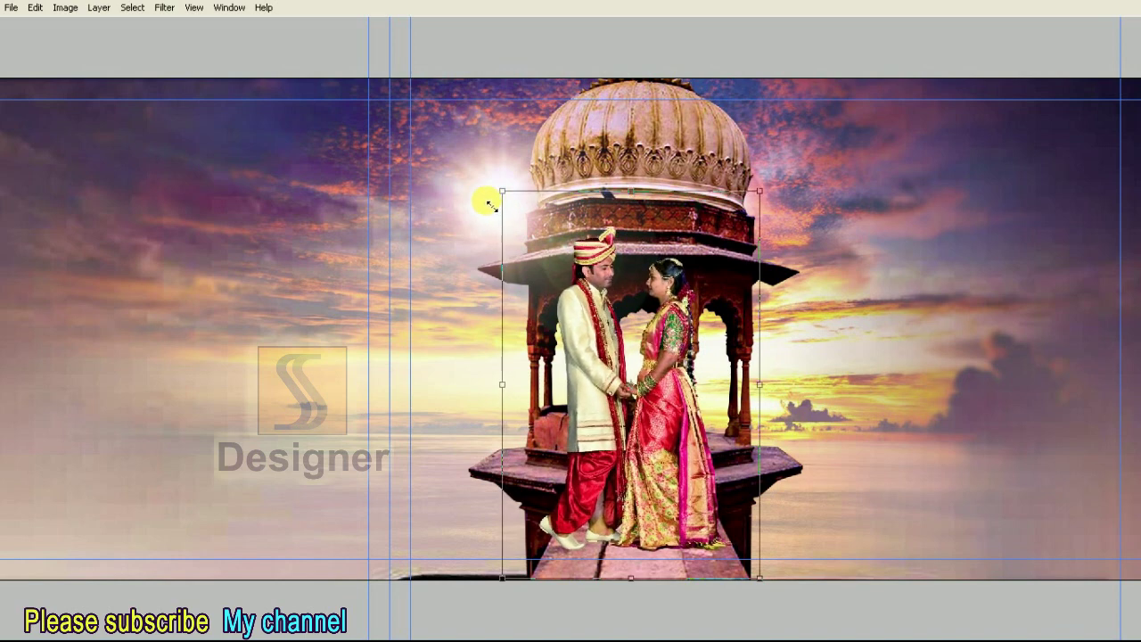
left_click_drag(760, 174, 785, 151)
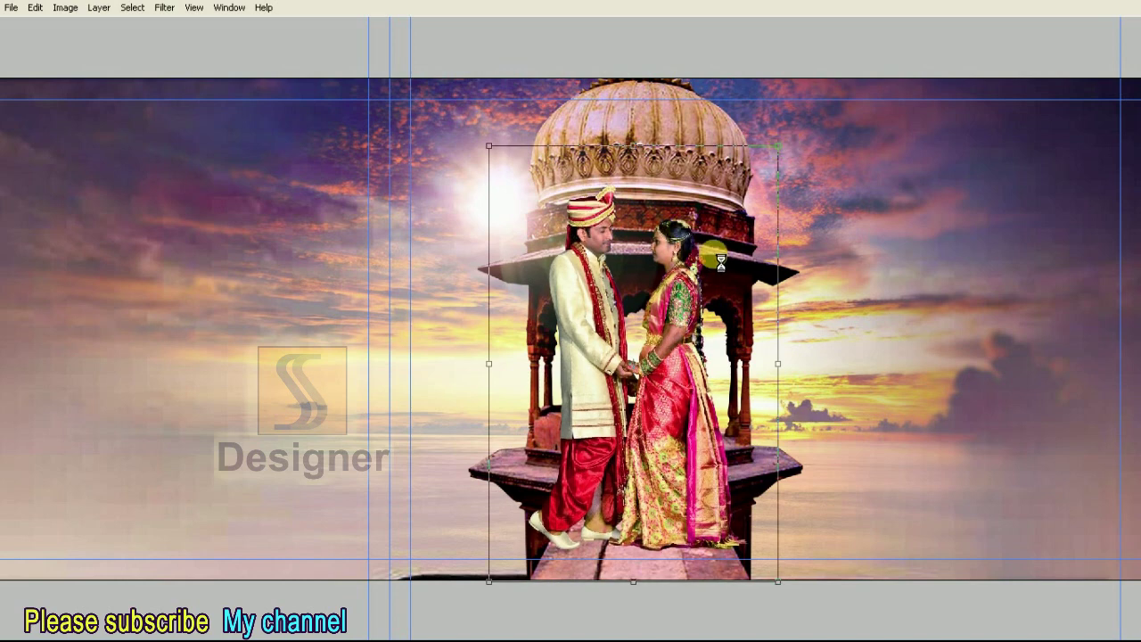
key("ctrl+t")
left_click_drag(752, 532, 805, 539)
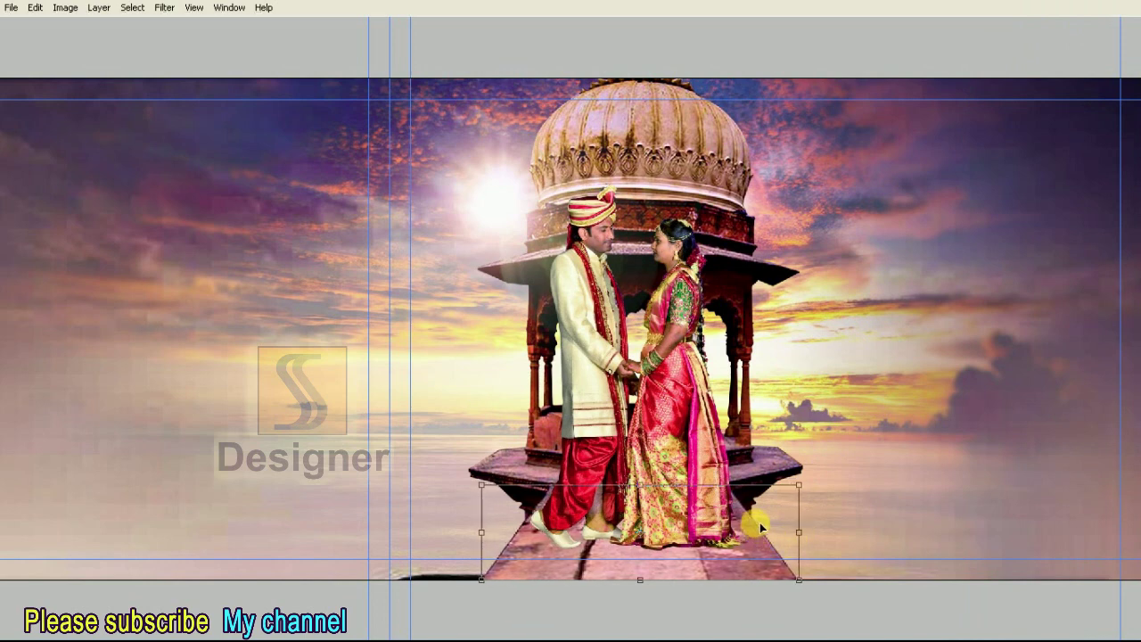
Taper the Layer 9 walkway with Perspective, then widen it toward the bottom edge
right_click(763, 526)
left_click(772, 420)
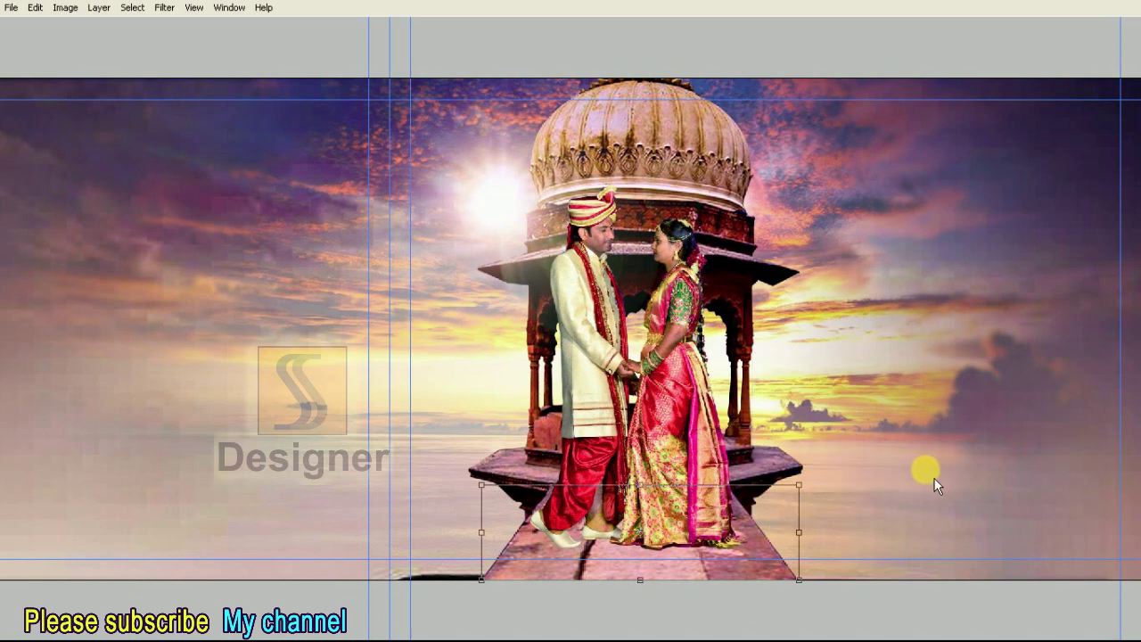
key("super")
left_click(937, 431)
left_click_drag(799, 485, 793, 485)
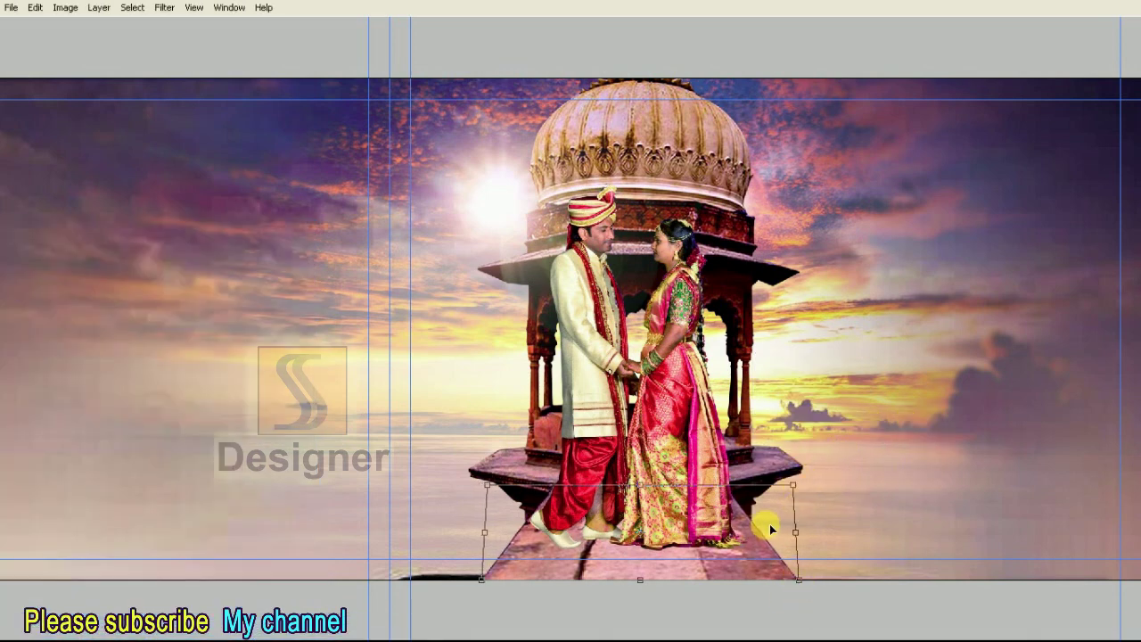
right_click(770, 524)
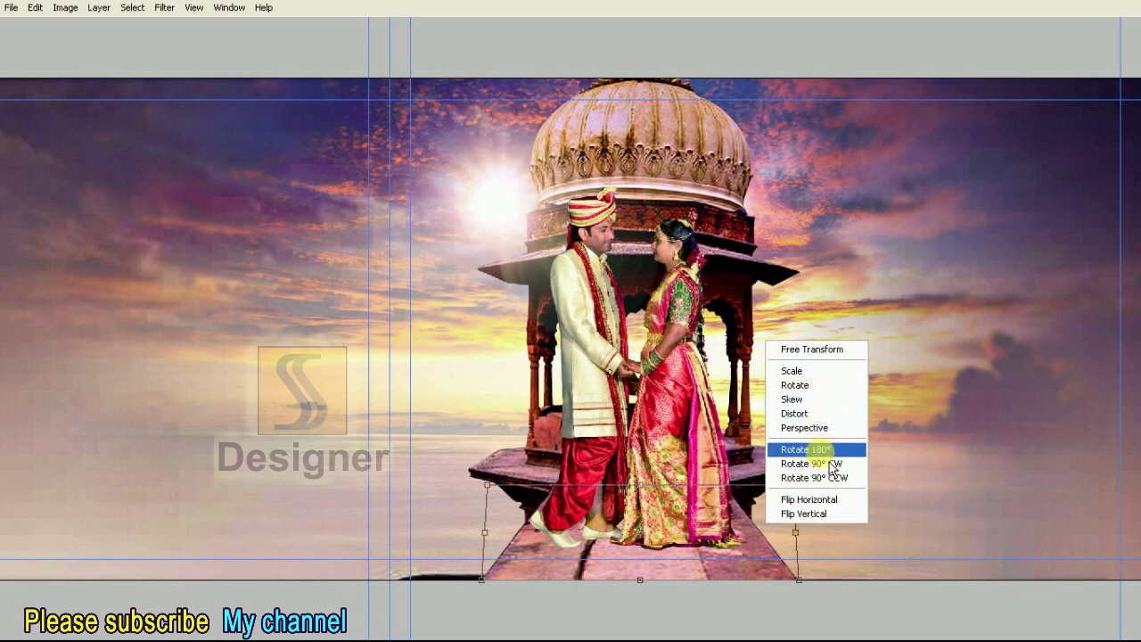
left_click(813, 350)
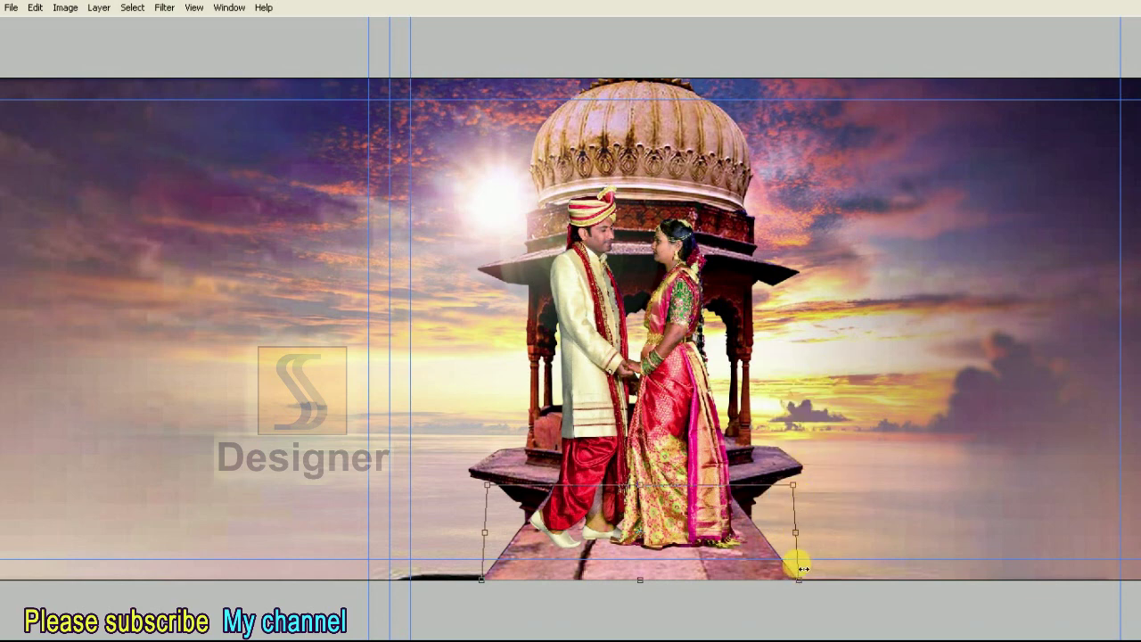
left_click_drag(800, 488, 808, 487)
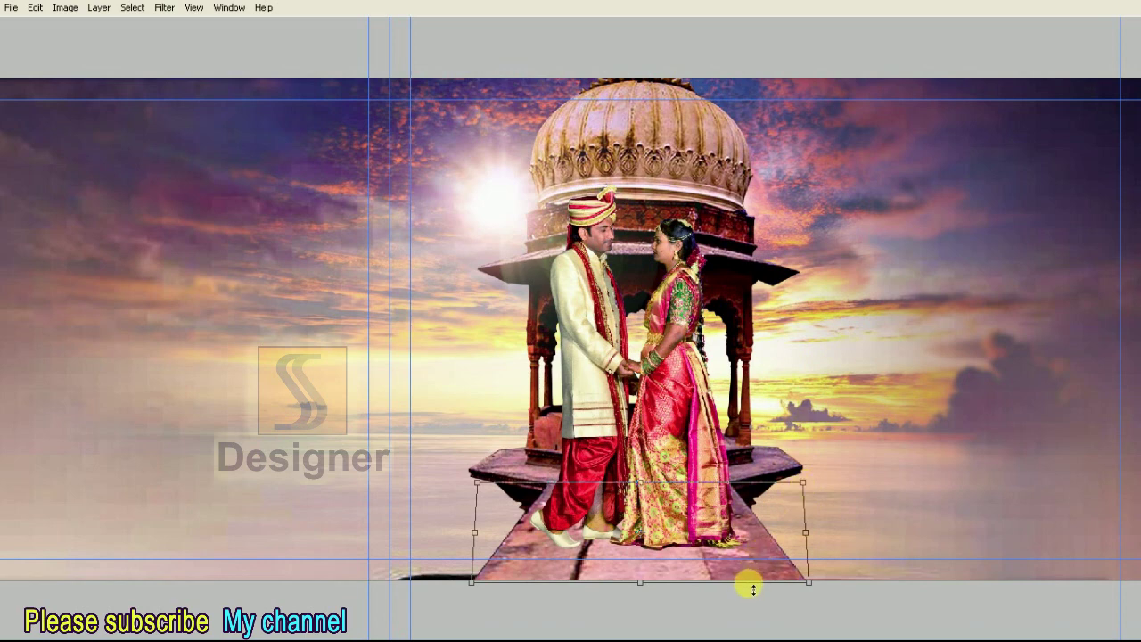
left_click_drag(808, 533, 815, 537)
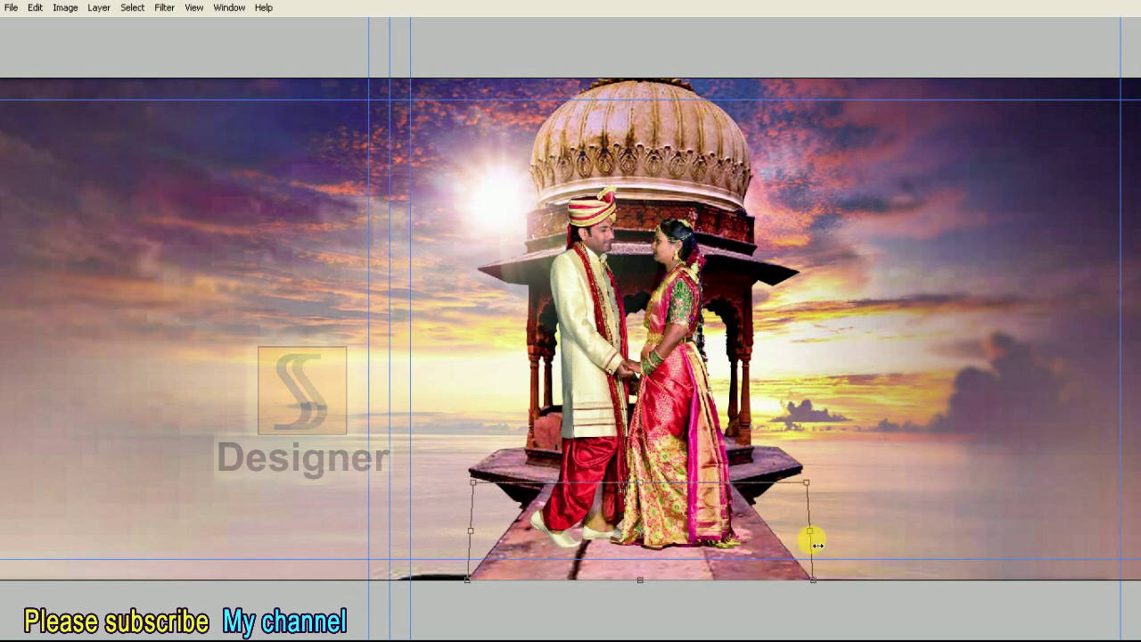
key("Return")
key("F7")
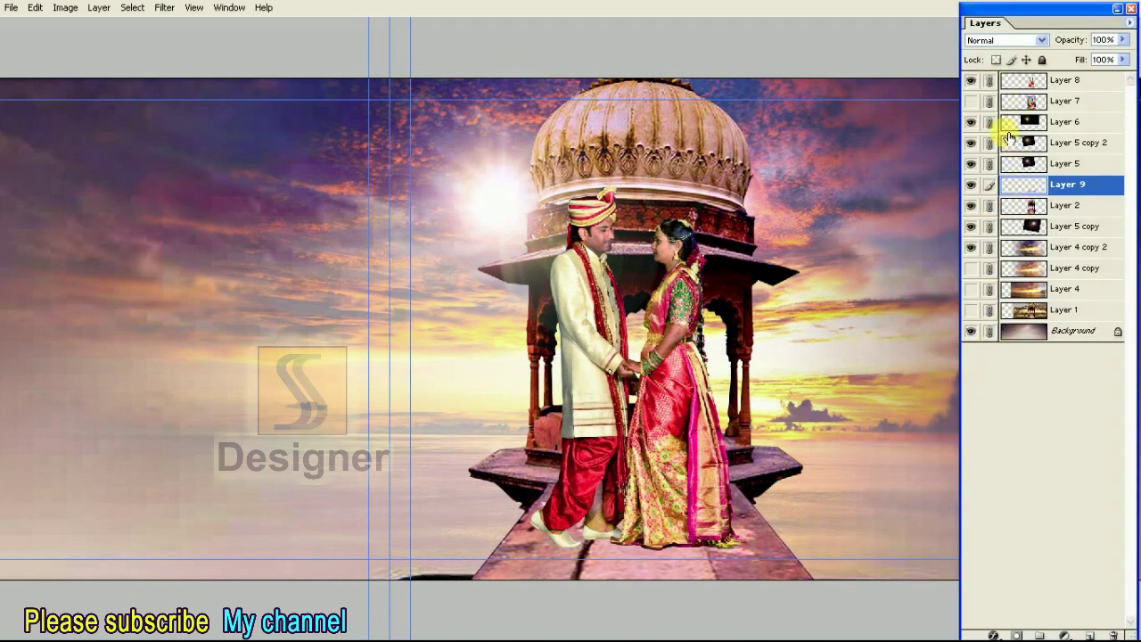
Show and select the Layer 7 stage photo, then duplicate it with Ctrl+J
left_click(972, 101)
left_click(1025, 100)
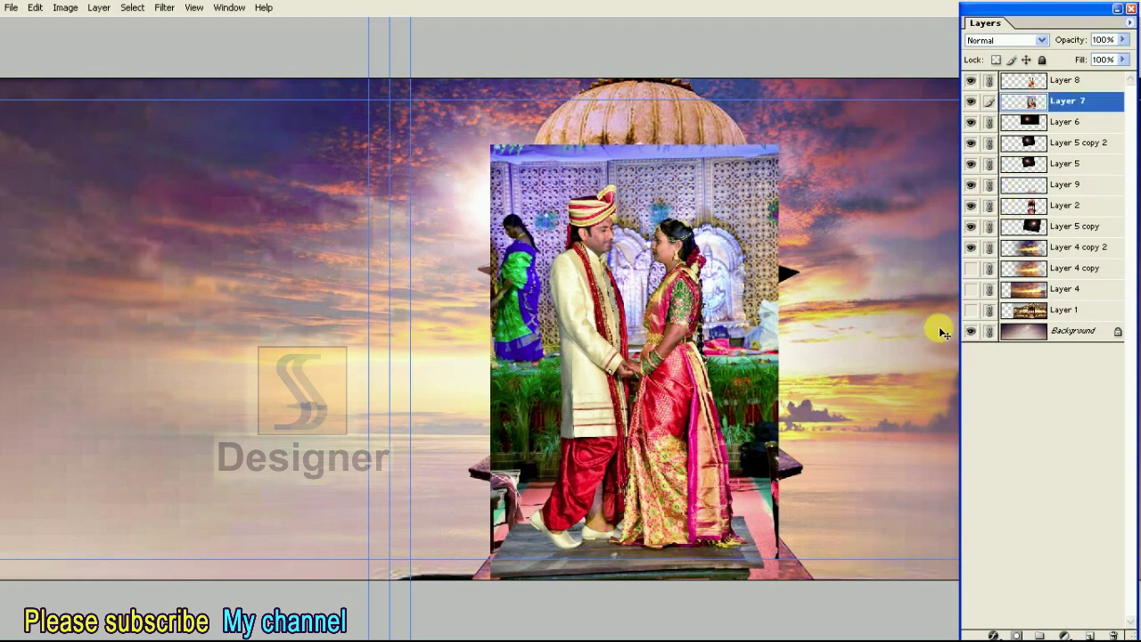
key("F7")
key("ctrl+equal")
key("ctrl+minus")
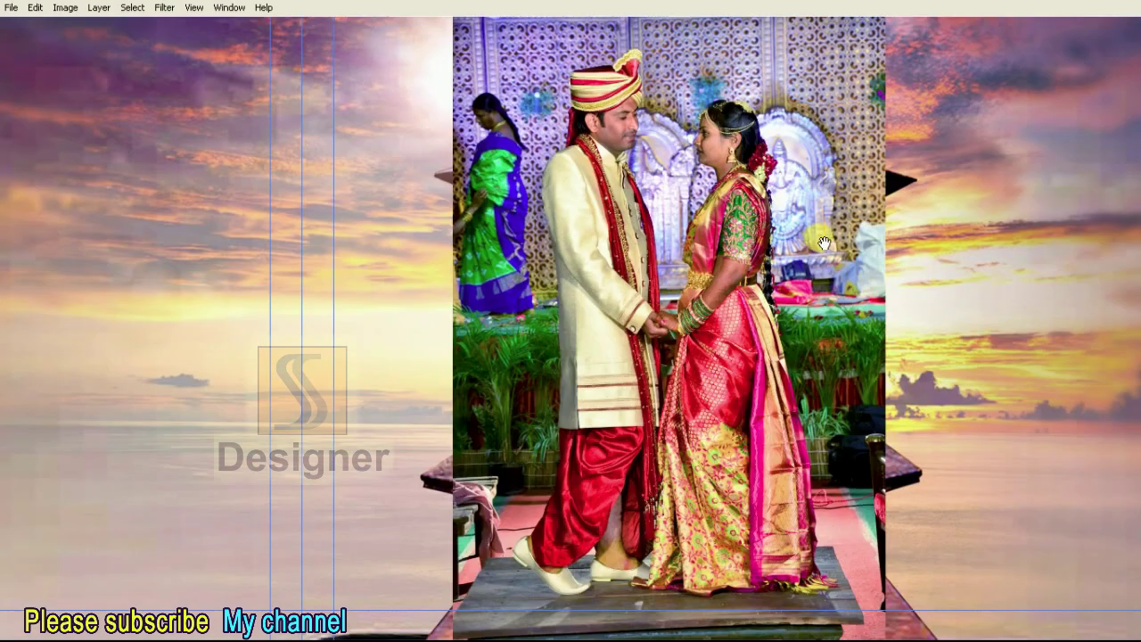
key("F7")
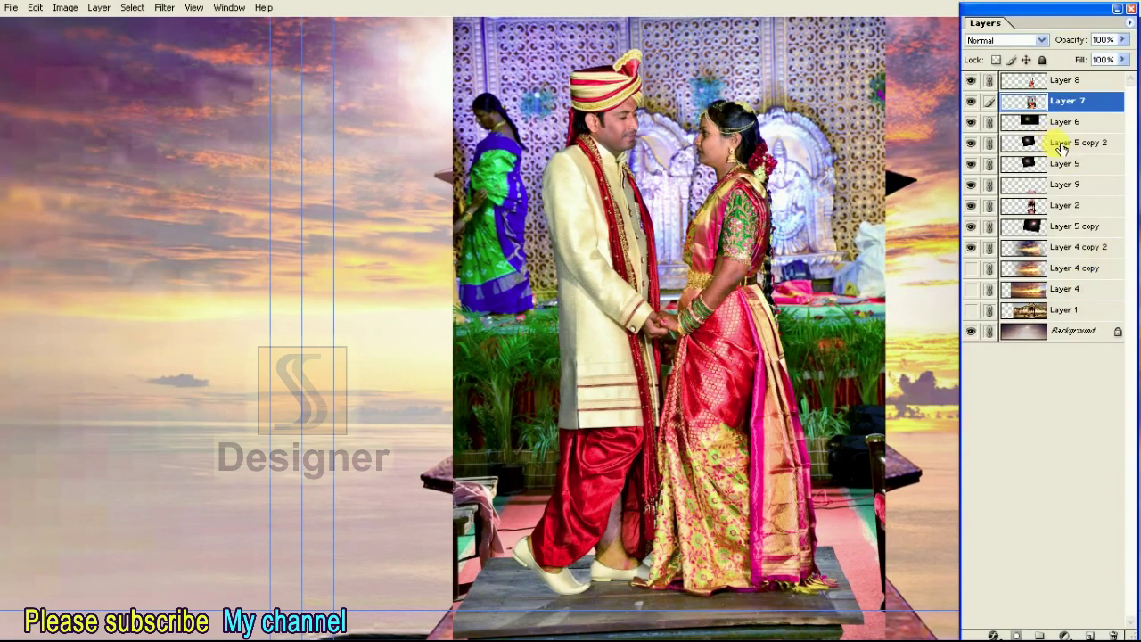
key("ctrl+j")
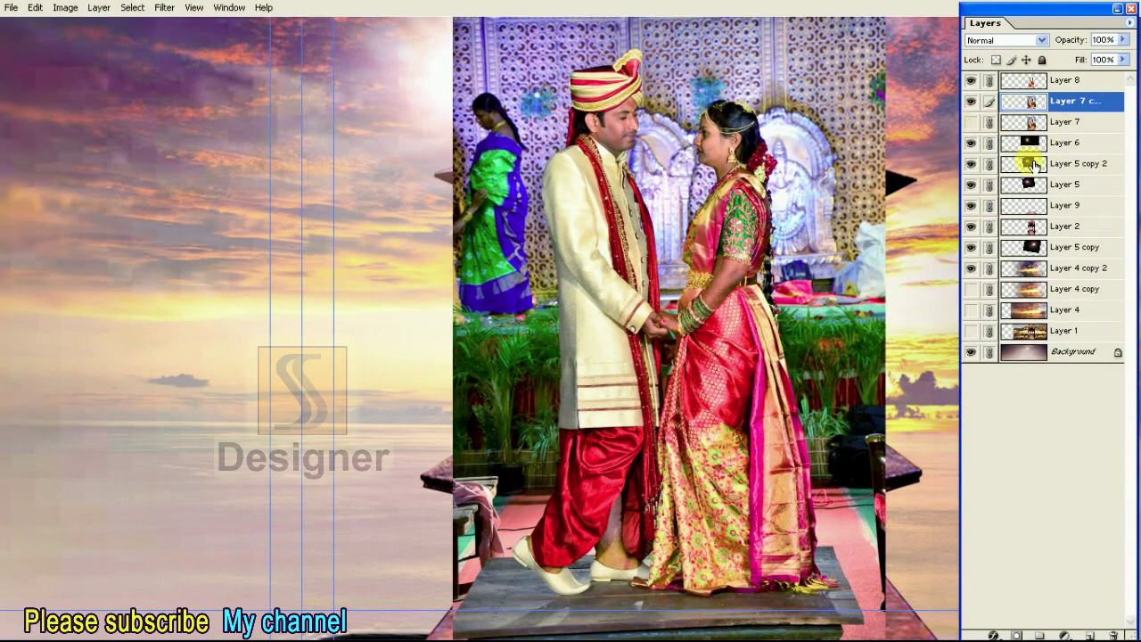
Add a hide-all mask to Layer 7 copy, reveal the couple with a 10% eraser, then apply the mask
left_click(1017, 633, "alt")
key("e")
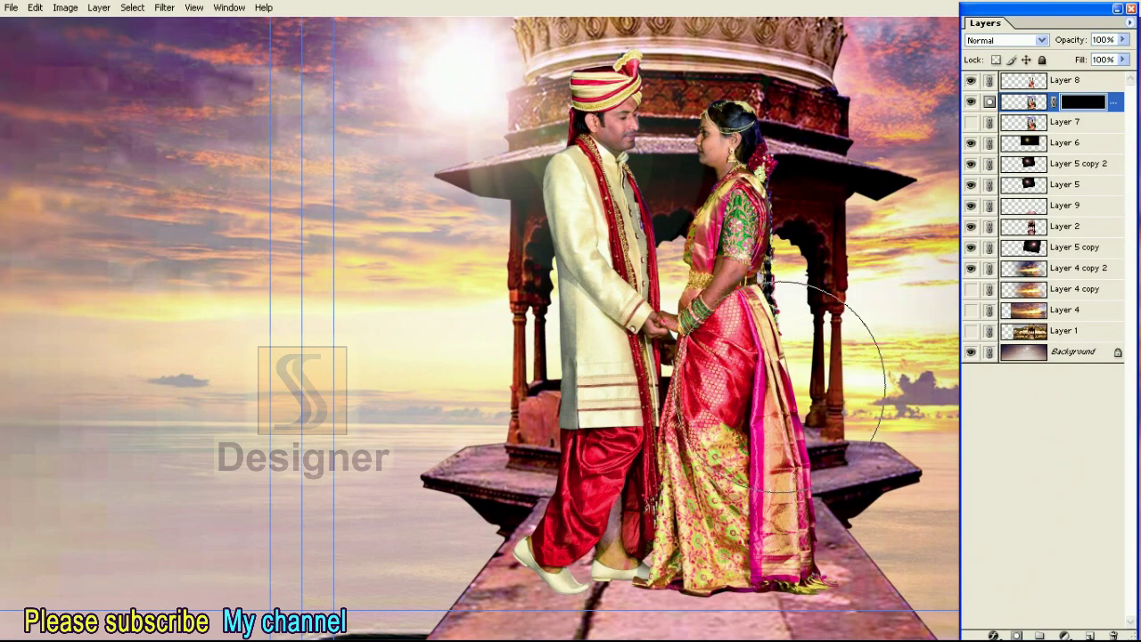
key("Return")
type("10")
key("Tab")
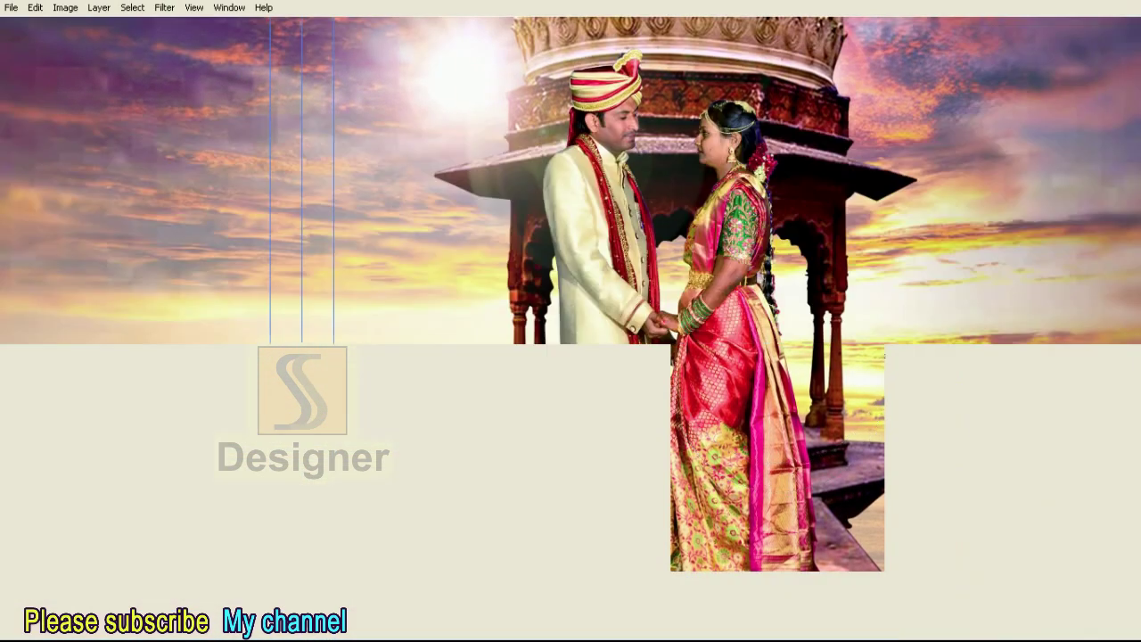
mouse_move(816, 579)
left_mouse_down()
mouse_move(825, 584)
mouse_move(705, 602)
mouse_move(526, 593)
mouse_move(539, 575)
mouse_move(495, 579)
mouse_move(682, 597)
left_mouse_up()
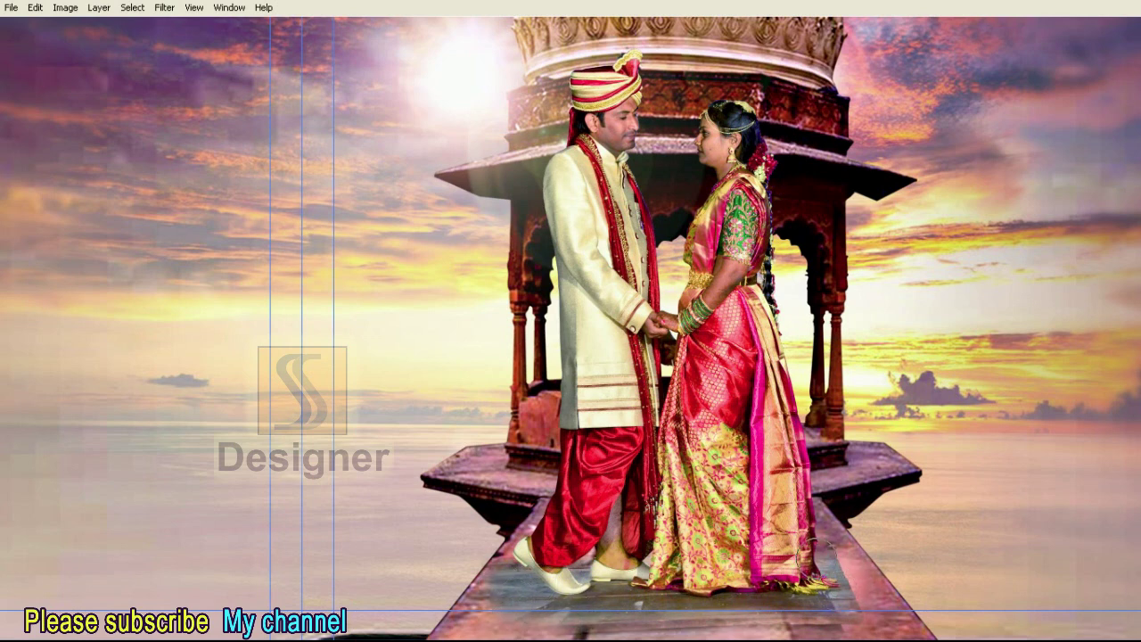
key("F7")
right_click(1083, 103)
left_click(976, 210)
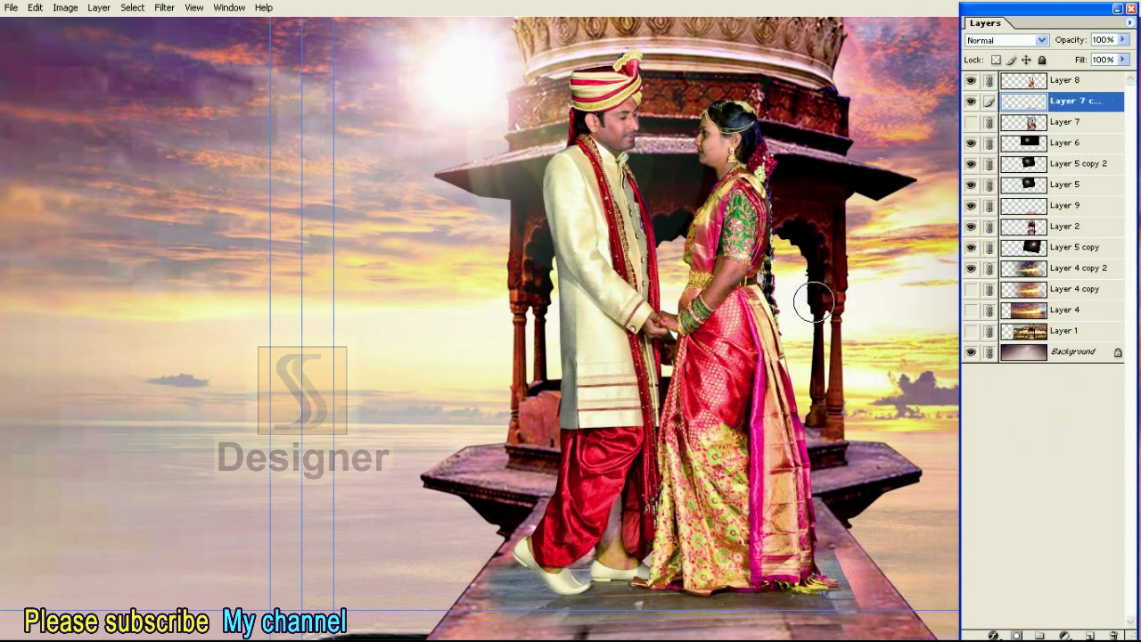
Zoom in on the couple and lightly erase the deck beneath their feet
left_click_drag(813, 303, 775, 303)
key("ctrl+plus")
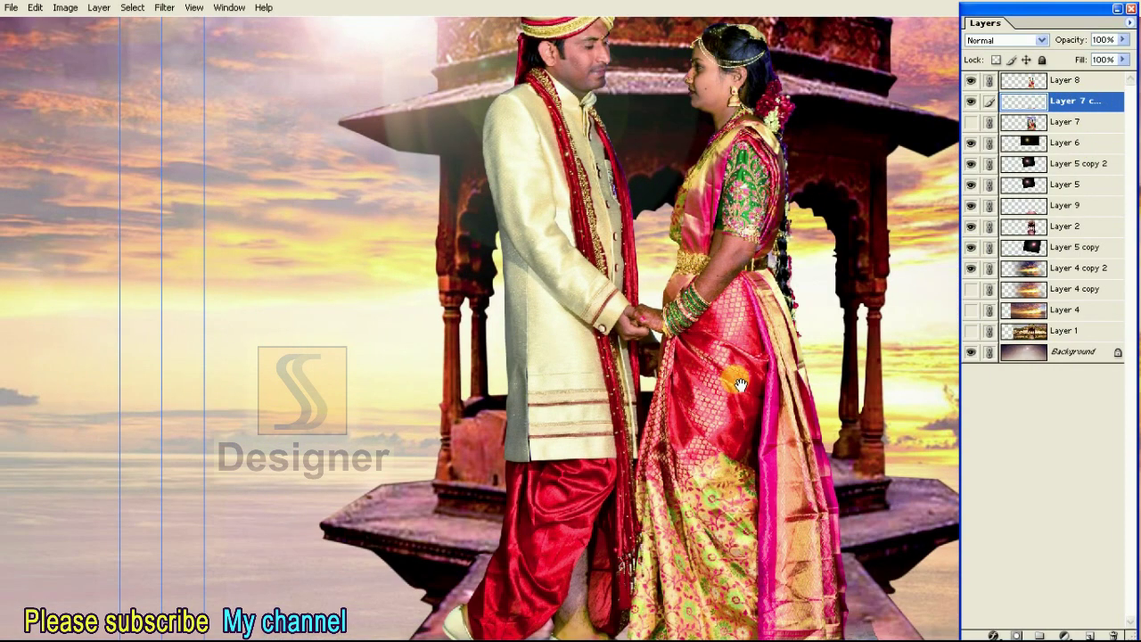
left_click_drag(740, 385, 749, 335)
key("Tab")
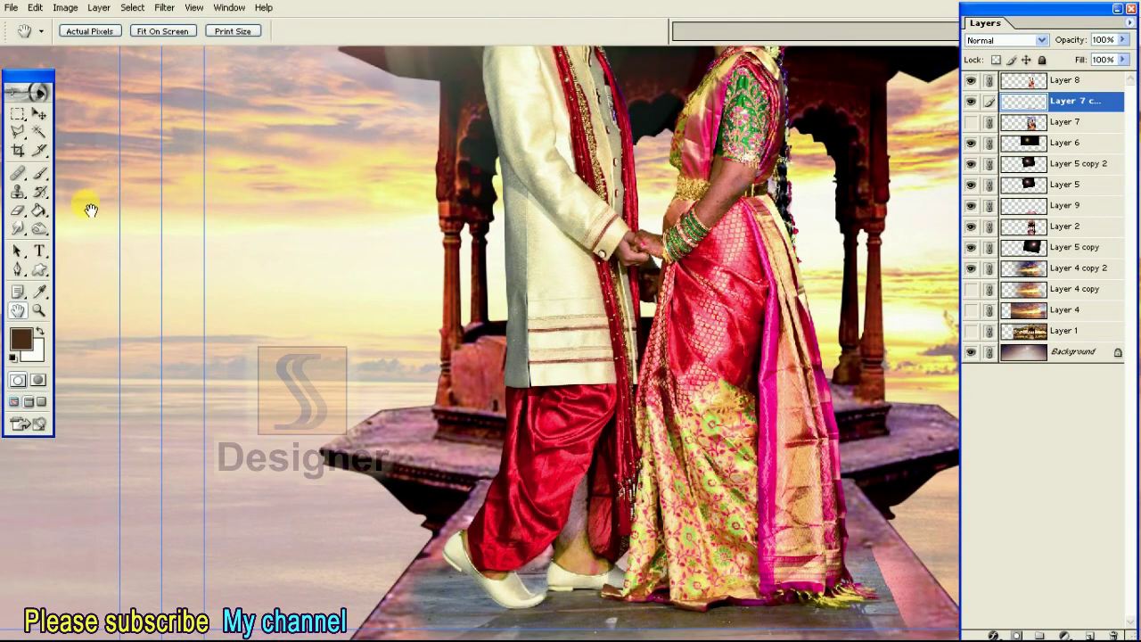
left_click(19, 212)
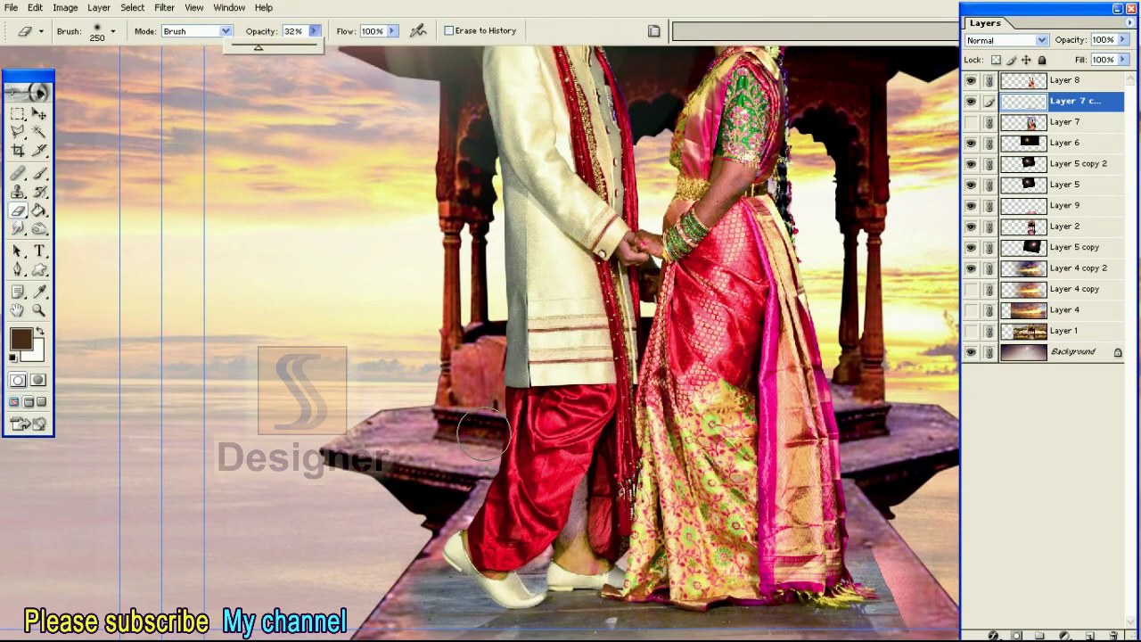
key("ctrl+plus")
key("ctrl+plus")
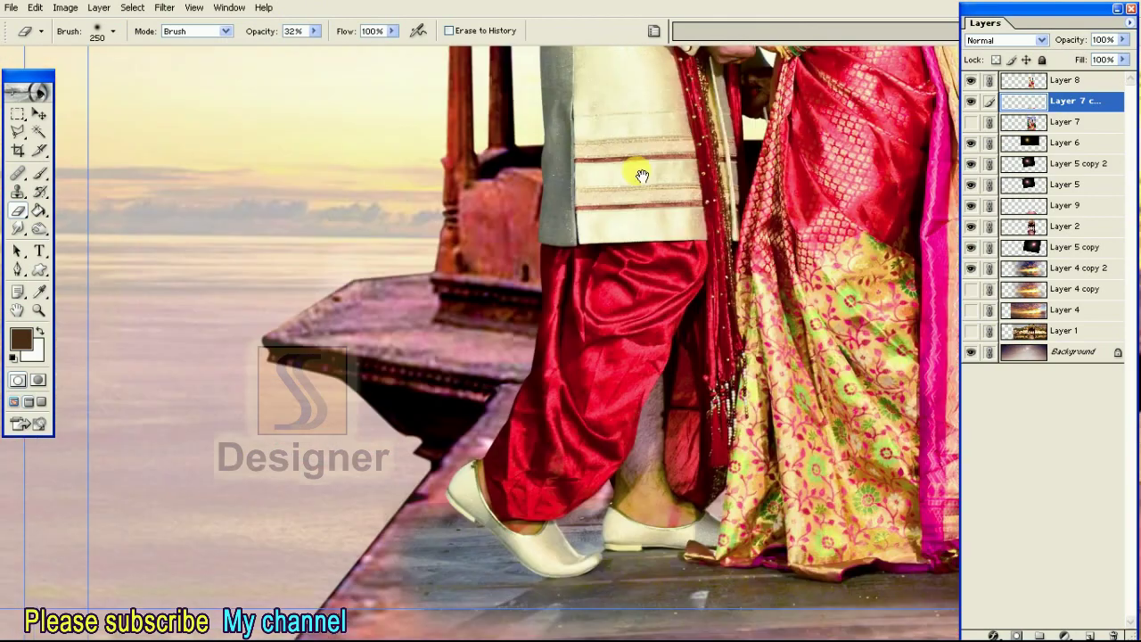
key("Tab")
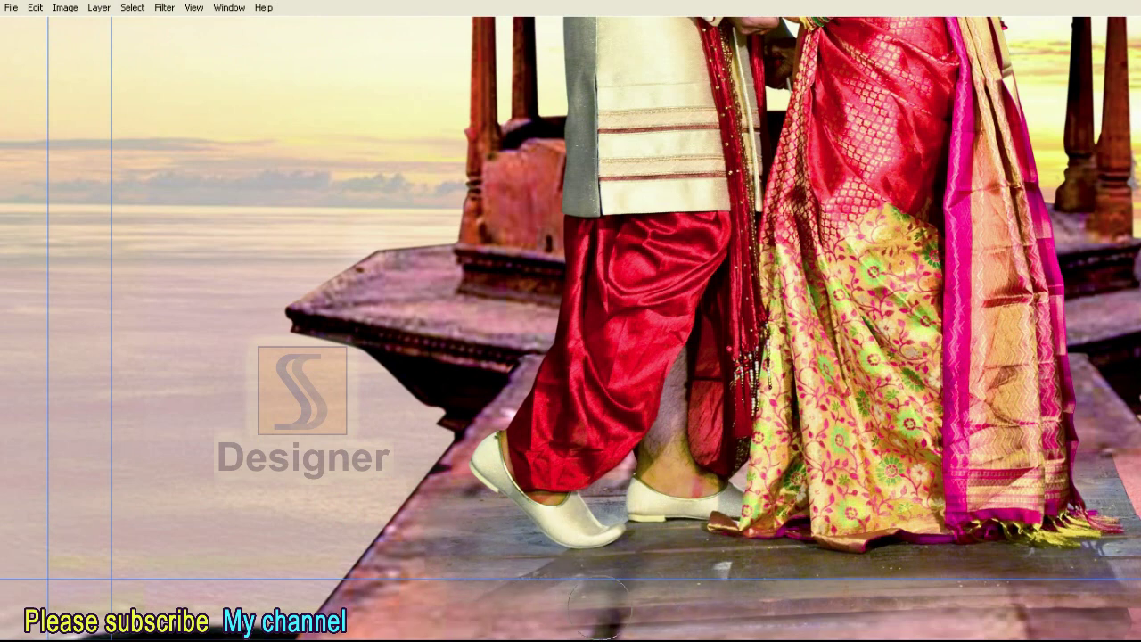
left_click_drag(587, 607, 1030, 587)
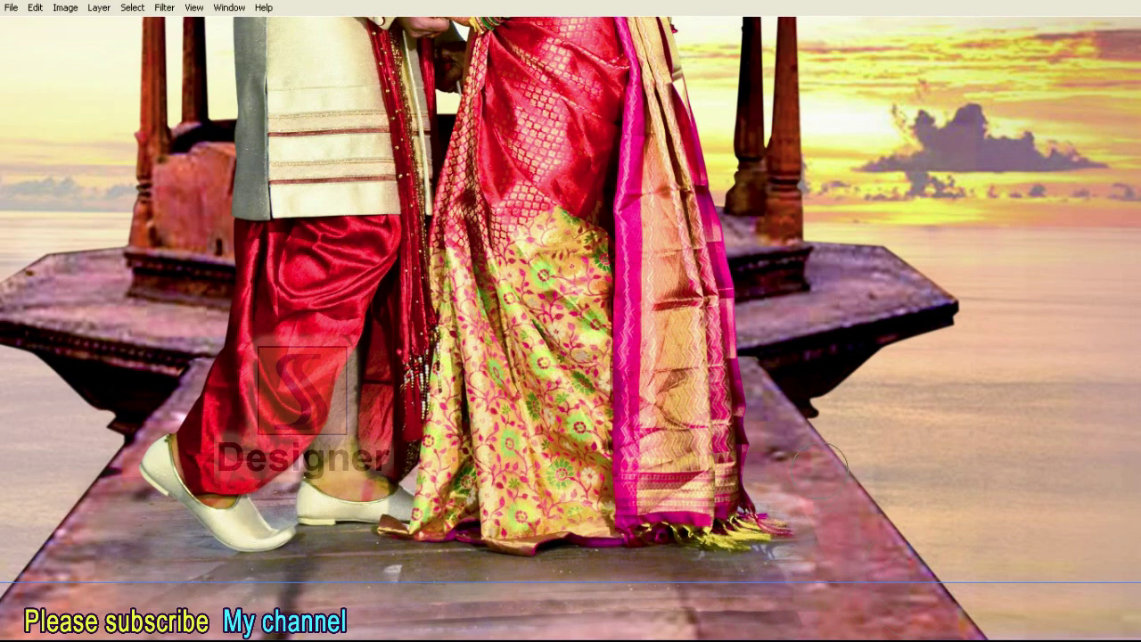
Set Layer 7 copy's blend mode to Luminosity
key("super")
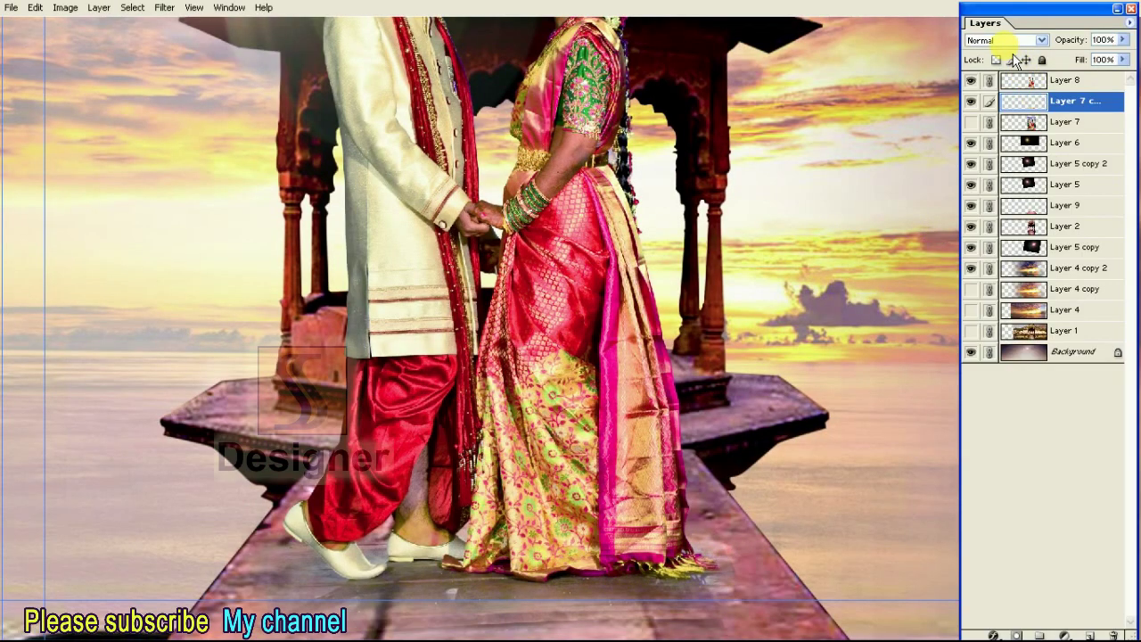
left_click(1017, 40)
left_click(1017, 317)
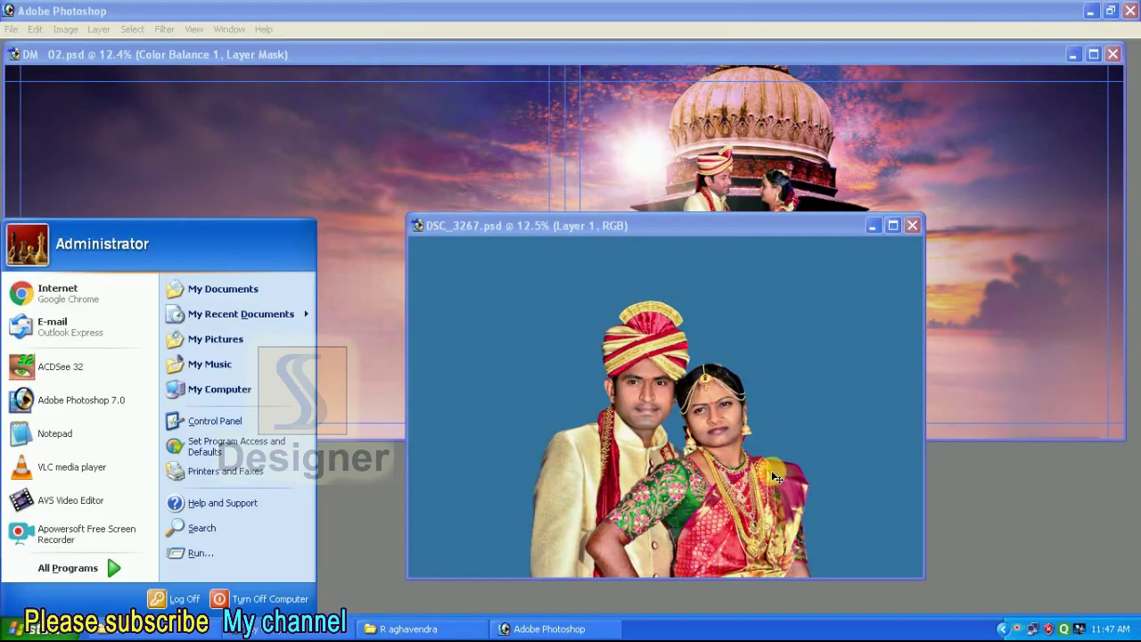
Drag the couple portrait from DSC_3267 into DM 02.psd and move it toward the lower left
left_click(776, 478)
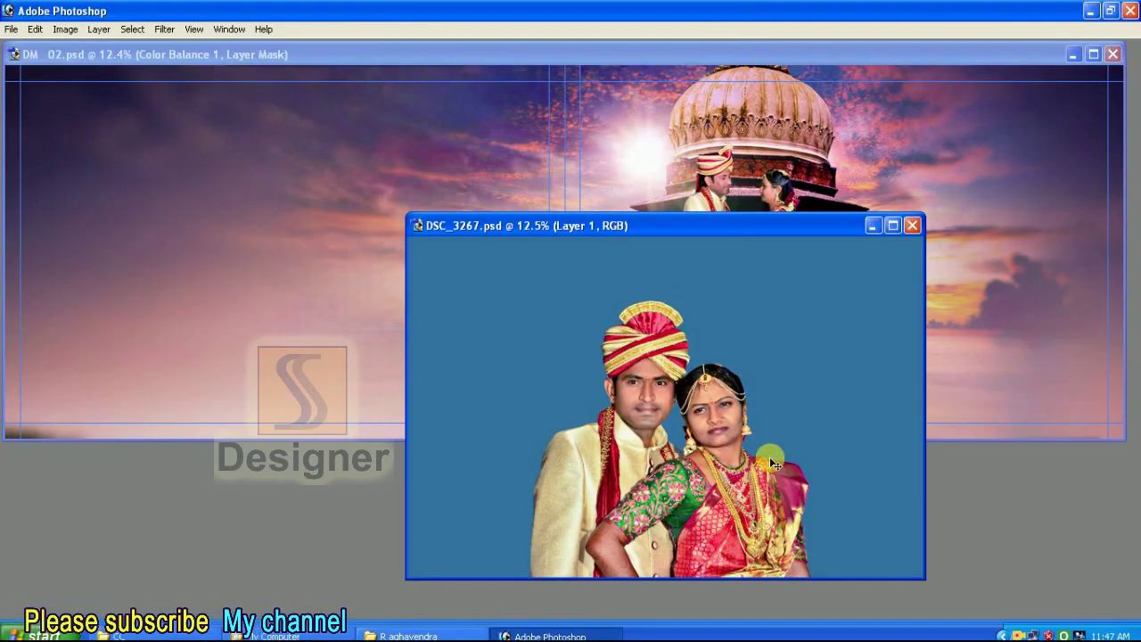
mouse_move(775, 479)
left_mouse_down()
mouse_move(796, 452)
mouse_move(175, 268)
left_mouse_up()
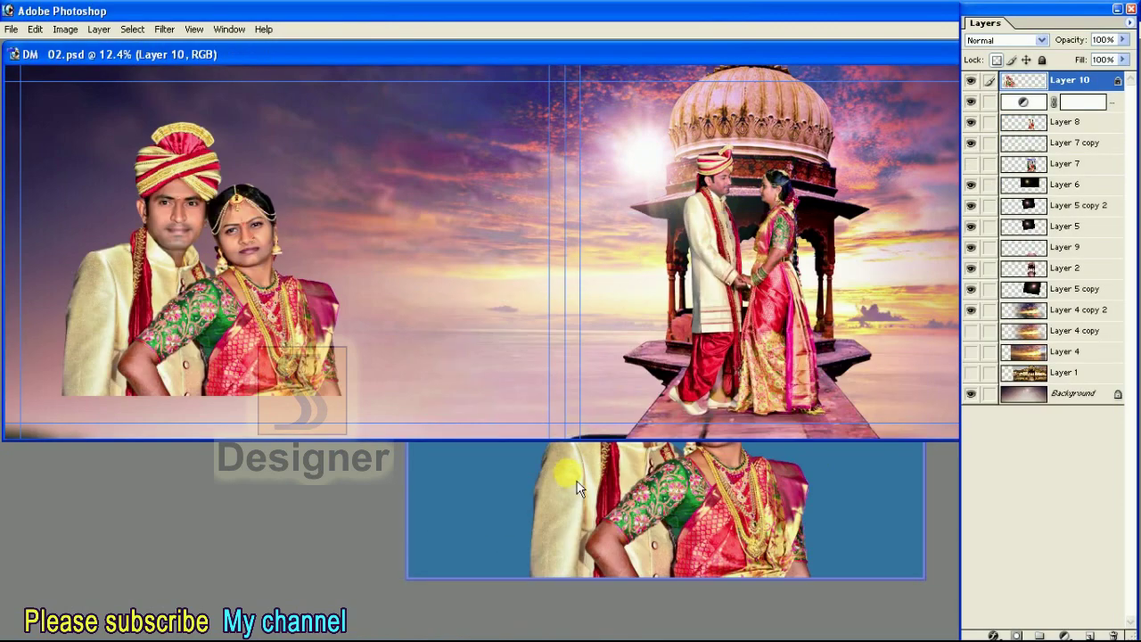
key("f")
key("Tab")
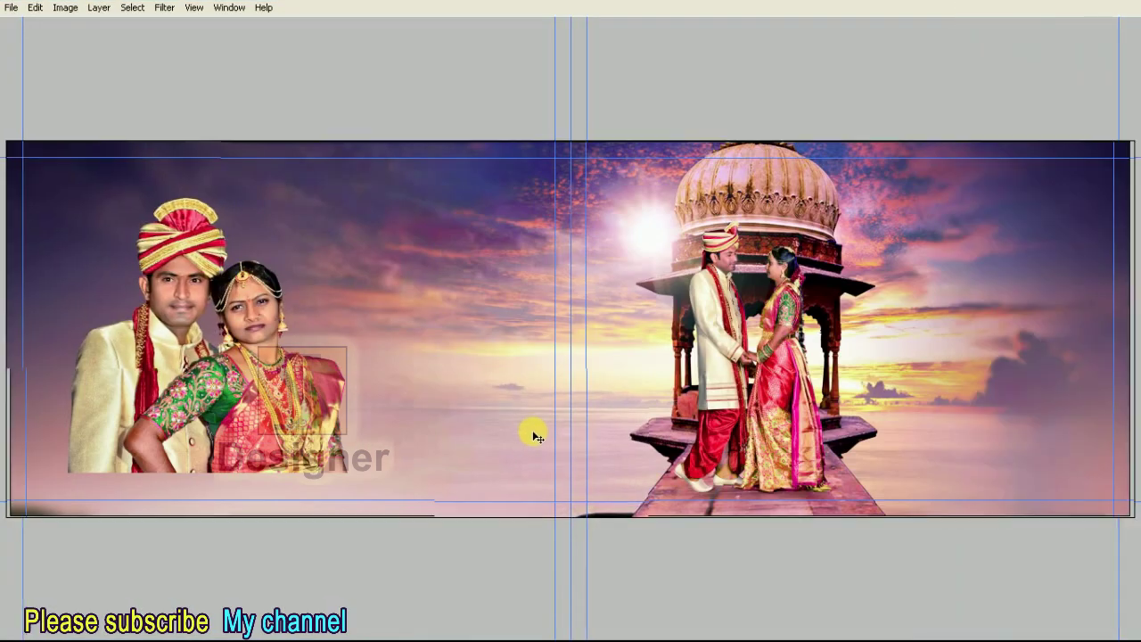
key("ctrl+plus")
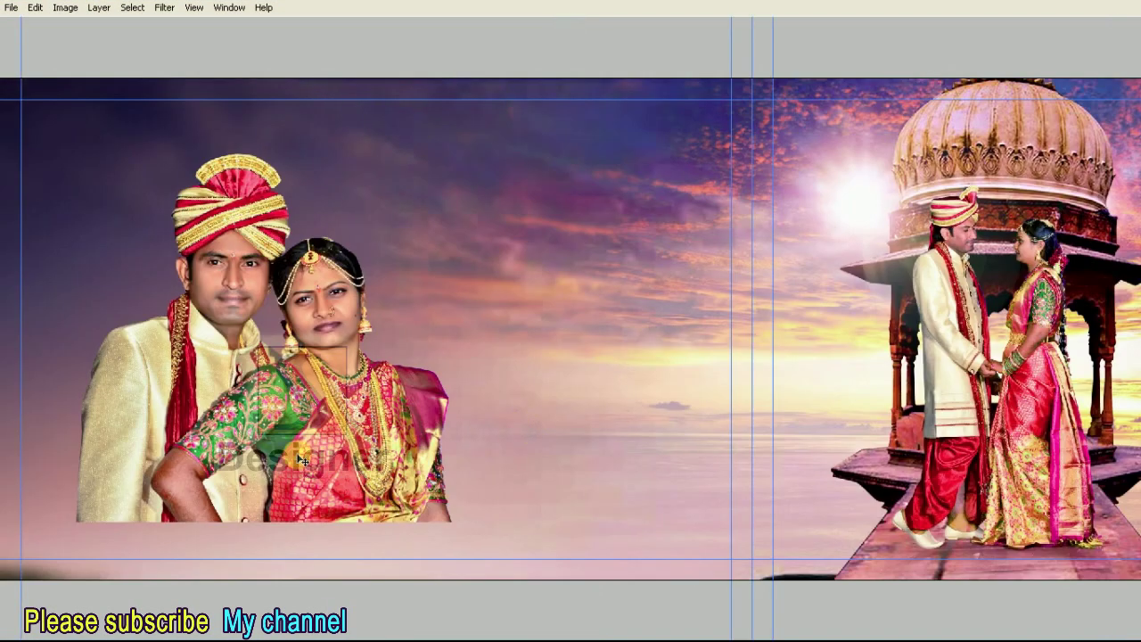
left_click_drag(266, 460, 212, 509)
Enlarge the couple portrait, shift it to the left page edge, and tilt it slightly clockwise
key("ctrl+t")
left_click_drag(395, 208, 513, 114)
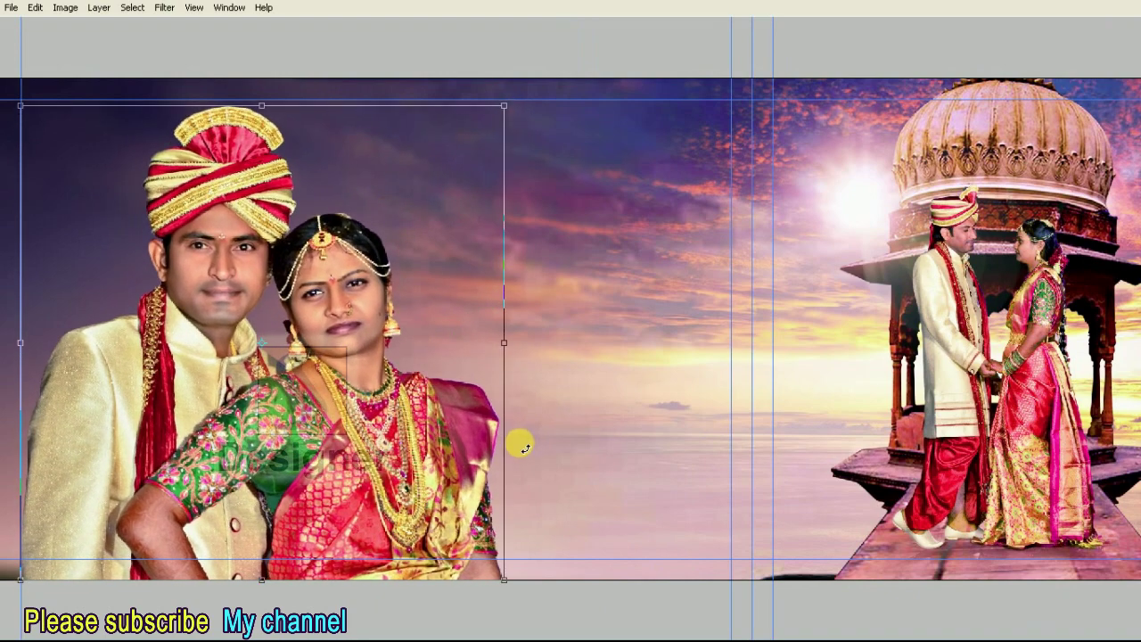
left_click_drag(523, 578, 521, 598)
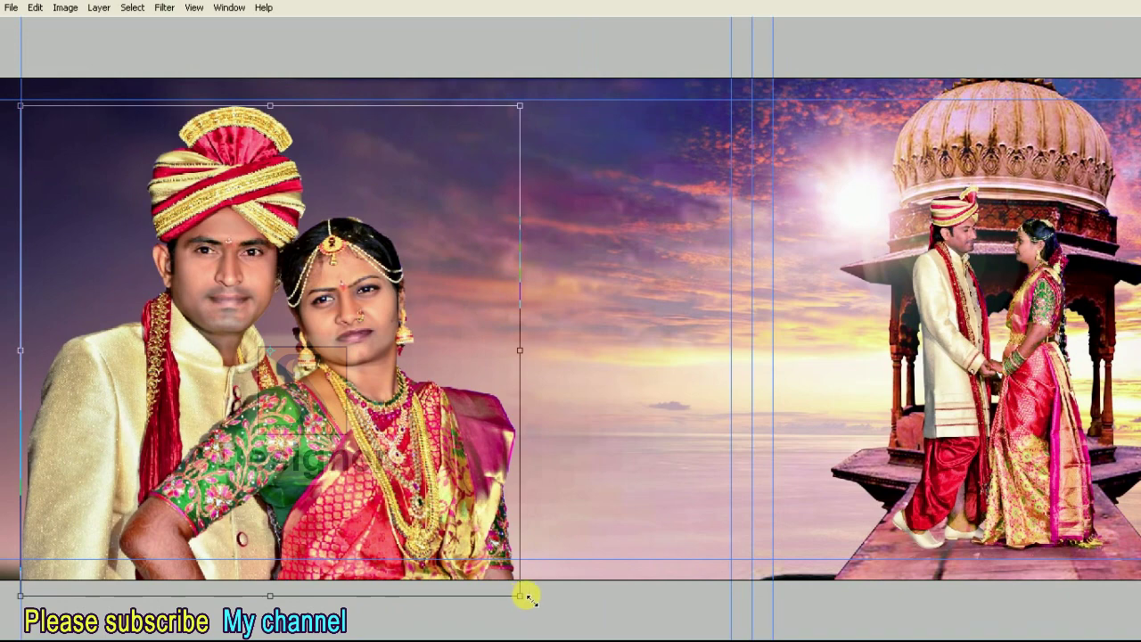
left_click_drag(520, 105, 528, 107)
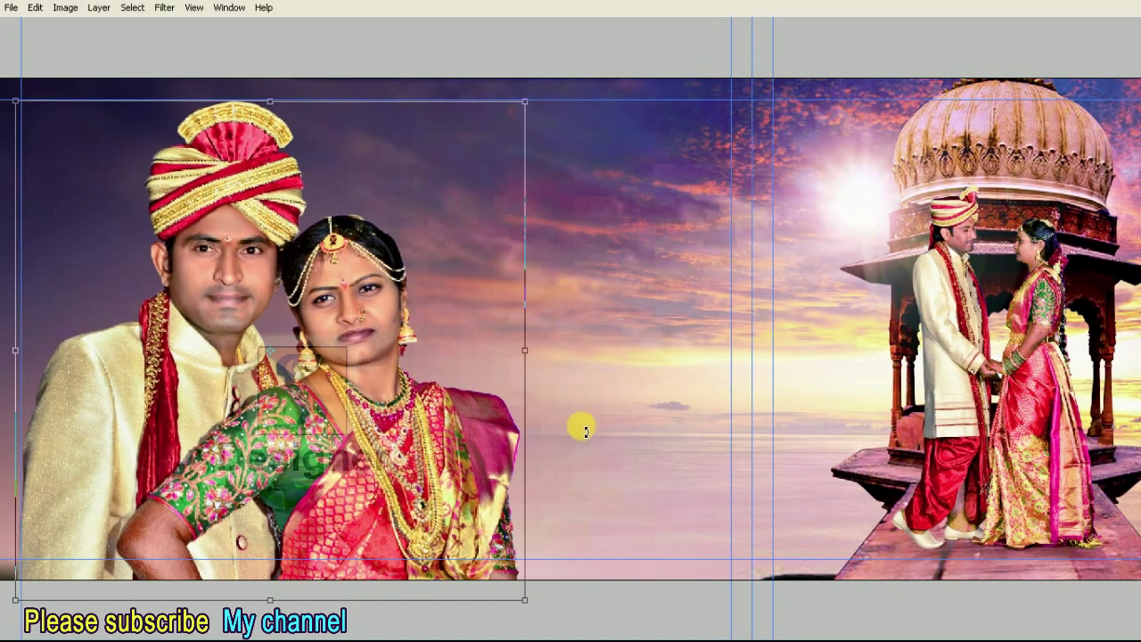
left_click_drag(533, 604, 536, 615)
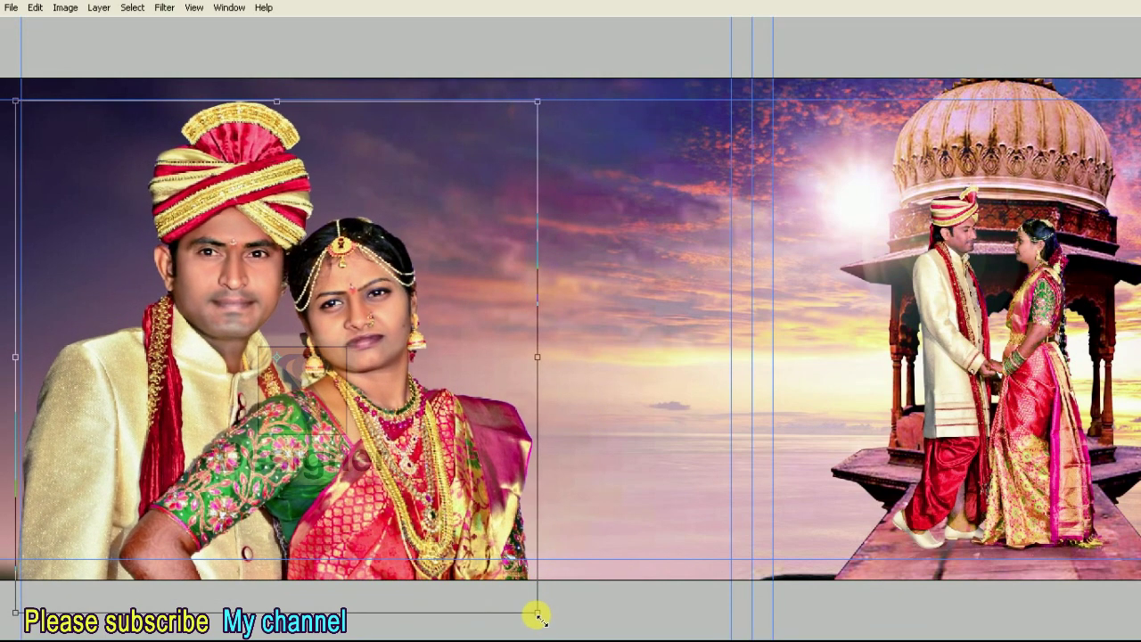
left_click_drag(434, 458, 353, 462)
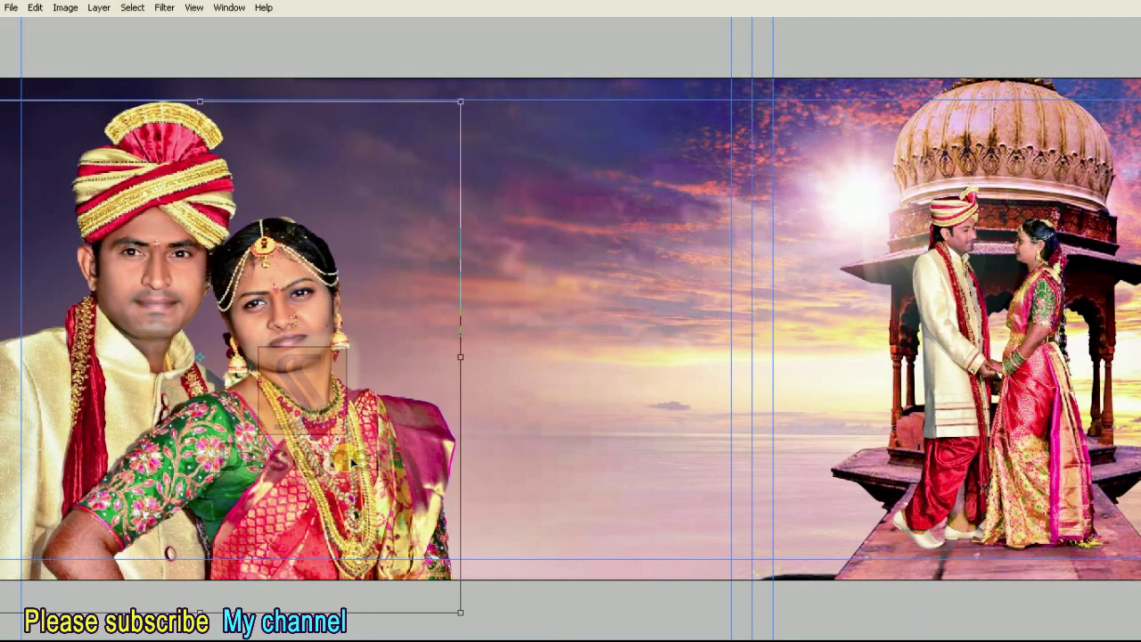
left_click_drag(530, 509, 551, 537)
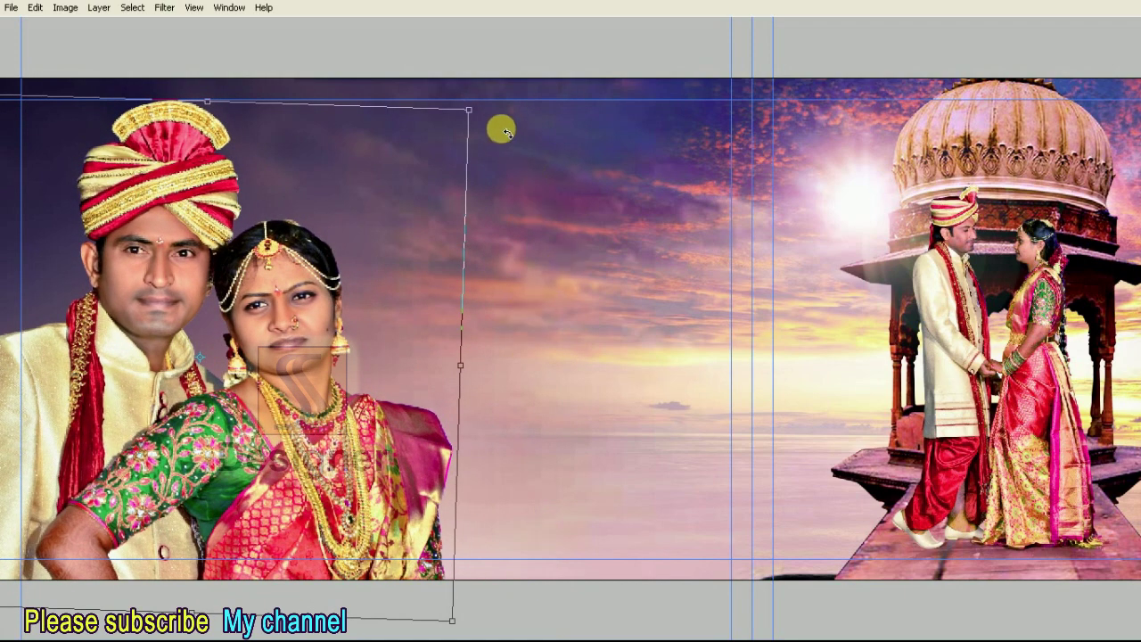
left_click_drag(470, 110, 482, 108)
key("ctrl+minus")
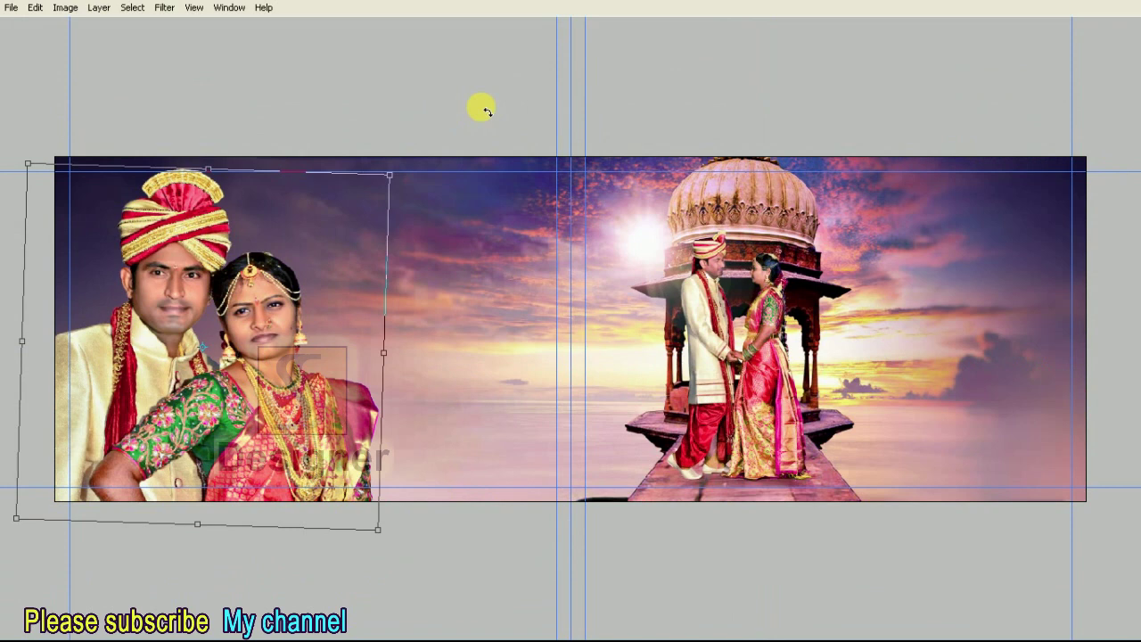
key("Right")
key("Right")
key("Right")
key("Right")
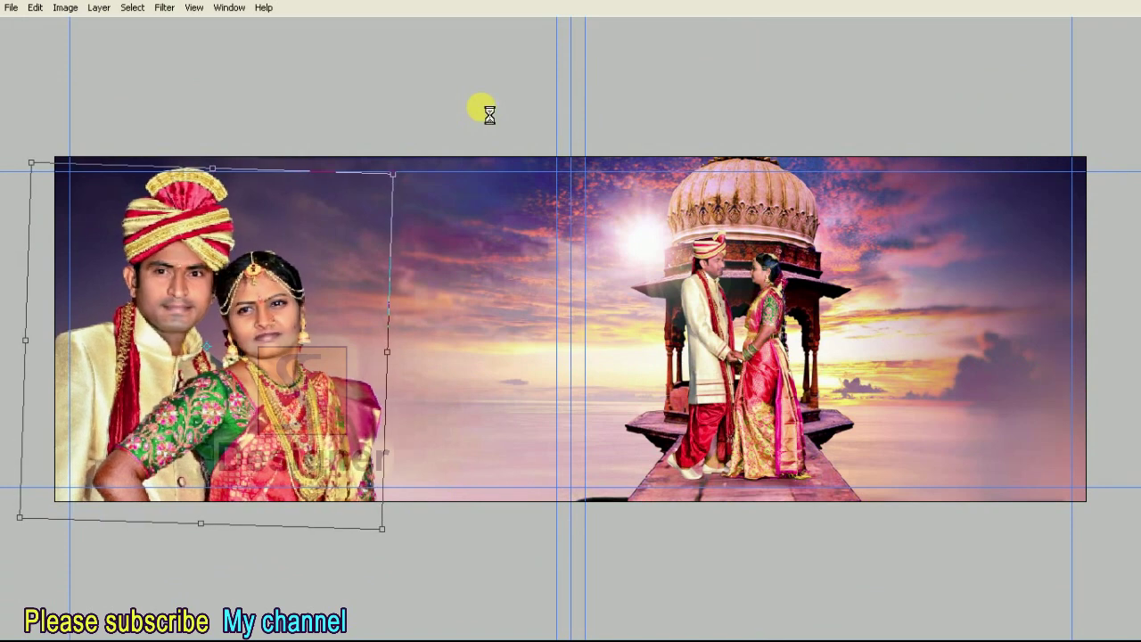
key("Tab")
key("ctrl+plus")
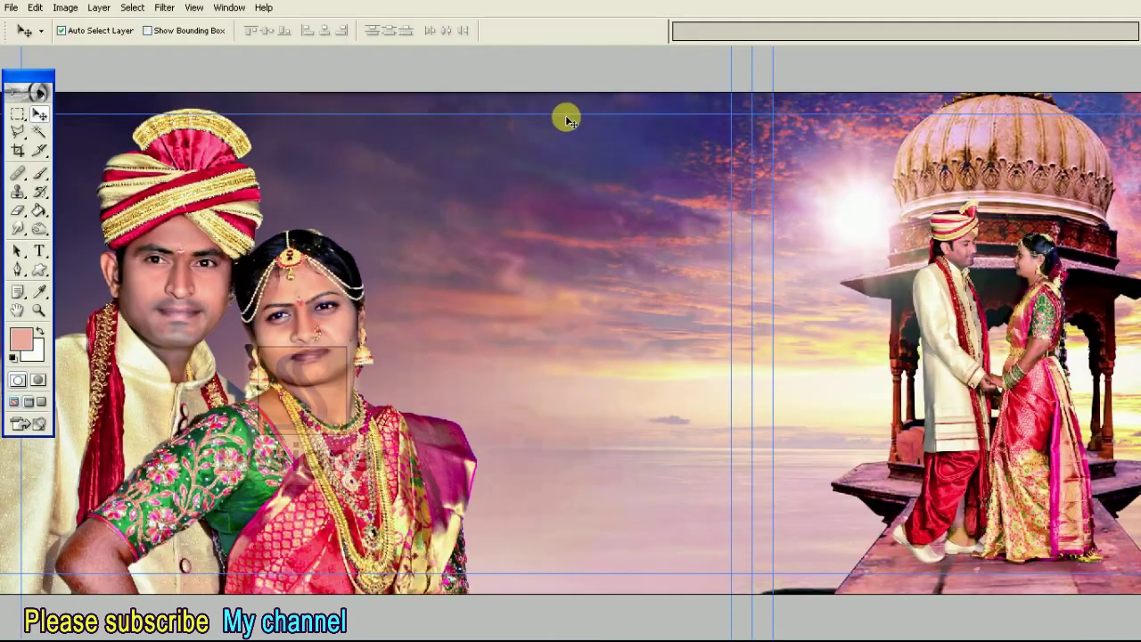
Fill a rectangular selection with white on a new layer over the central sky
left_click(20, 116)
left_click(98, 114)
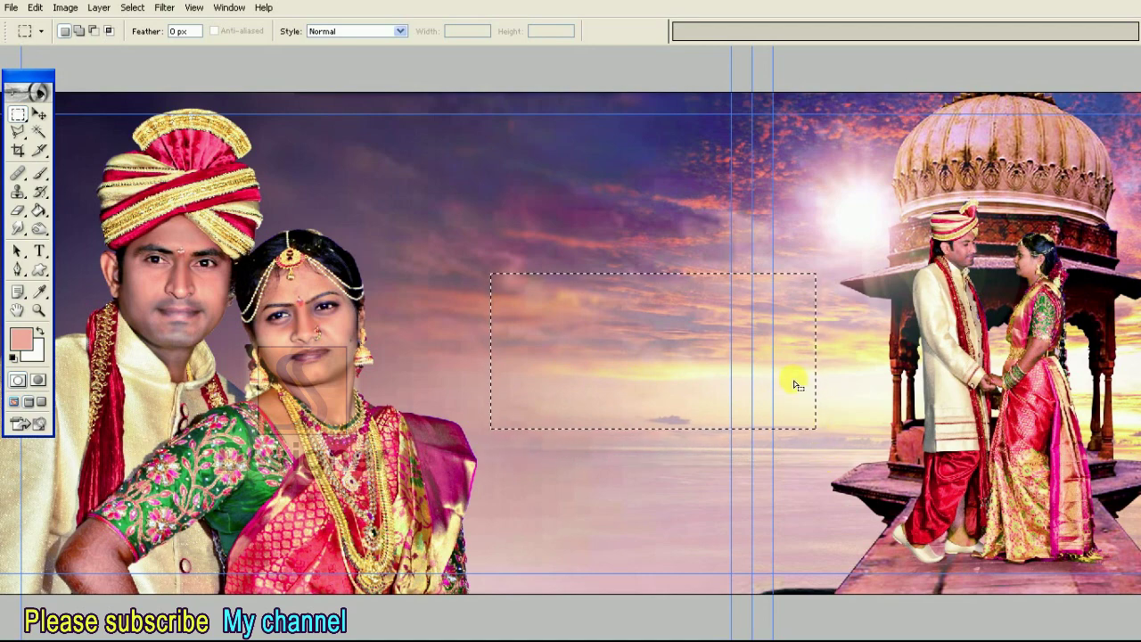
key("F7")
left_click(1090, 635)
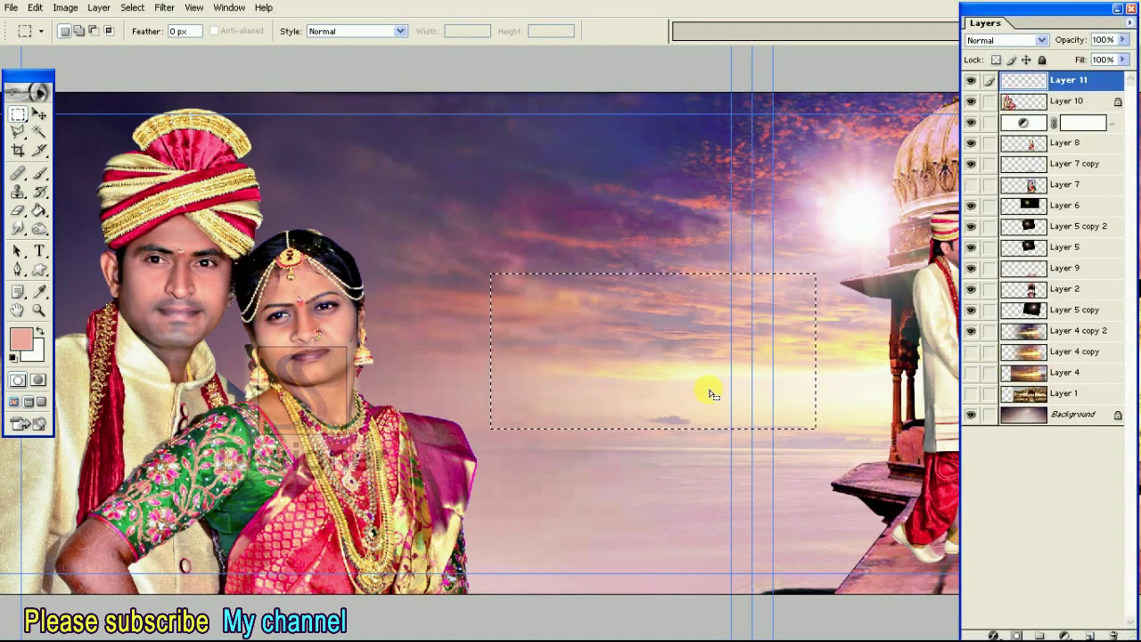
left_click(39, 211)
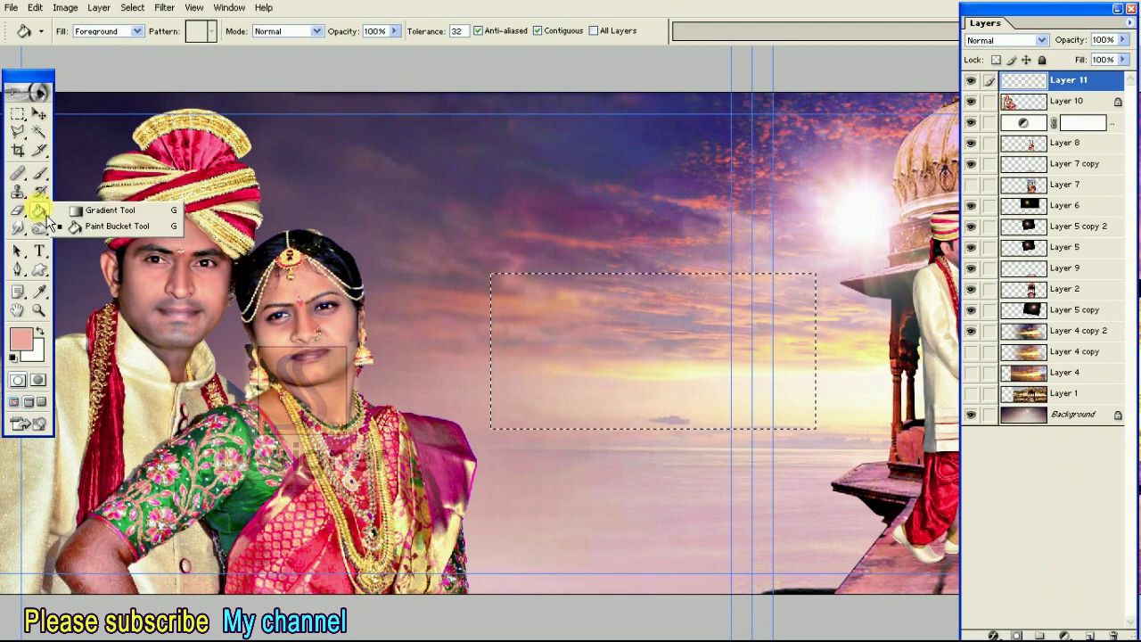
left_click(93, 224)
left_click(21, 340)
left_click_drag(789, 377, 636, 215)
key("Return")
left_click(576, 339)
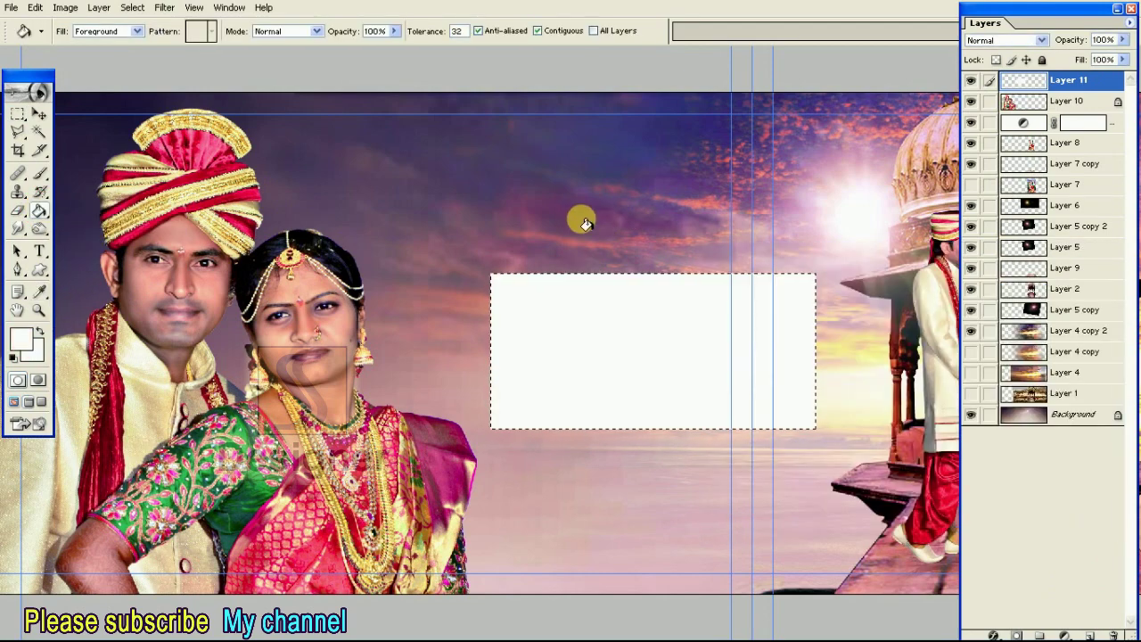
Move the white rectangle up and left, and lower its opacity to 33%
key("v")
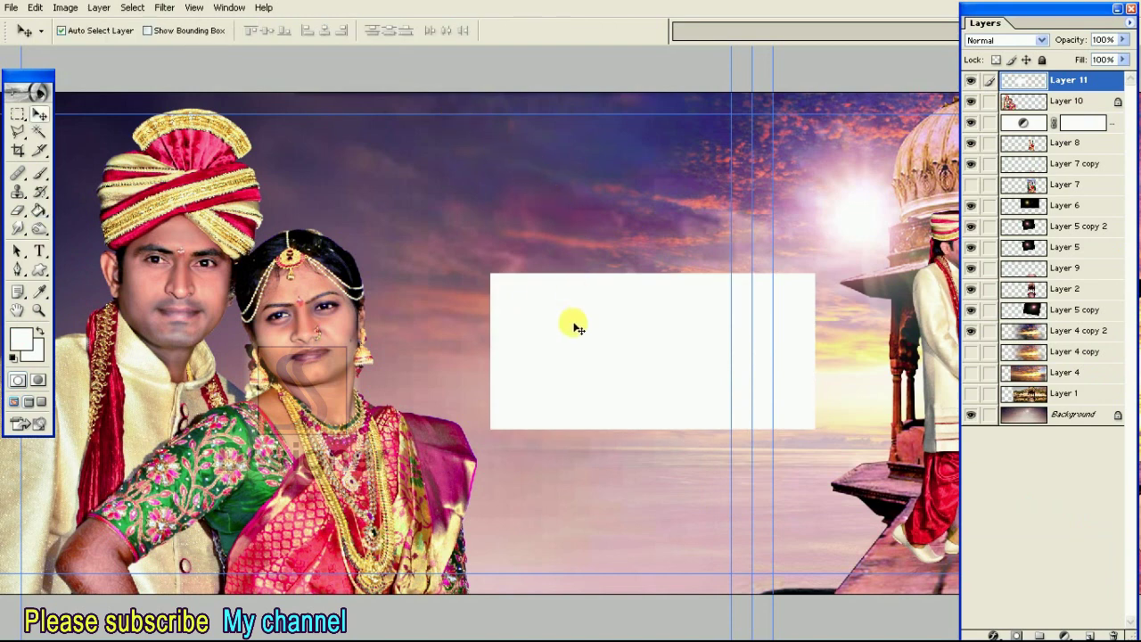
left_click_drag(575, 326, 542, 300)
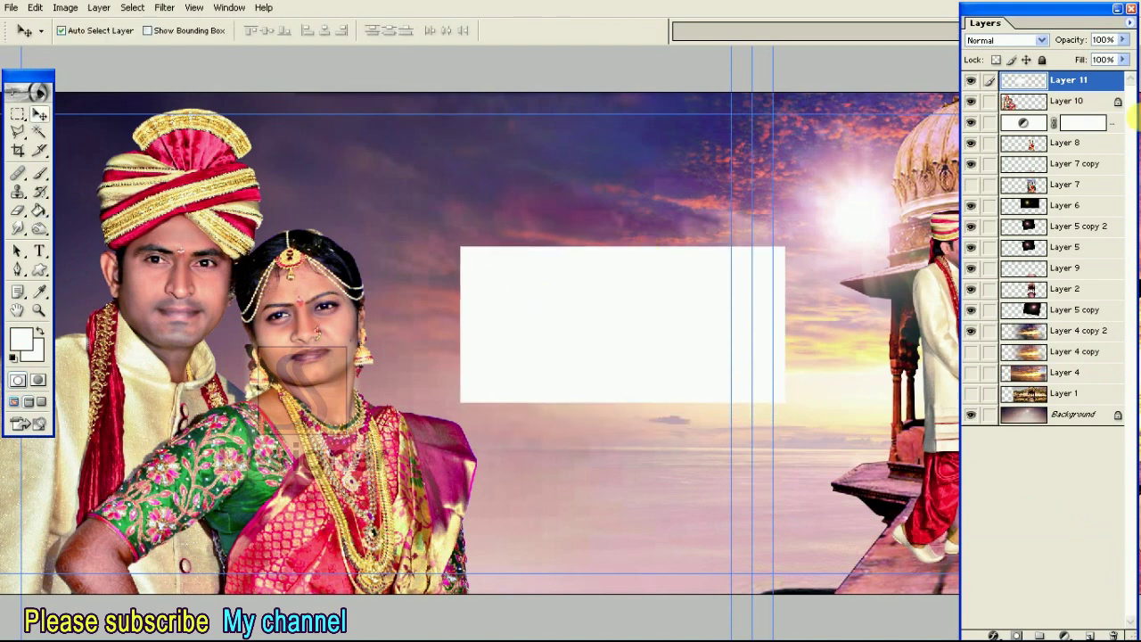
left_click(1078, 70)
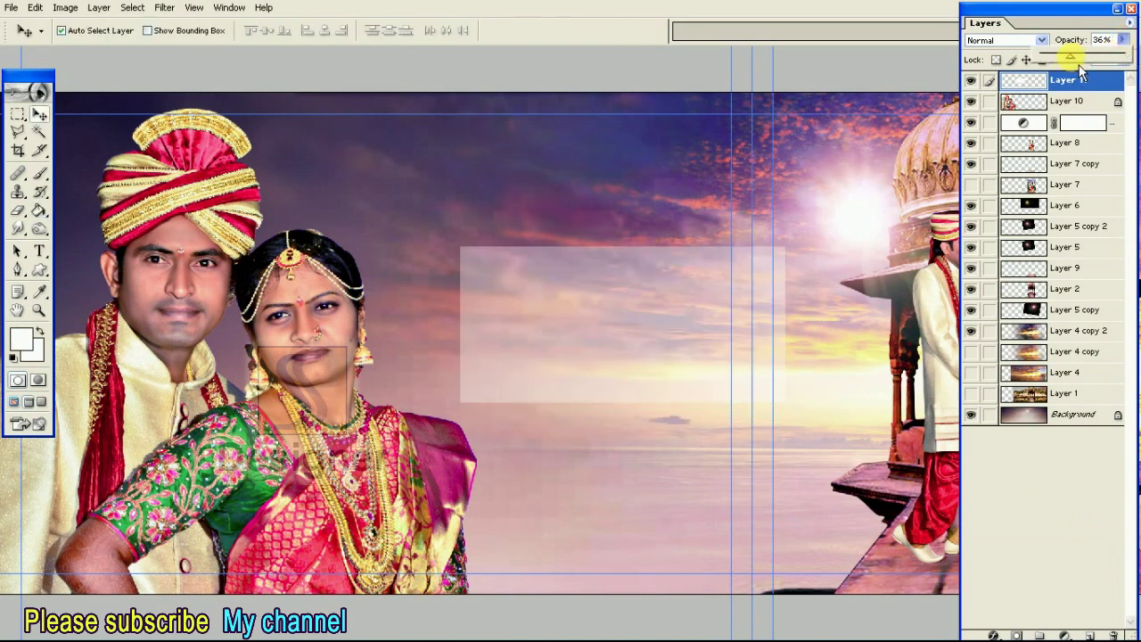
left_click(680, 74)
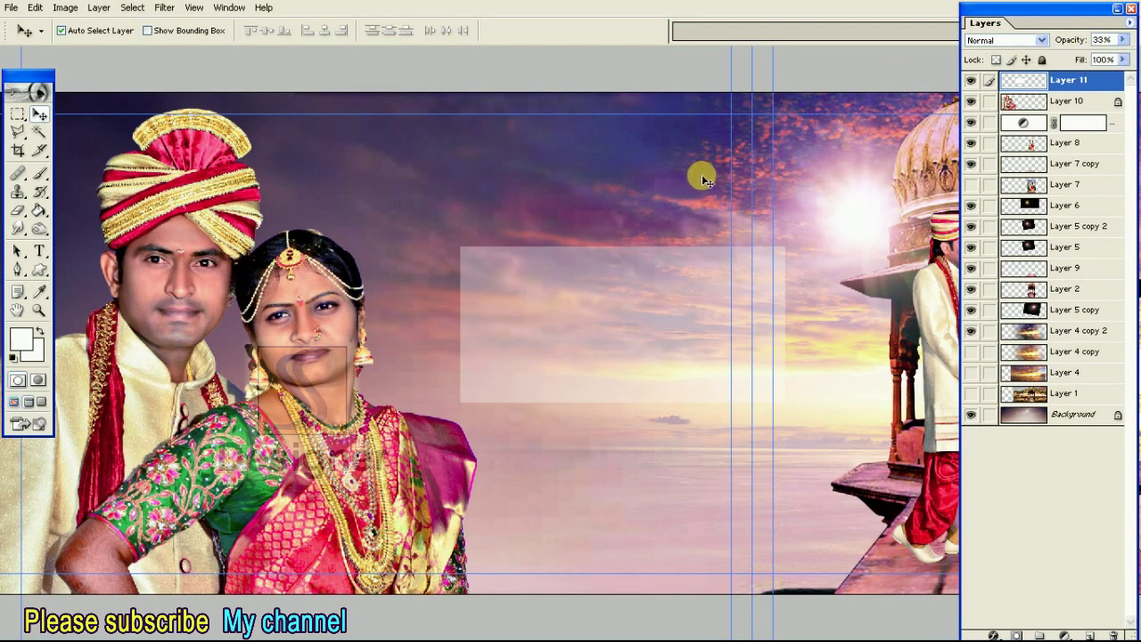
key("Tab")
key("ctrl+plus")
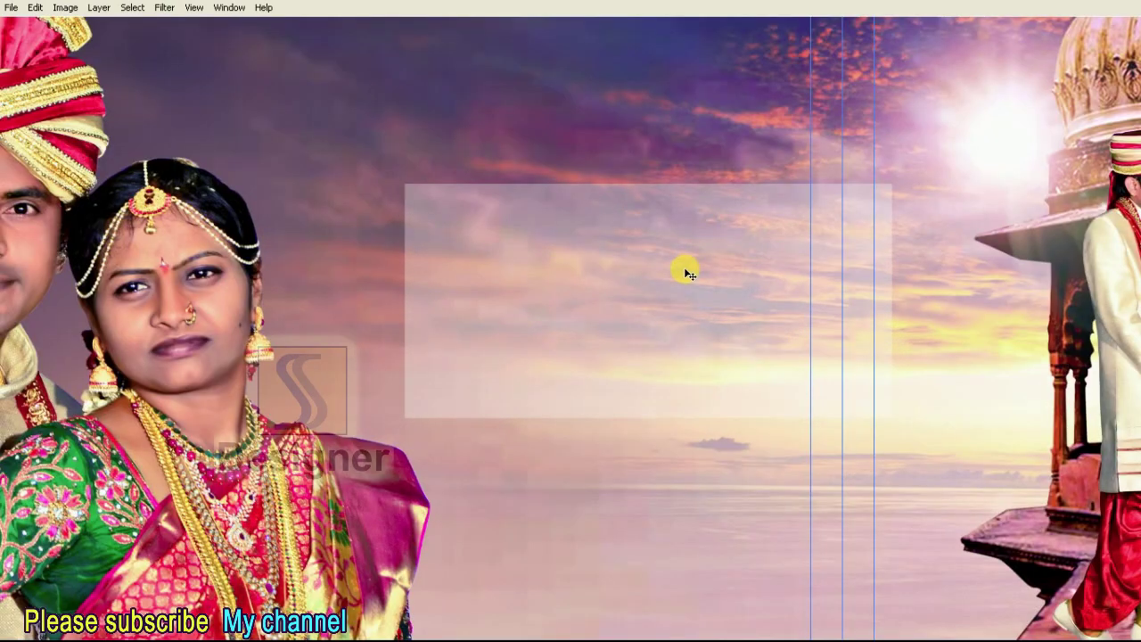
key("Tab")
left_click_drag(18, 114, 80, 112)
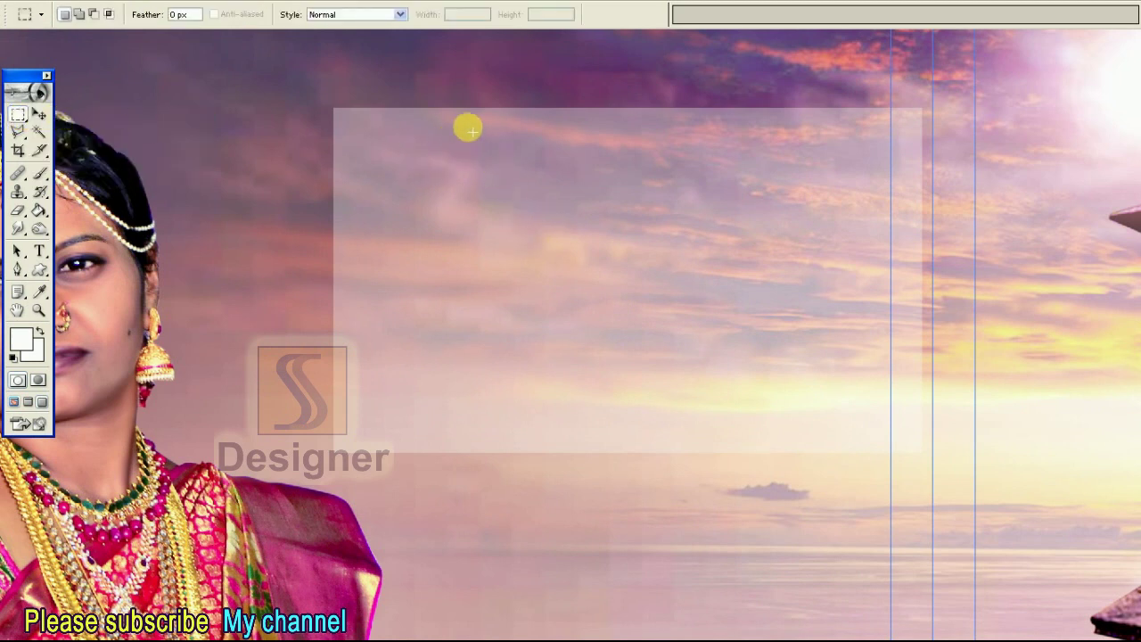
Select a rectangle inside the white box and use Edit > Paste Into for the couple close-up
left_click_drag(742, 337, 847, 416)
left_click_drag(810, 321, 844, 319)
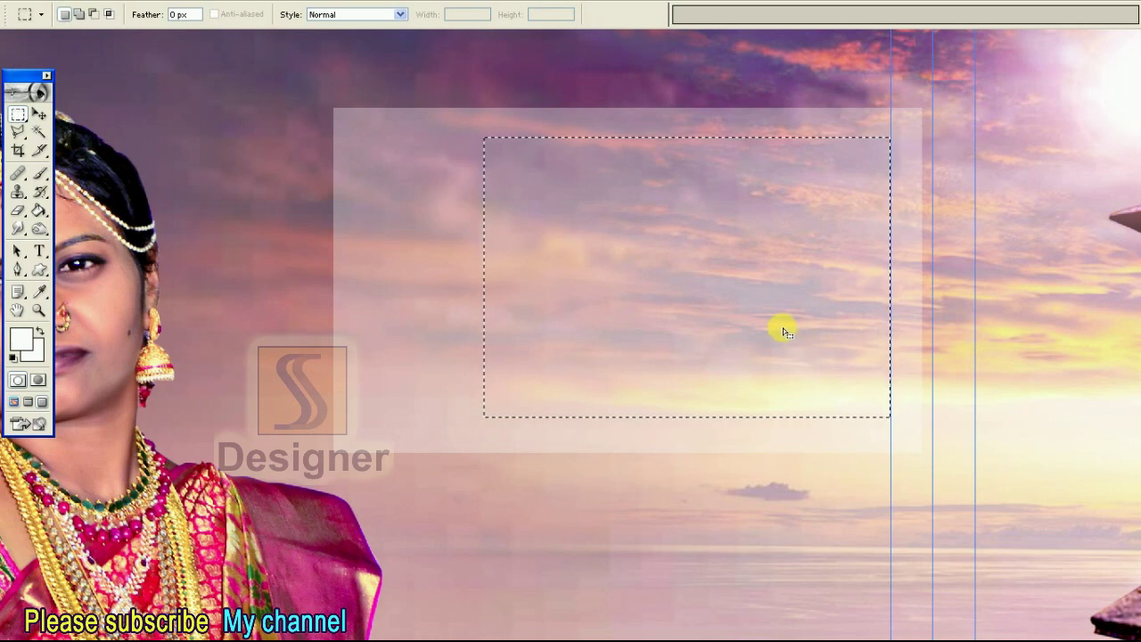
key("f")
key("f")
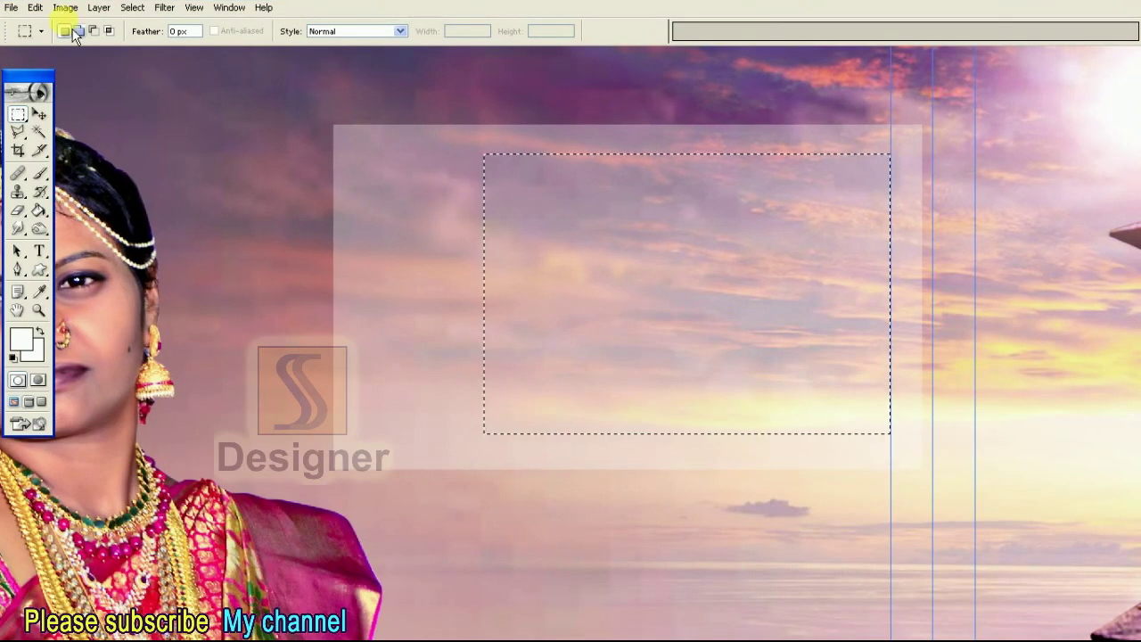
left_click(35, 8)
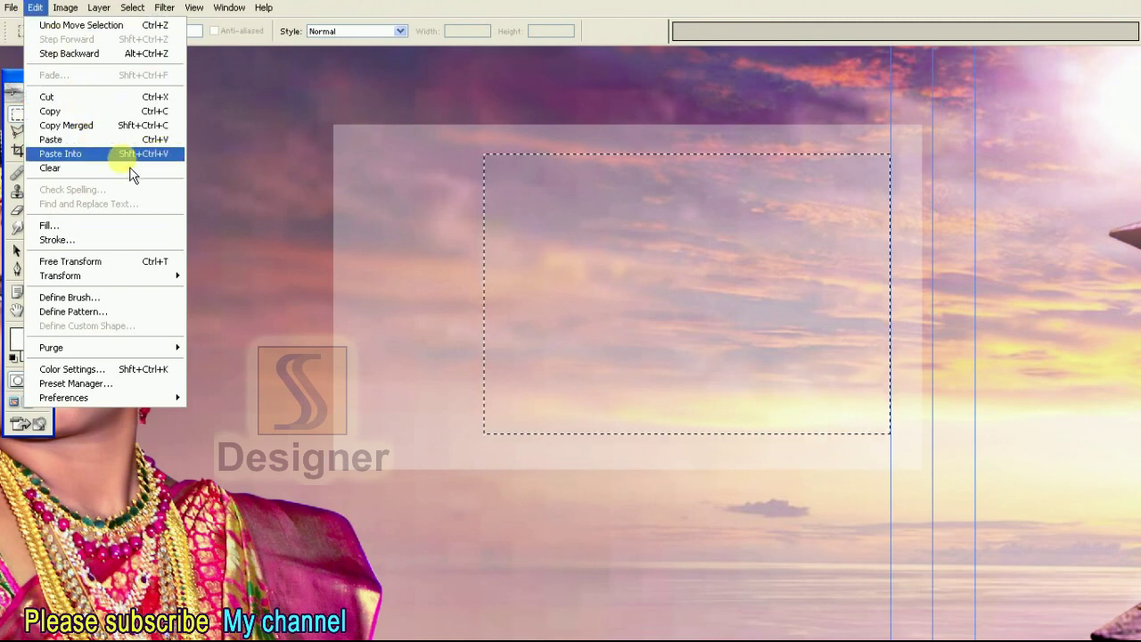
left_click(80, 156)
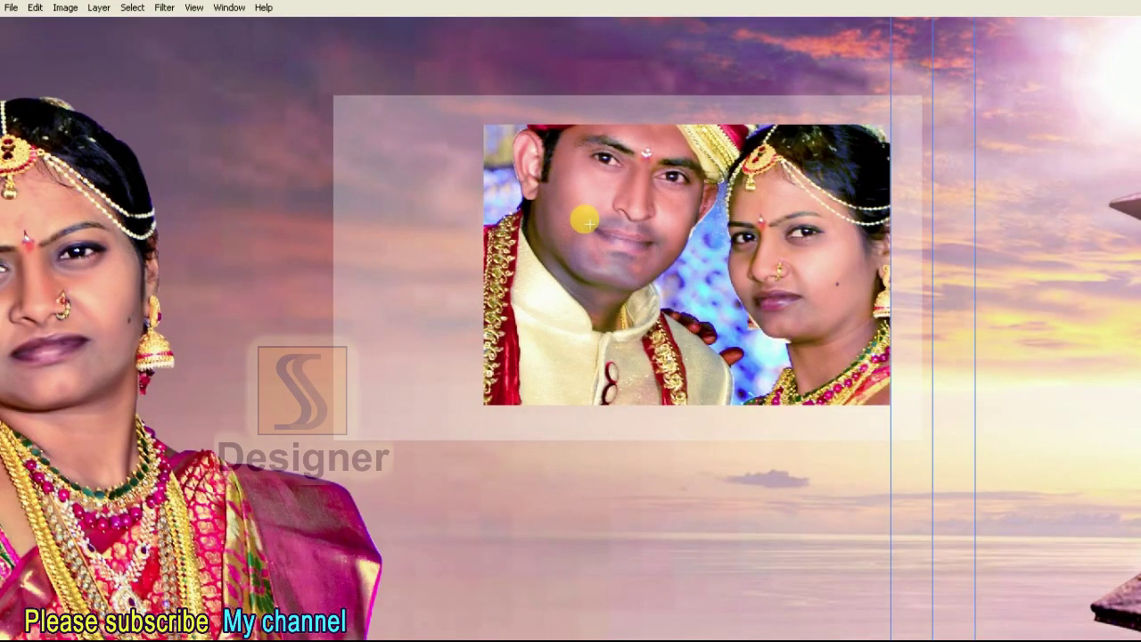
key("ctrl+t")
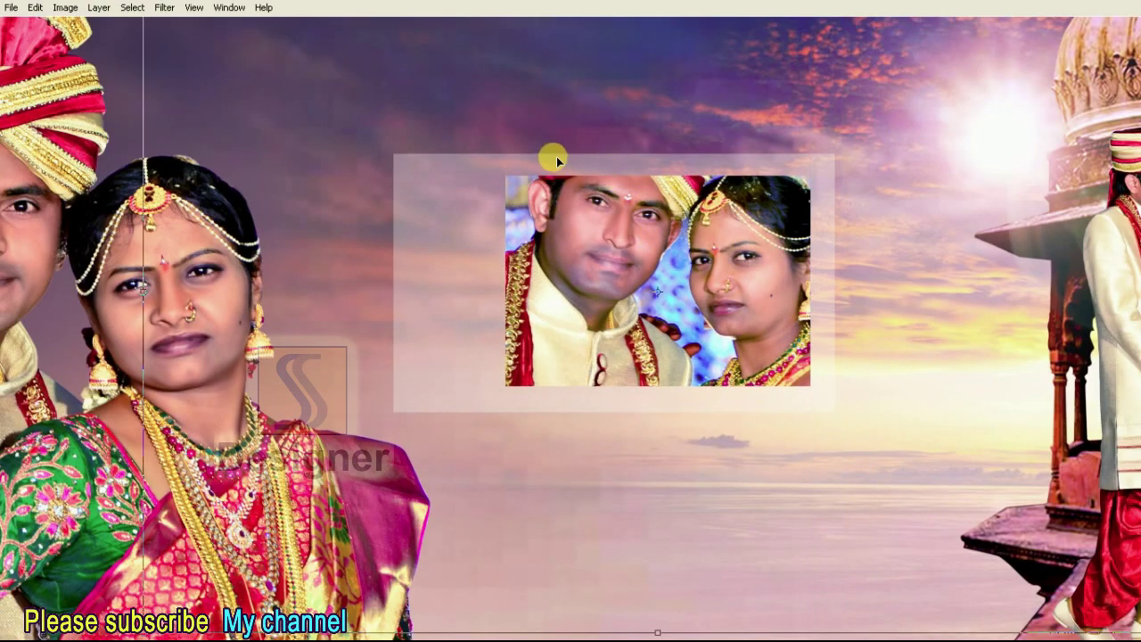
Resize the pasted couple photo within its frame and shift it to the right
key("ctrl+0")
mouse_move(290, 84)
left_mouse_down()
mouse_move(383, 160)
mouse_move(418, 214)
left_mouse_up()
scroll(638, 260, "up", 1)
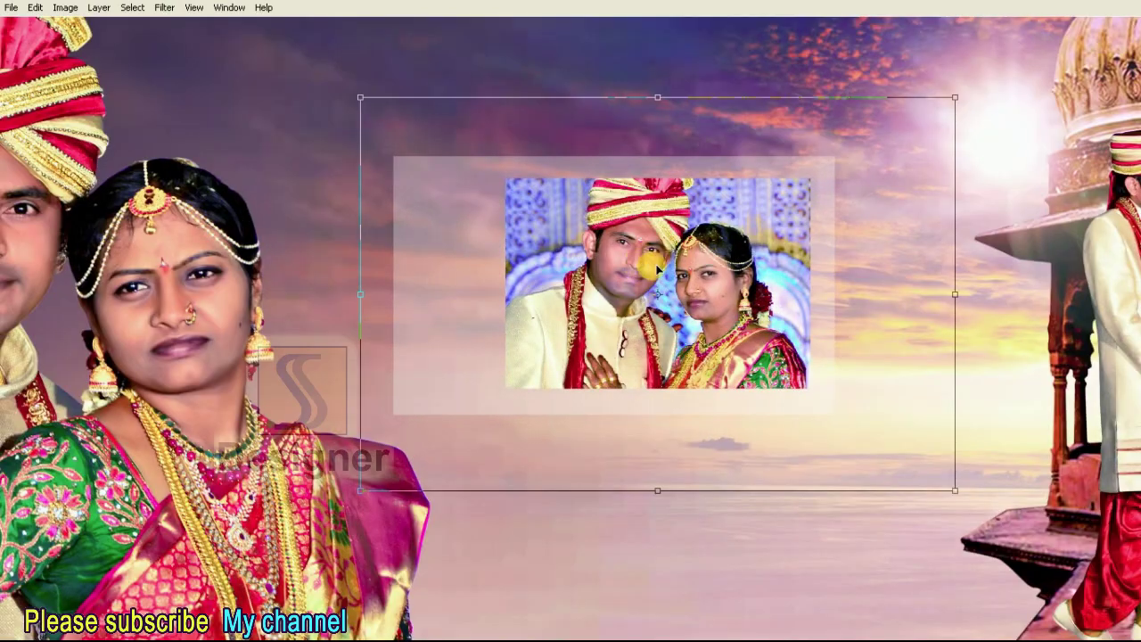
scroll(638, 260, "up", 1)
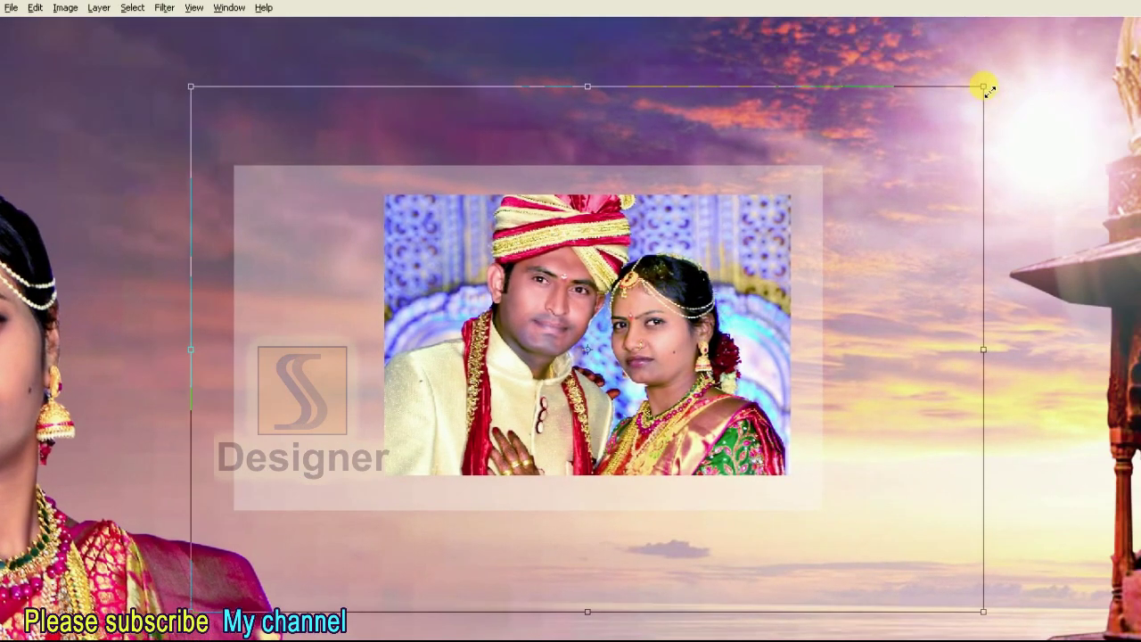
mouse_move(985, 88)
left_mouse_down()
mouse_move(948, 128)
mouse_move(927, 115)
left_mouse_up()
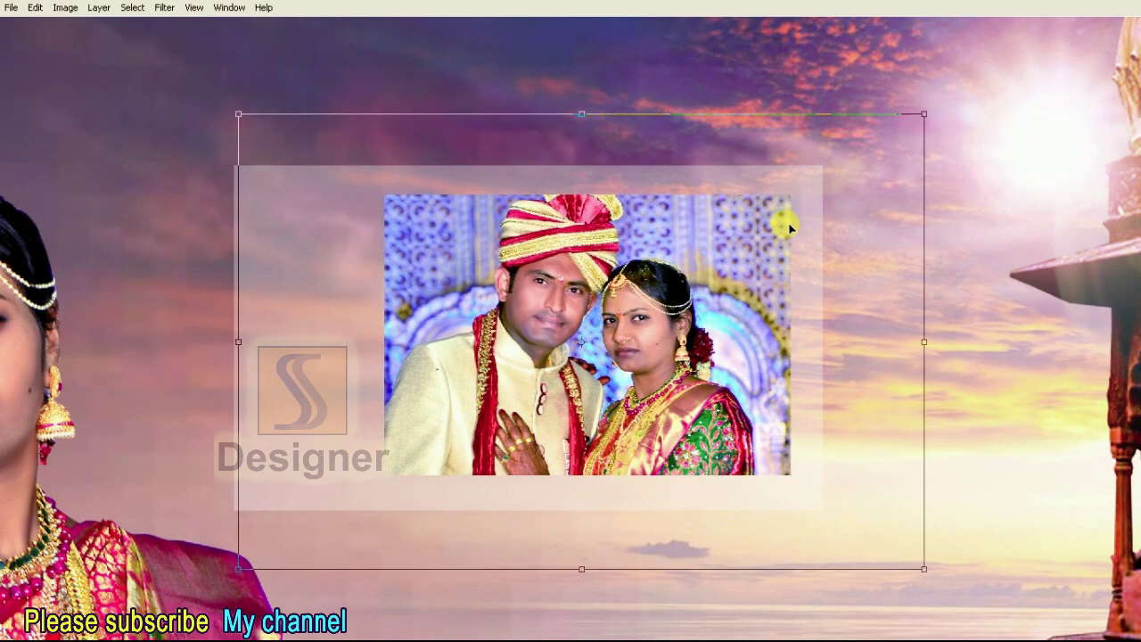
left_click_drag(1044, 191, 1047, 184)
mouse_move(908, 99)
left_mouse_down()
mouse_move(919, 91)
mouse_move(914, 104)
left_mouse_up()
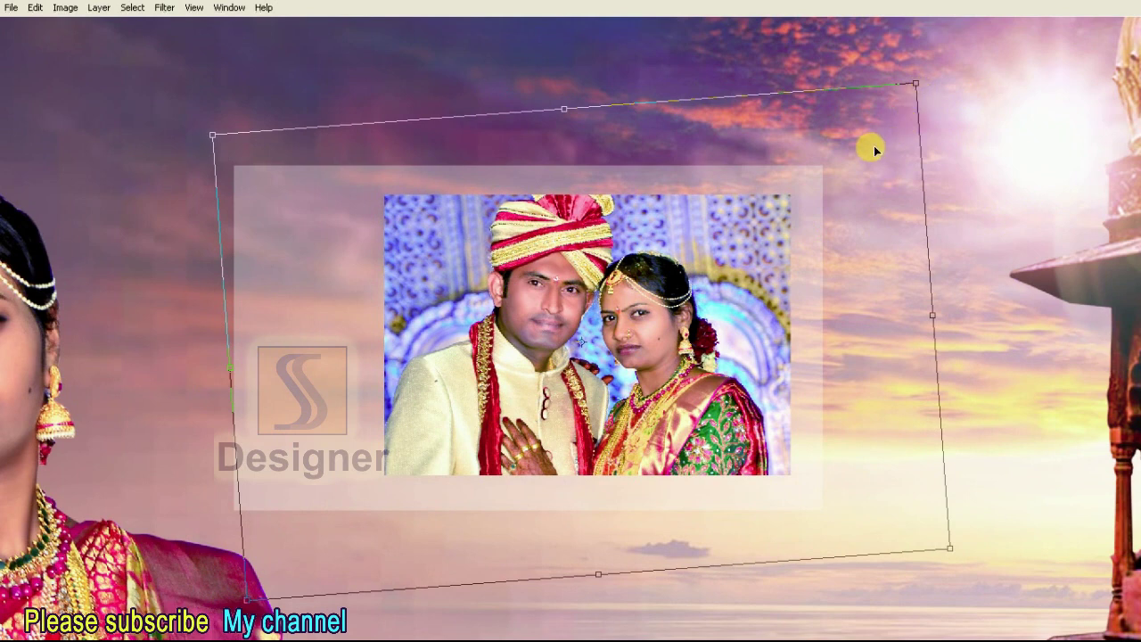
mouse_move(874, 152)
left_mouse_down()
mouse_move(914, 155)
mouse_move(904, 132)
left_mouse_up()
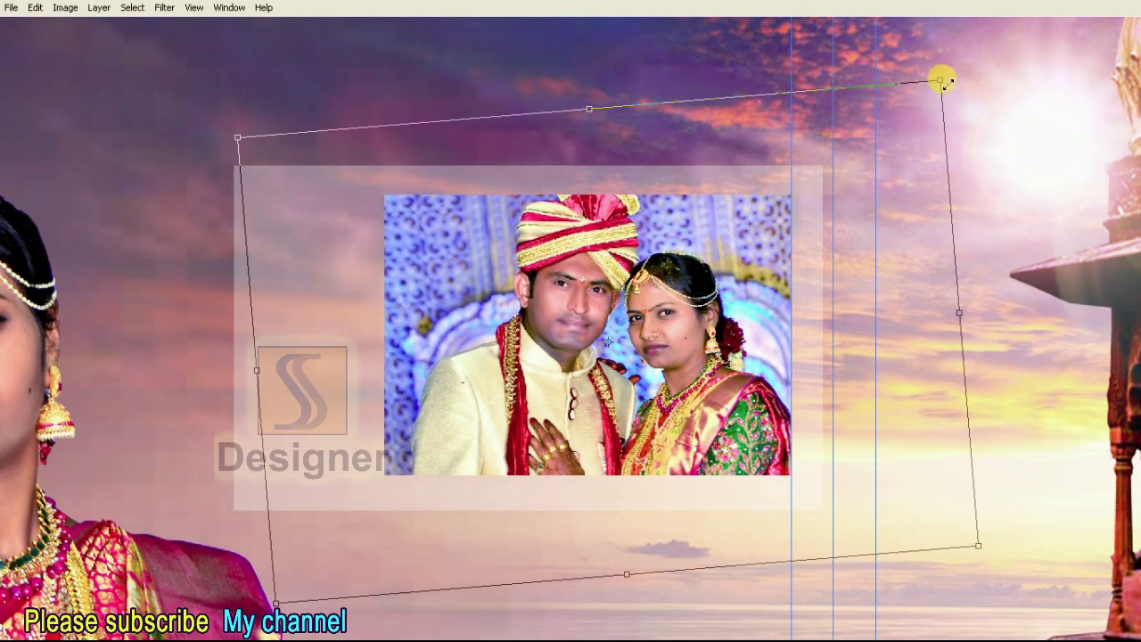
Rotate the pasted photo slightly, nudge it up three times, and apply the transform
left_click_drag(958, 74, 978, 76)
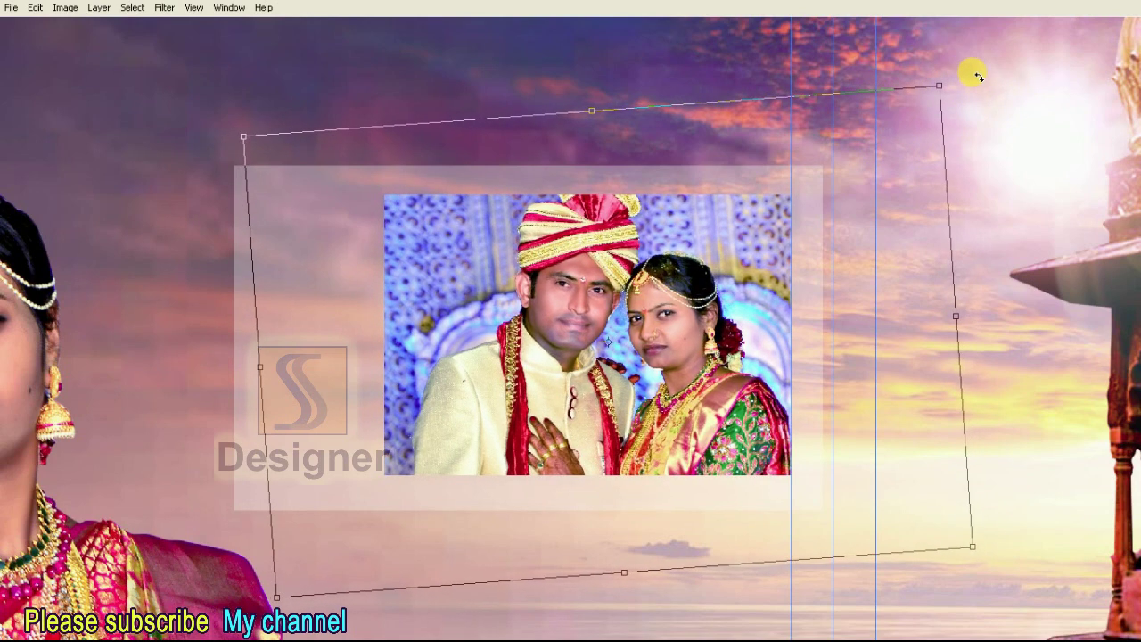
key("Up")
key("Up")
key("Up")
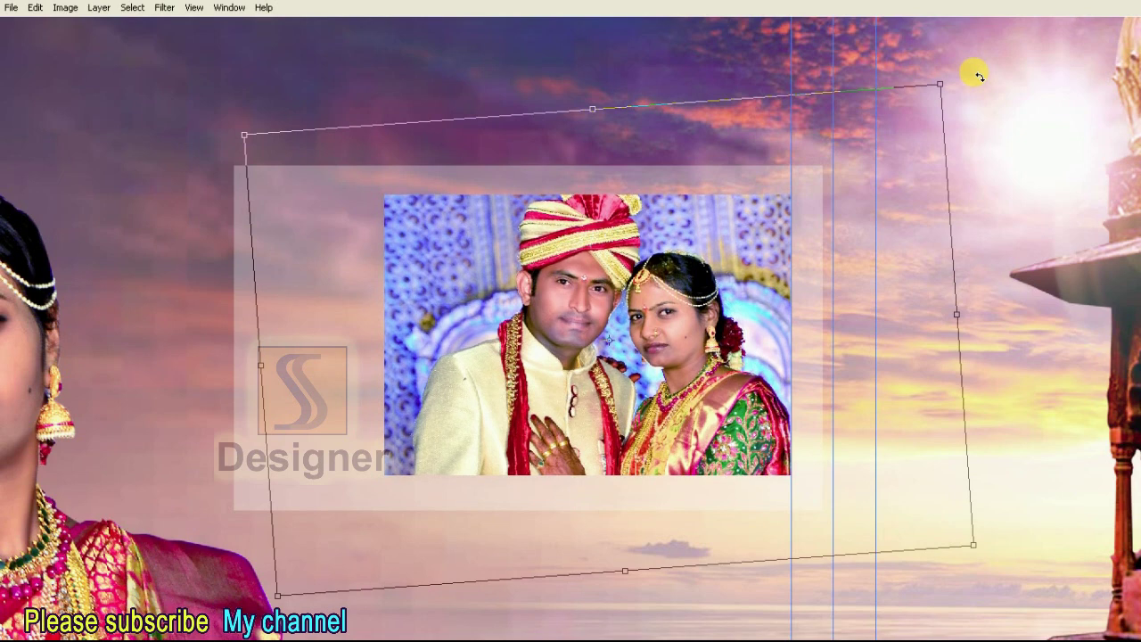
left_click_drag(1019, 81, 1028, 68)
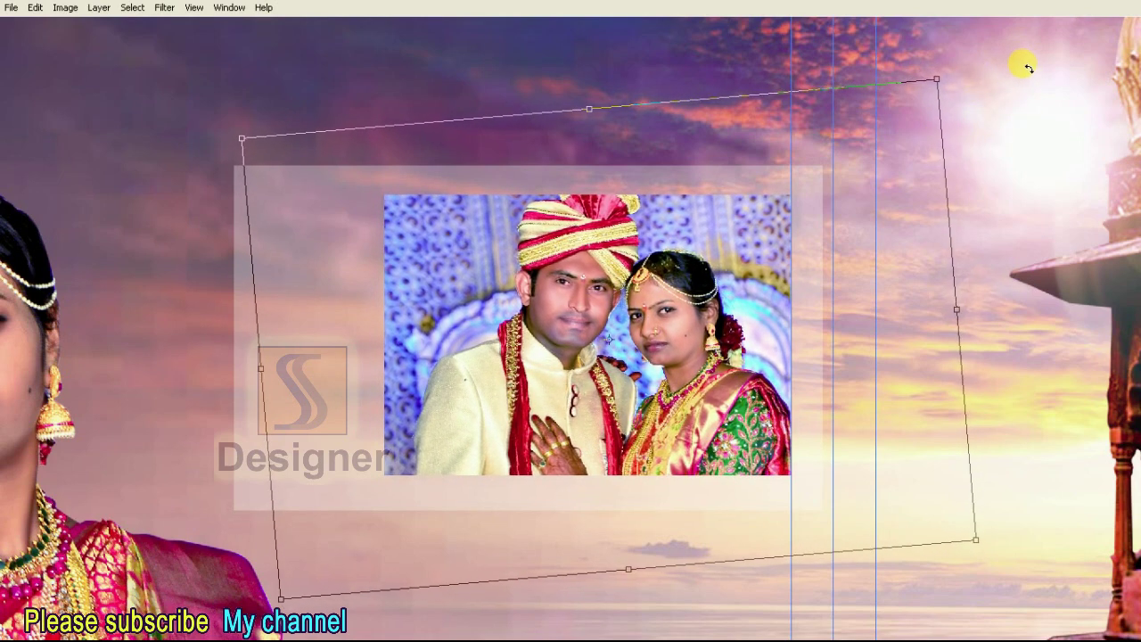
key("Up")
key("Up")
key("Up")
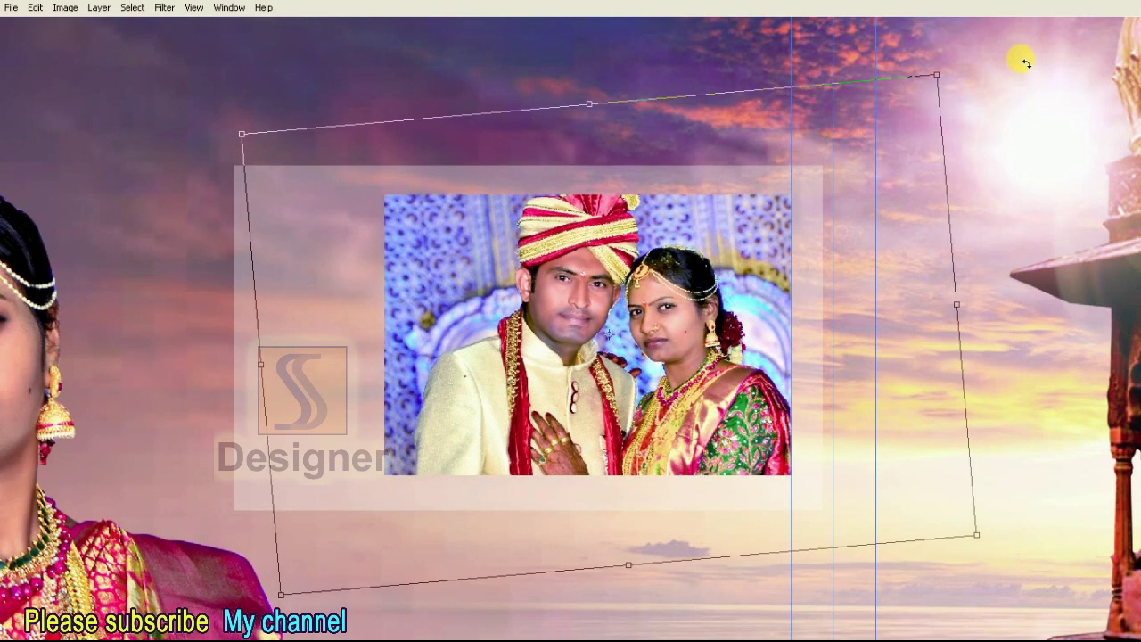
key("Up")
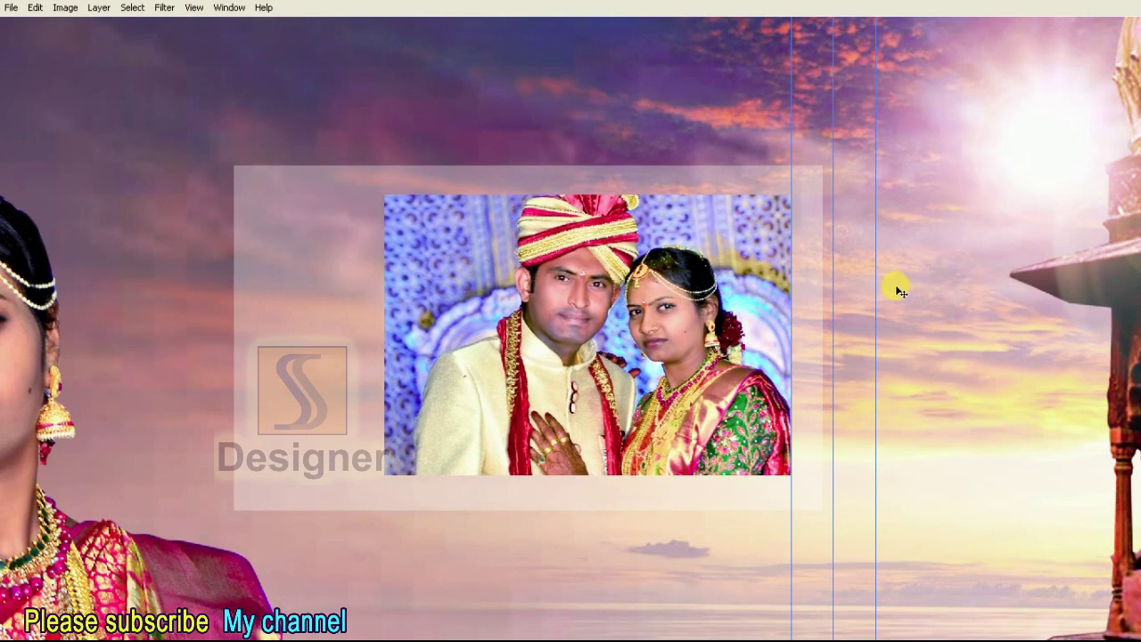
key("F7")
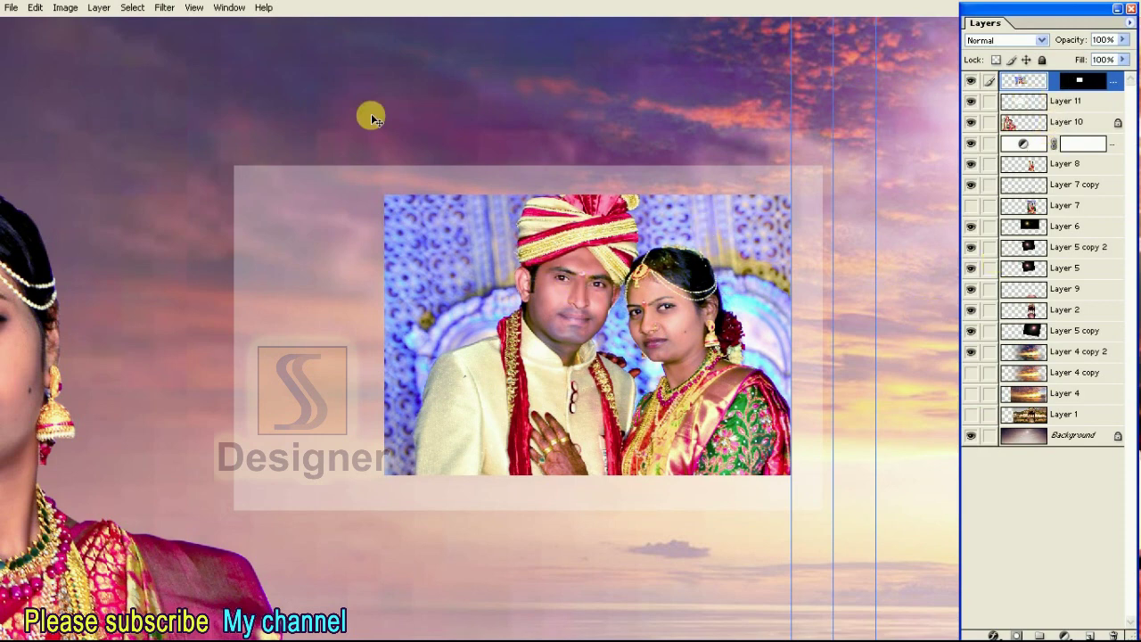
Load the couple photo's outline as a selection and create new Layer 13
key("alt+s")
key("e")
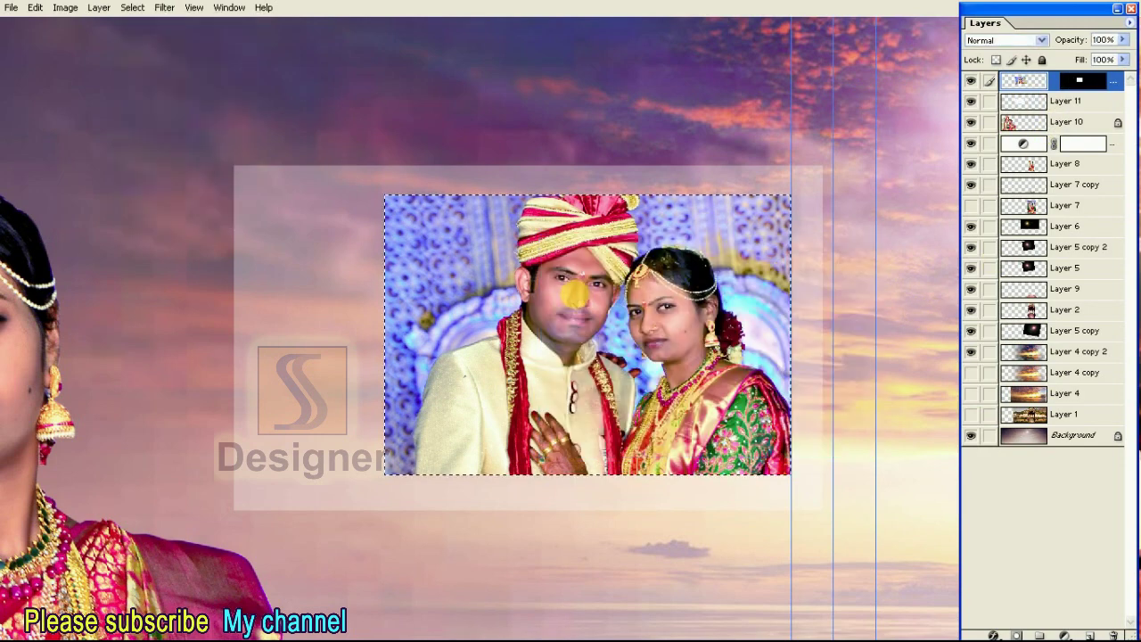
key("ctrl+shift+n")
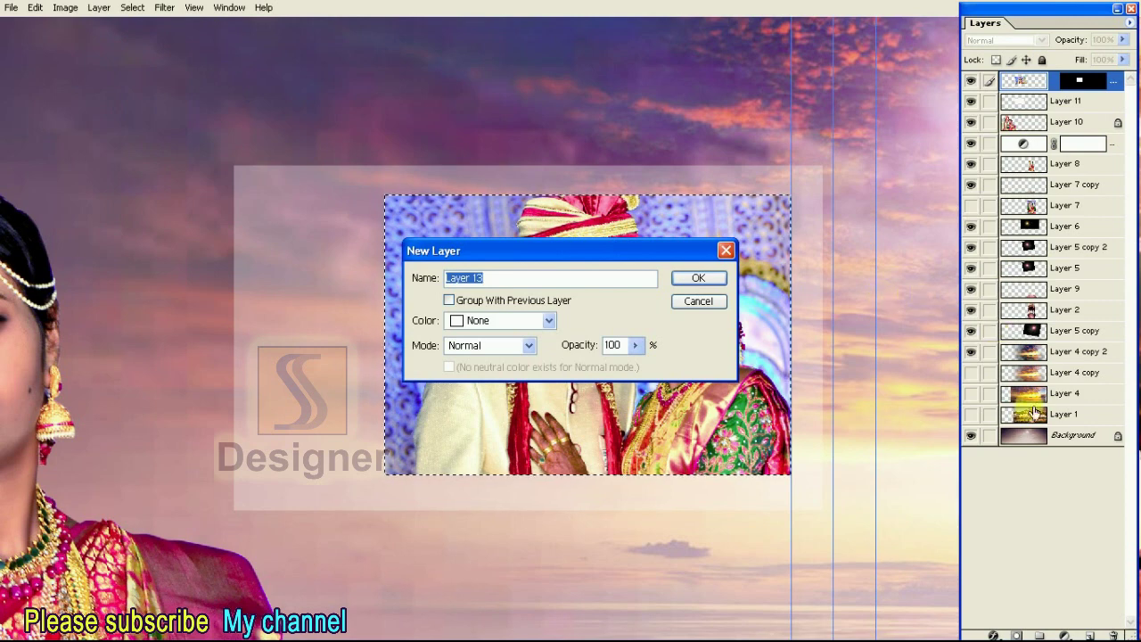
key("Return")
left_click(1062, 555)
left_click(1089, 635)
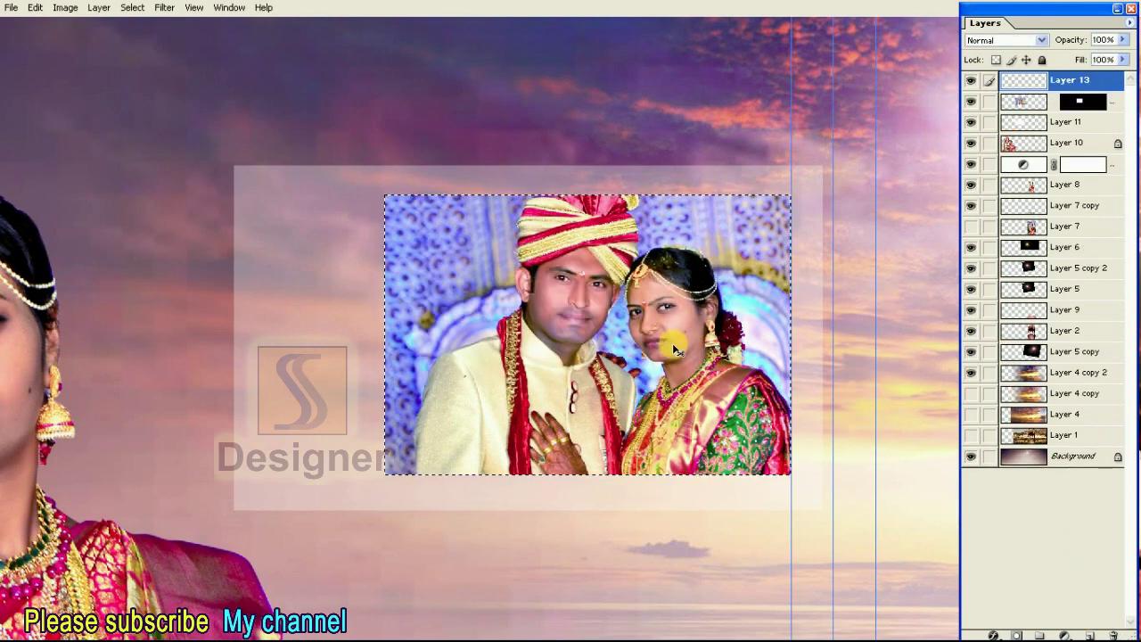
Fill the selection on Layer 13 with near-black #1F1D1D
key("alt+w")
left_click(235, 60)
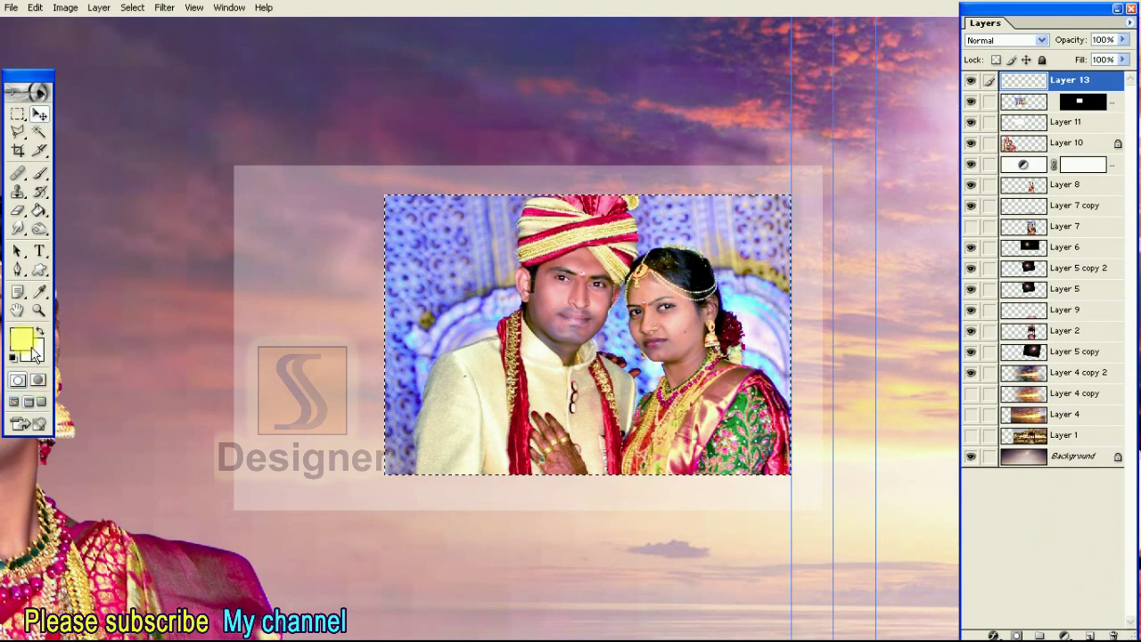
left_click(20, 339)
left_click(735, 484)
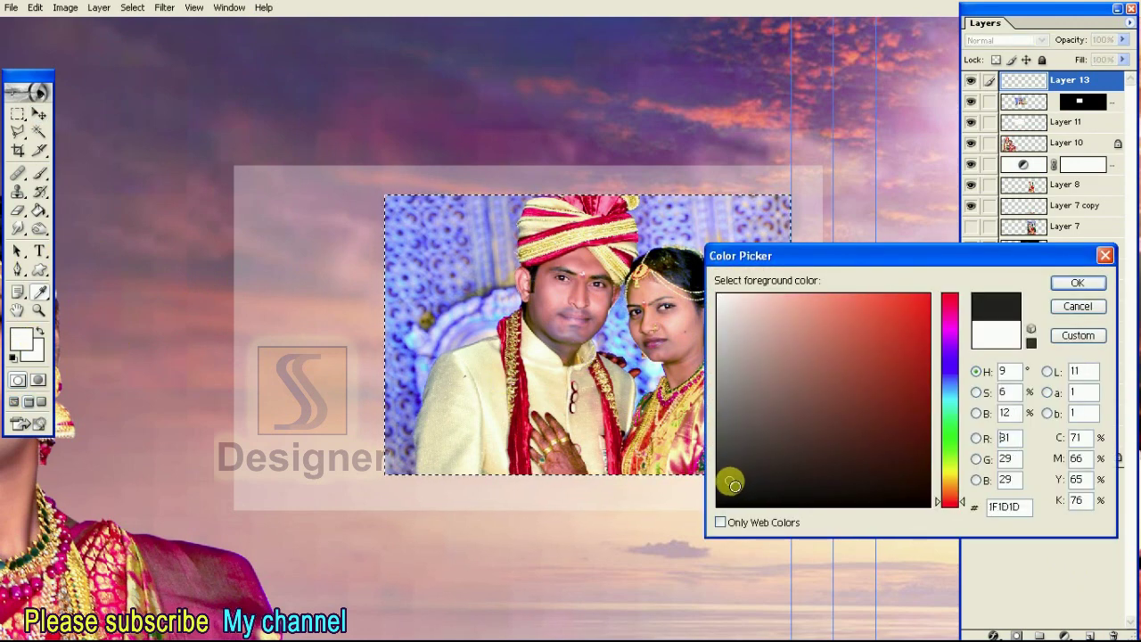
key("Return")
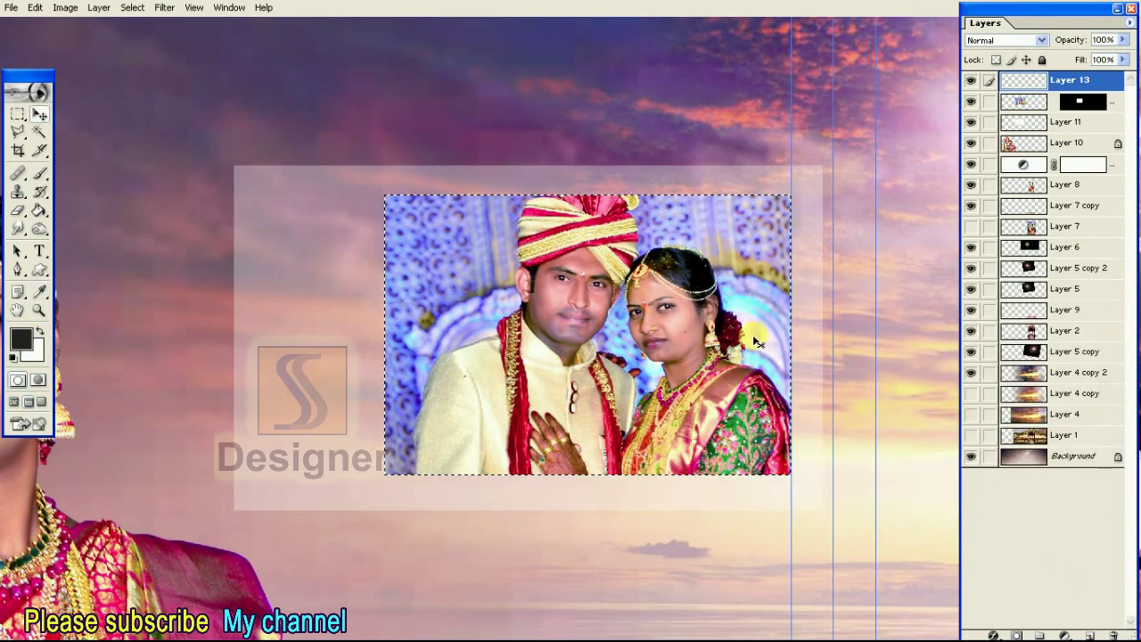
key("alt+BackSpace")
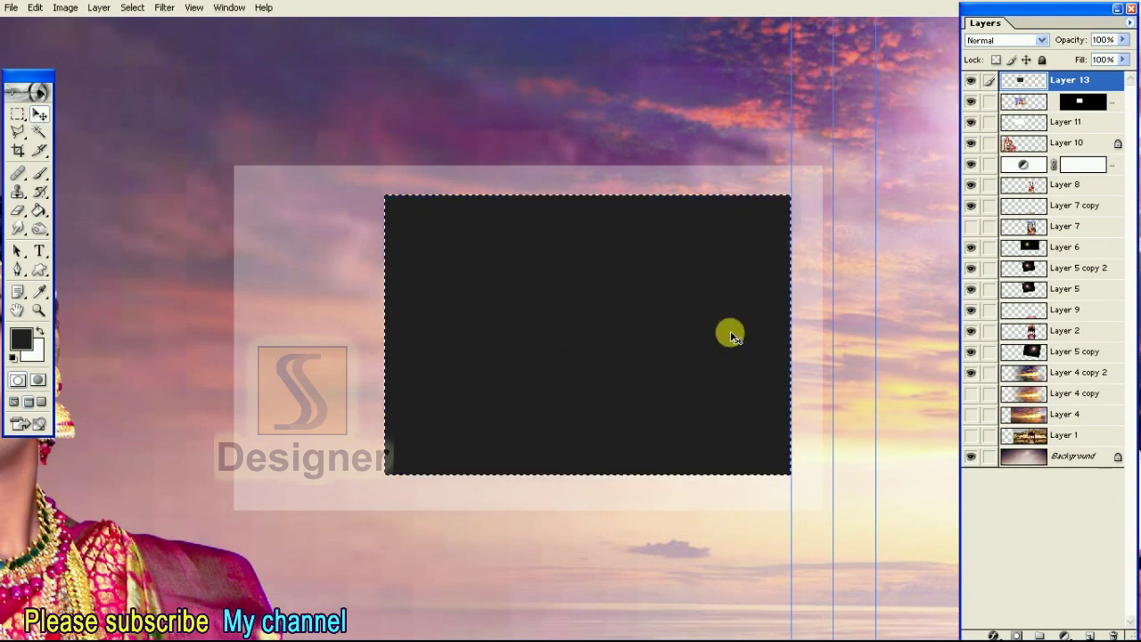
Shrink the selection slightly inward using Transform Selection
key("alt+s")
key("t")
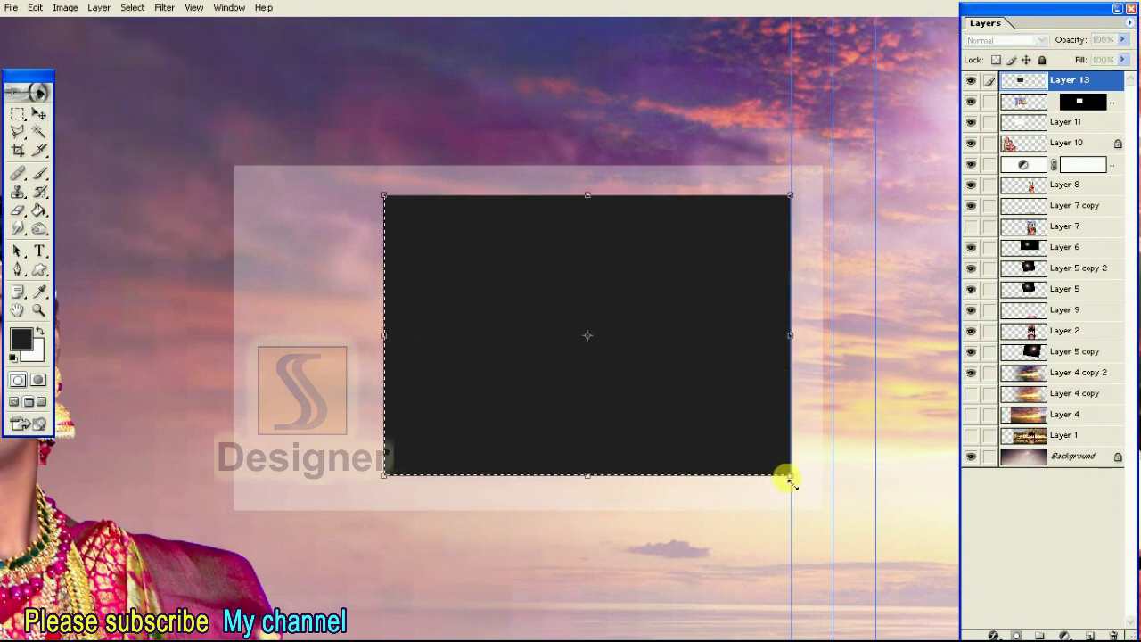
left_click_drag(789, 478, 773, 474)
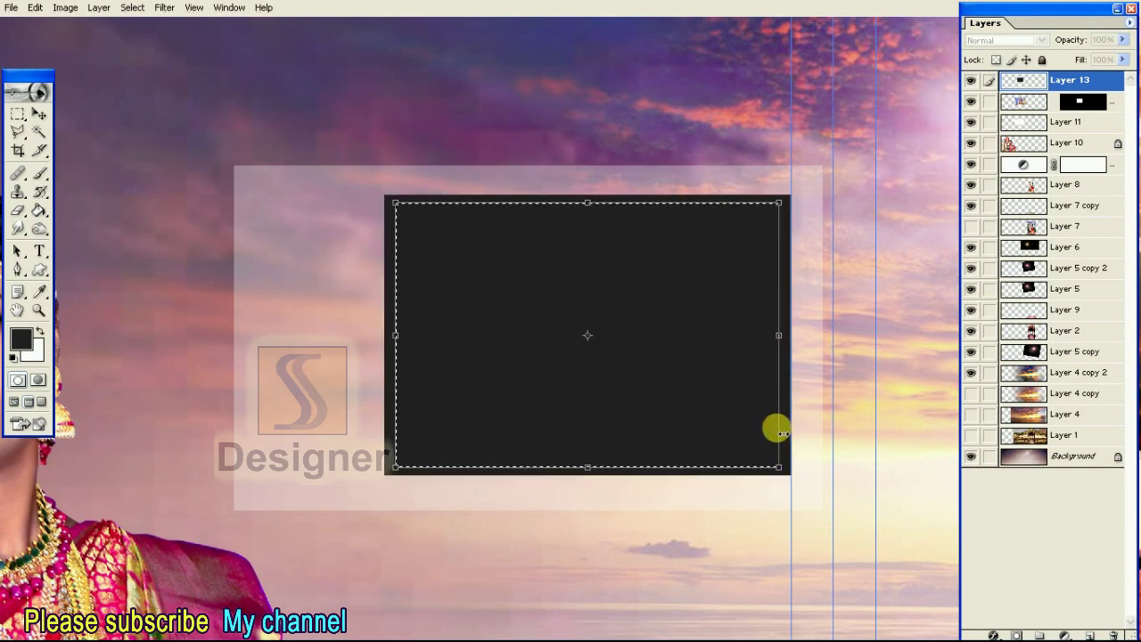
key("Return")
key("ctrl+plus")
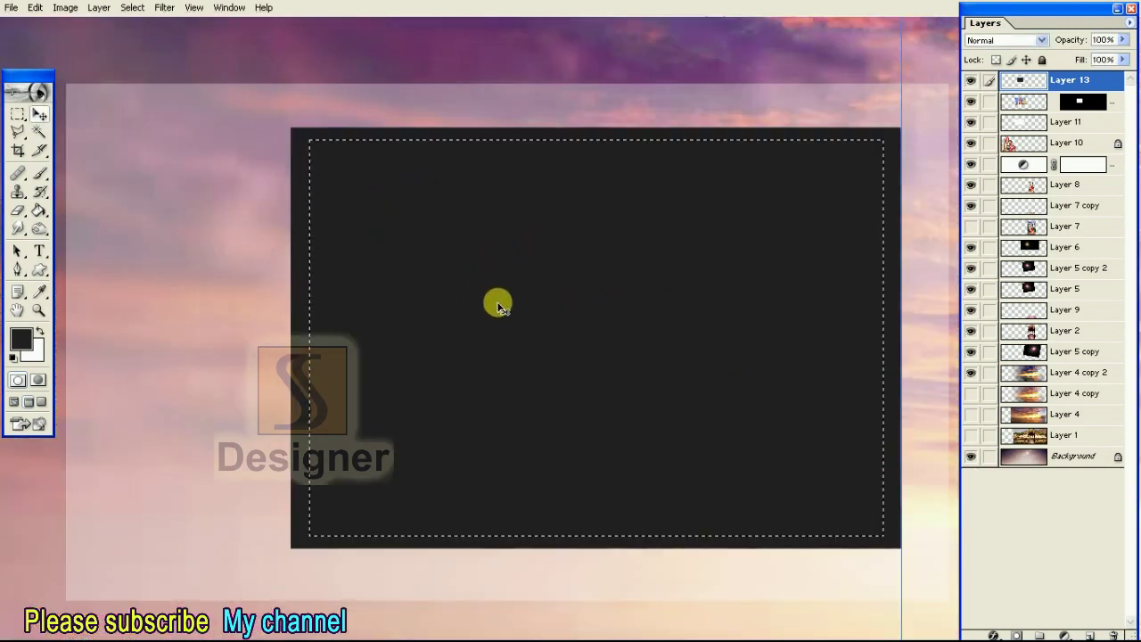
Enlarge the selection slightly on all sides with Transform Selection
key("alt+s")
key("t")
left_click_drag(308, 145, 302, 138)
key("Return")
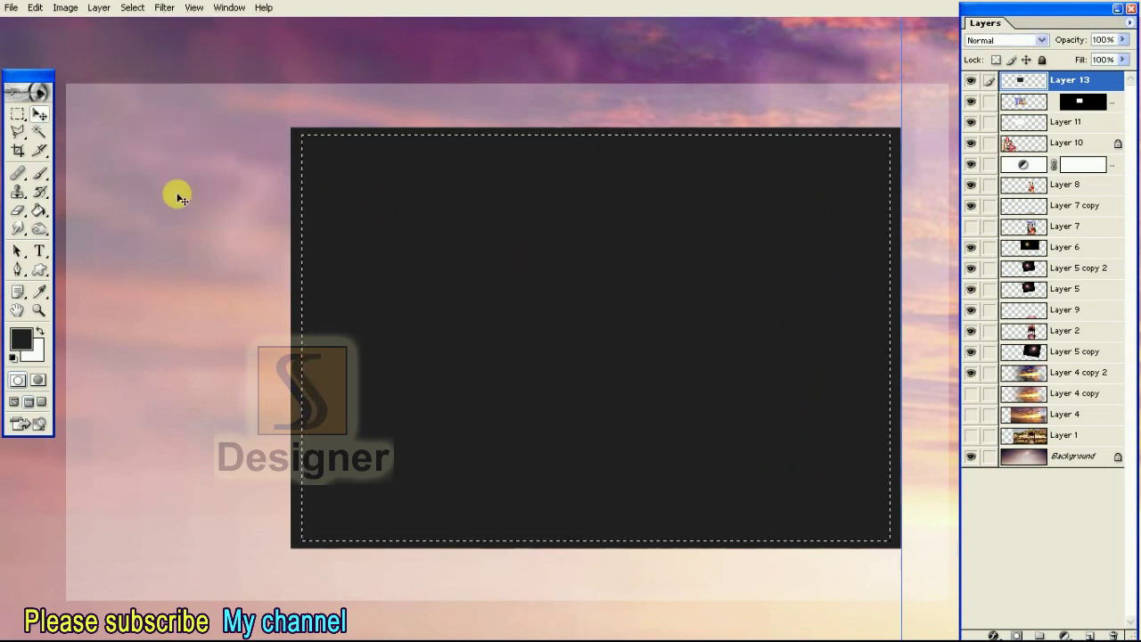
Set up the Eraser tool at 100% opacity
left_click(18, 210)
left_click(89, 209)
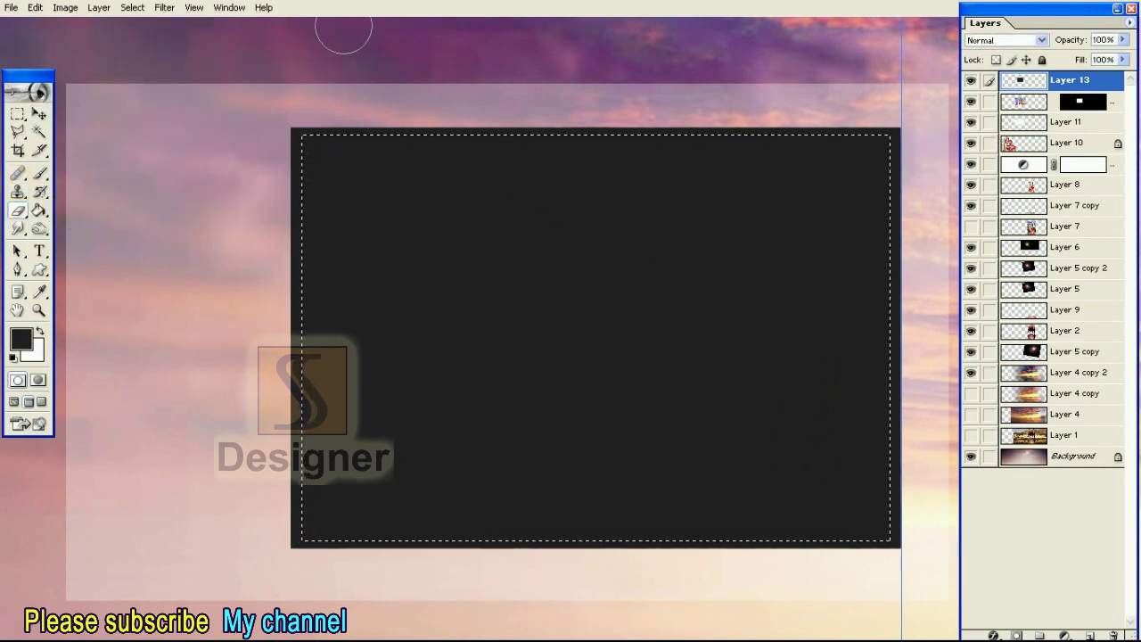
left_click(229, 7)
left_click(241, 74)
left_click(313, 31)
left_click_drag(333, 55, 388, 46)
left_click(392, 31)
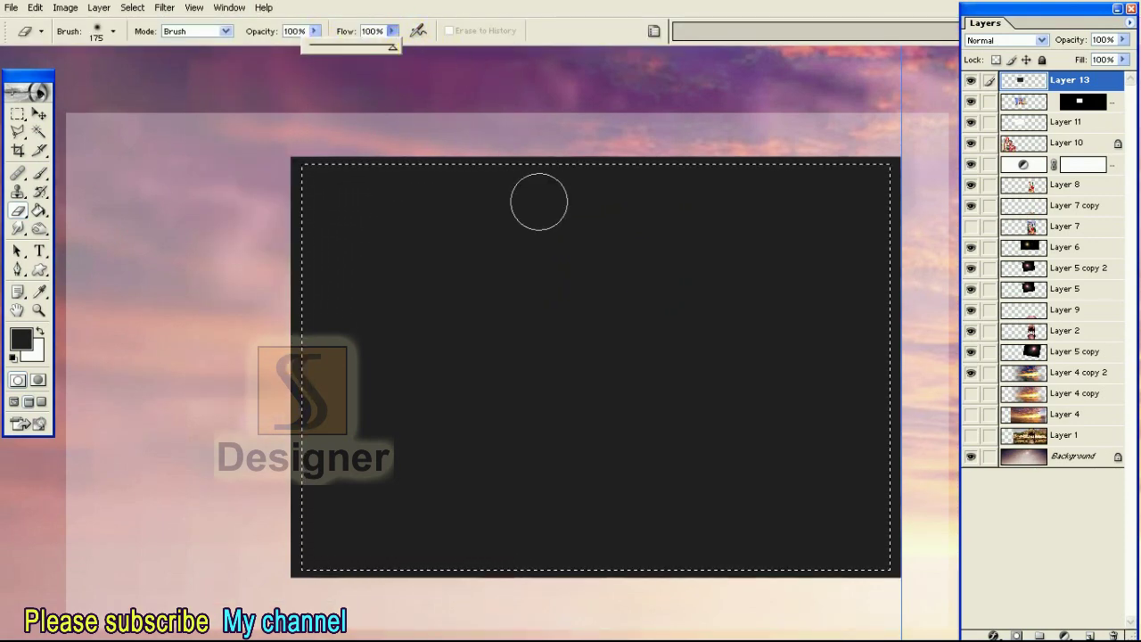
scroll(561, 352, "down", 1)
Erase the dark fill inside the selection with a large soft brush, then deselect
left_click_drag(553, 347, 583, 370)
key("bracketright")
key("bracketright")
key("bracketright")
key("bracketright")
key("bracketright")
key("bracketright")
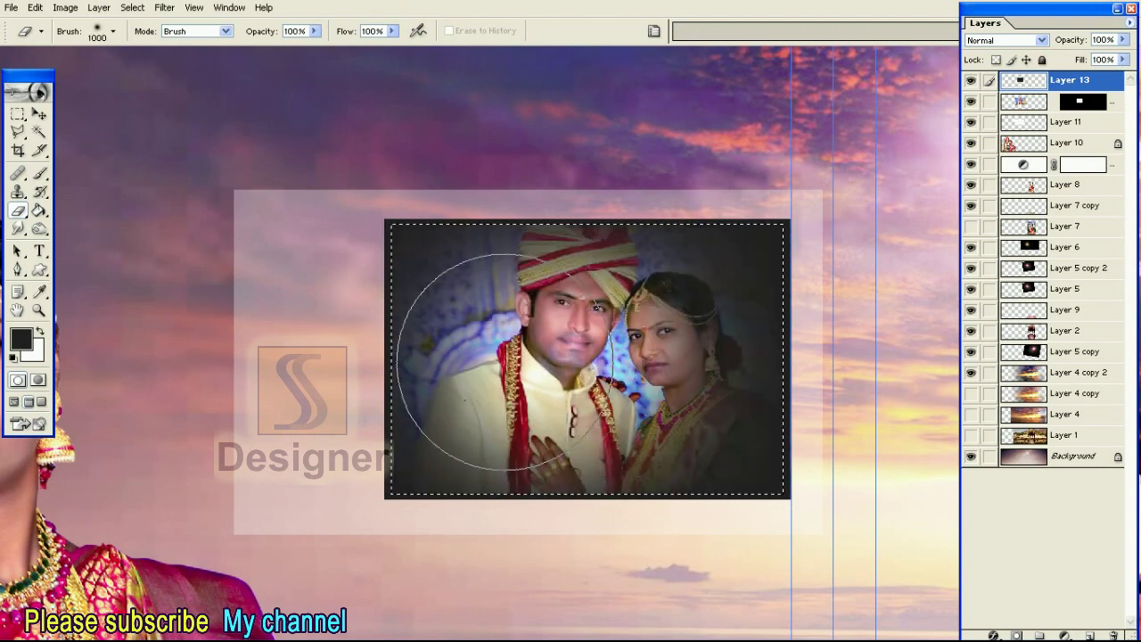
mouse_move(570, 357)
left_mouse_down()
mouse_move(682, 359)
mouse_move(614, 401)
left_mouse_up()
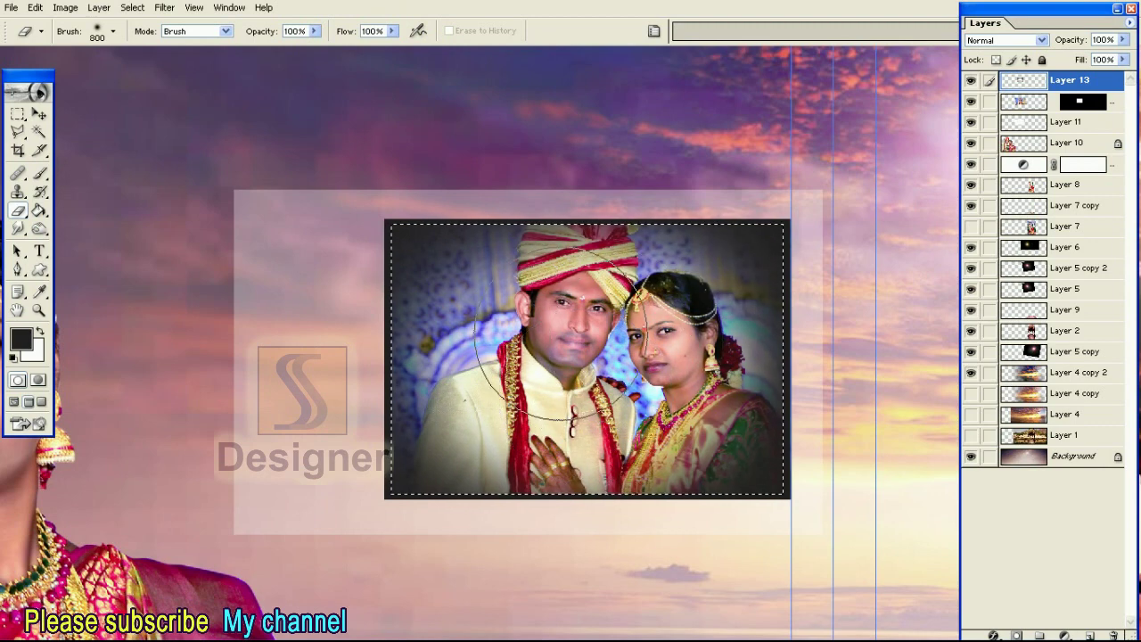
left_click_drag(614, 401, 517, 348)
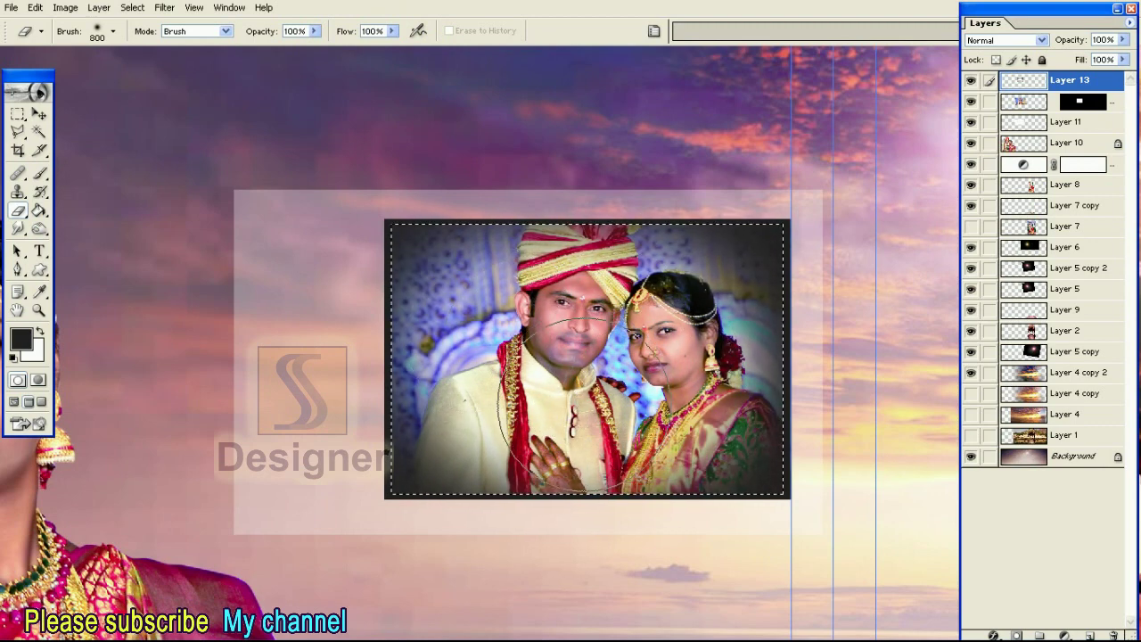
left_click_drag(640, 325, 507, 404)
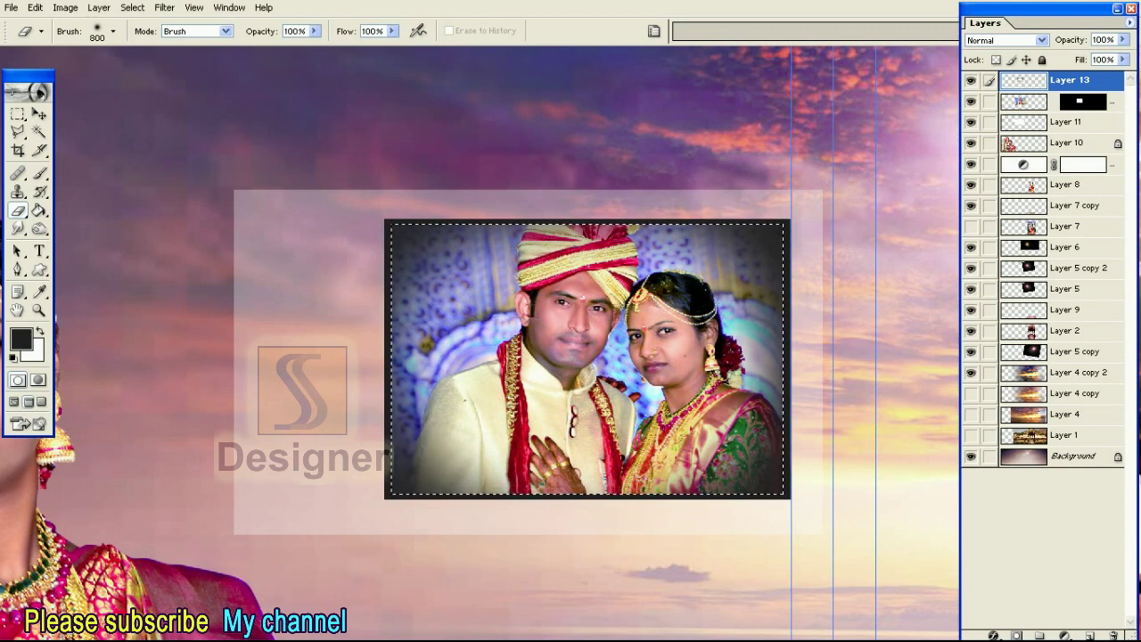
mouse_move(506, 404)
left_mouse_down()
mouse_move(664, 365)
mouse_move(624, 328)
left_mouse_up()
key("ctrl+d")
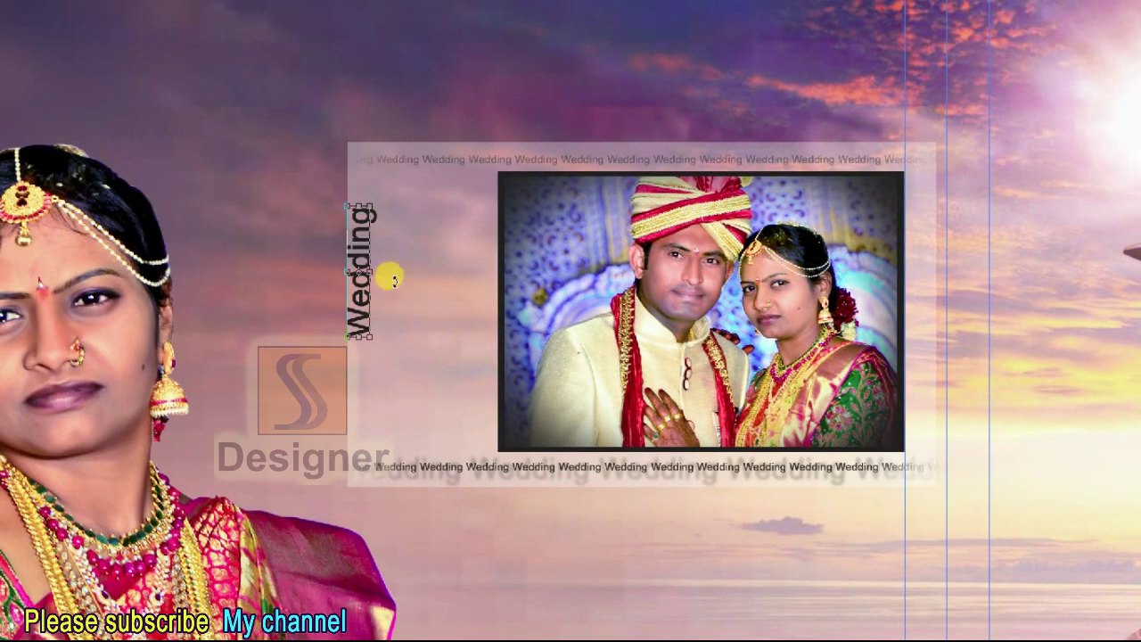
Rotate the Wedding text 90° counter-clockwise, enlarge it, and place it beside the photo
key("Escape")
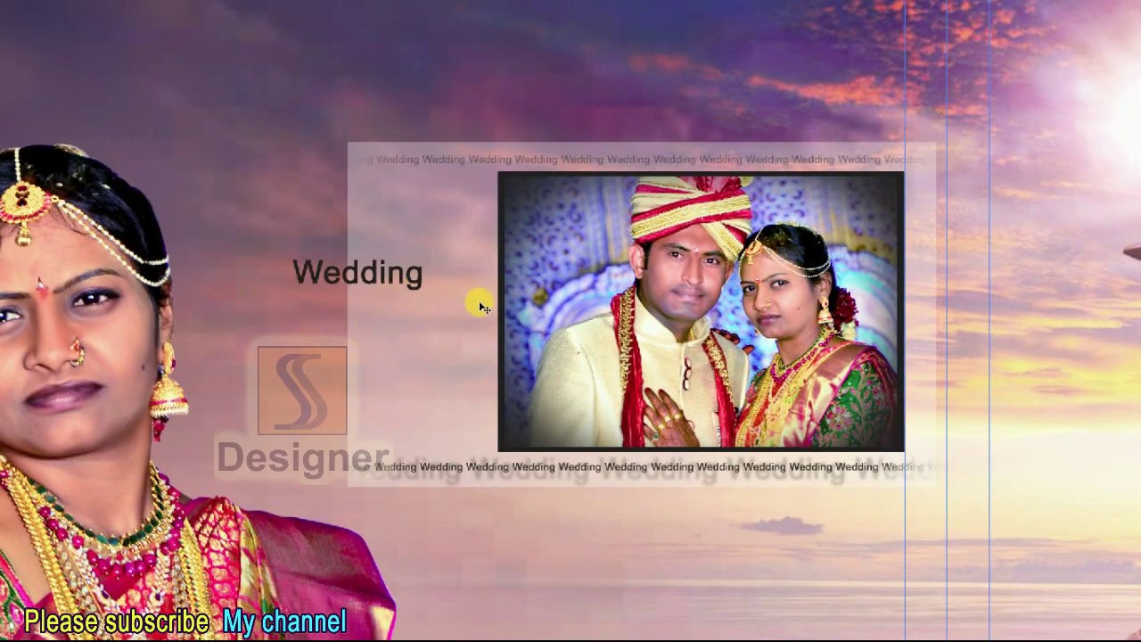
right_click(570, 257)
left_click(624, 395)
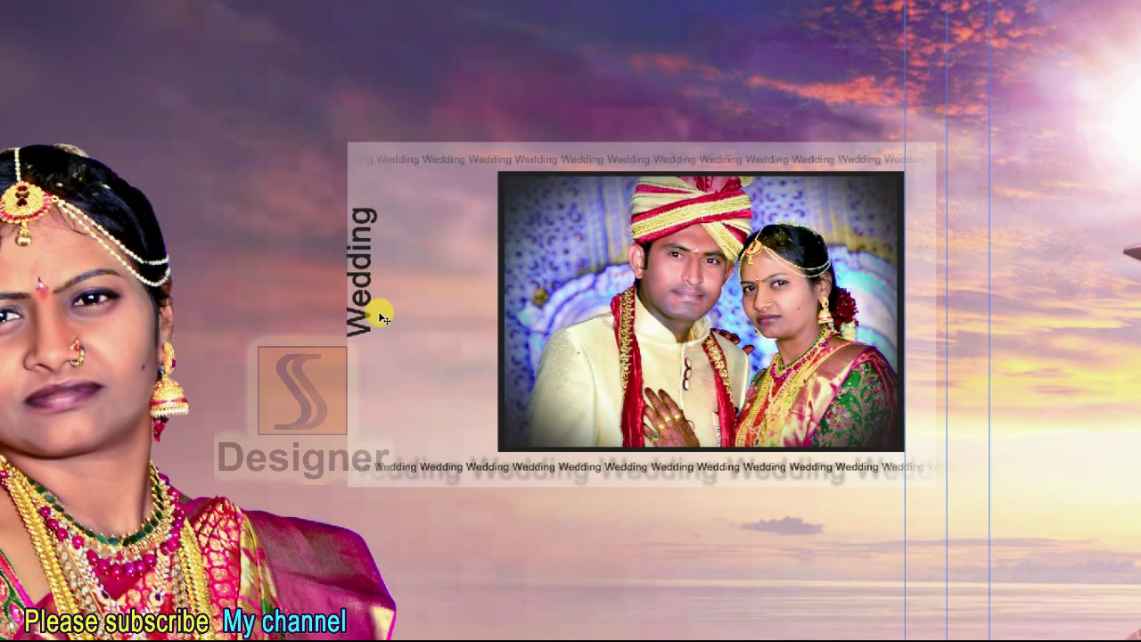
left_click_drag(388, 316, 450, 381)
left_click_drag(440, 269, 454, 239)
key("Return")
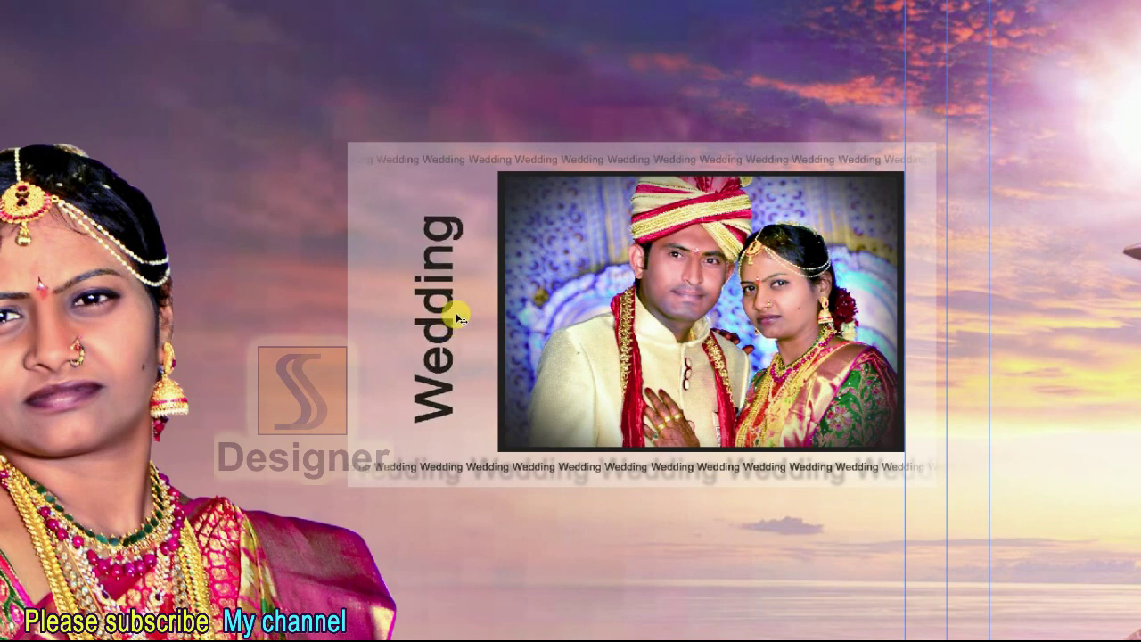